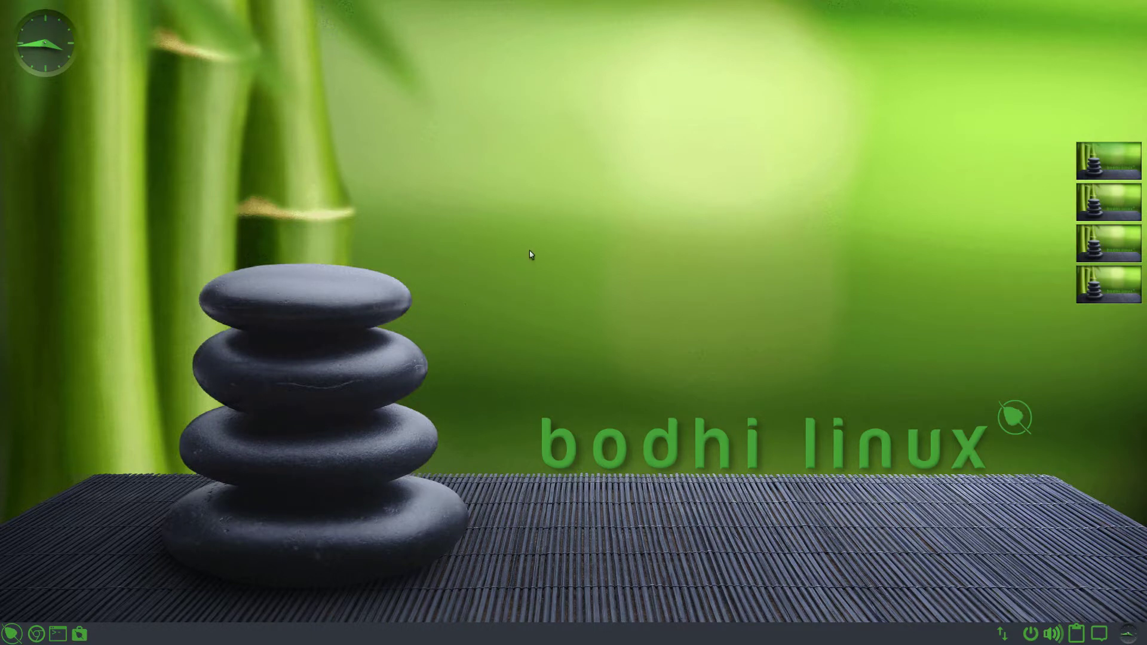
- Open and close the Bodhi desktop's main menu a few times
{"action": "left_click", "coordinate": [562, 341]}
{"action": "left_click", "coordinate": [546, 306]}
{"action": "left_click", "coordinate": [548, 297]}
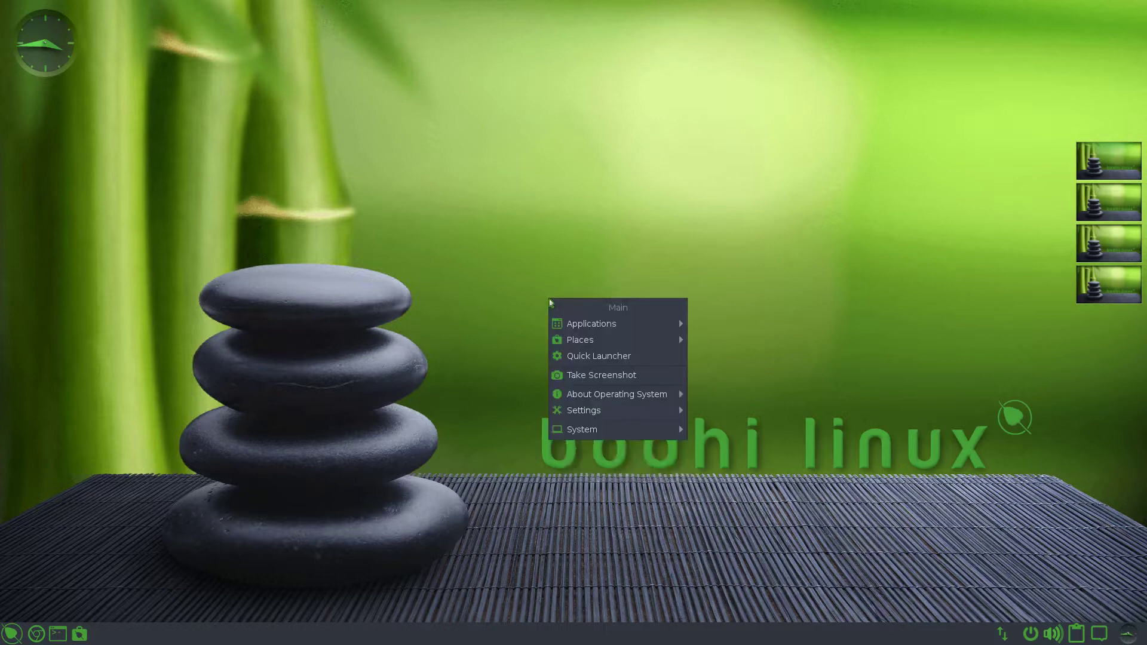
{"action": "left_click", "coordinate": [558, 280]}
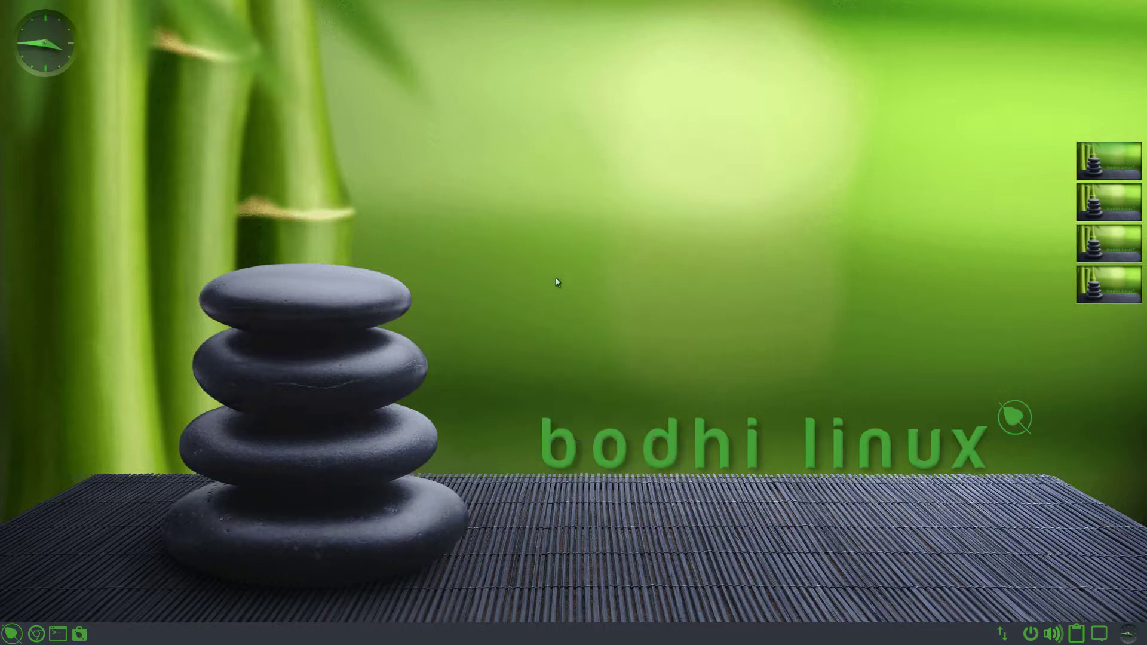
{"action": "left_click", "coordinate": [556, 278]}
{"action": "left_click", "coordinate": [541, 274]}
- Browse the Bodhi applications menu, then close it
{"action": "left_click", "coordinate": [11, 634]}
{"action": "mouse_move", "coordinate": [89, 506]}
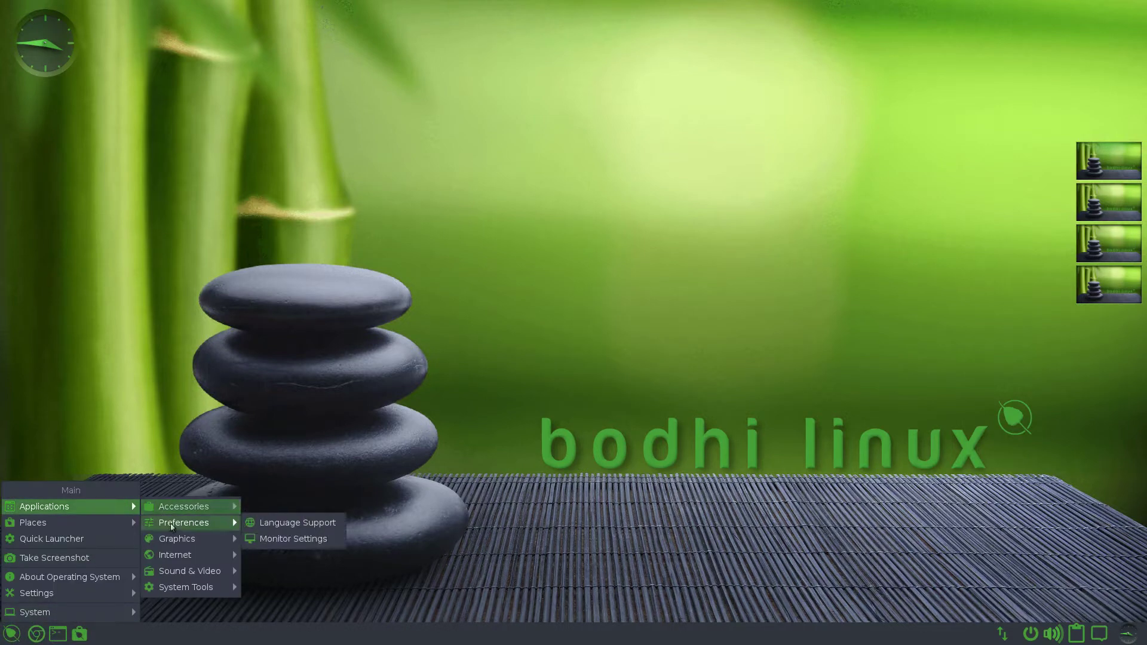
{"action": "mouse_move", "coordinate": [178, 558]}
{"action": "mouse_move", "coordinate": [215, 506]}
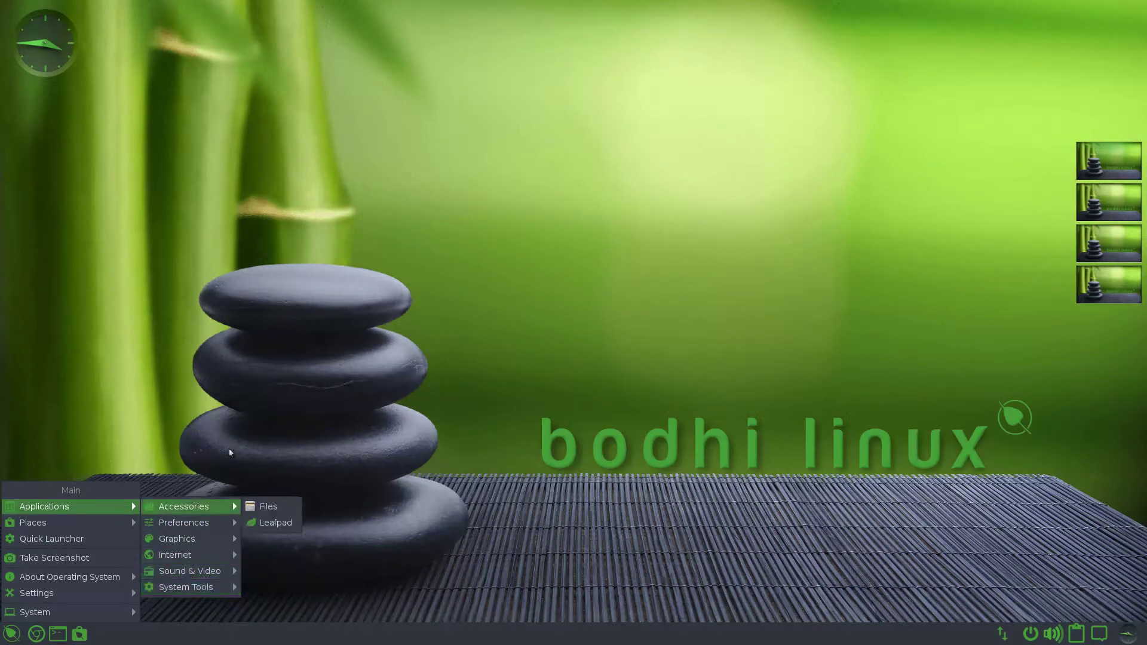
{"action": "left_click", "coordinate": [229, 450]}
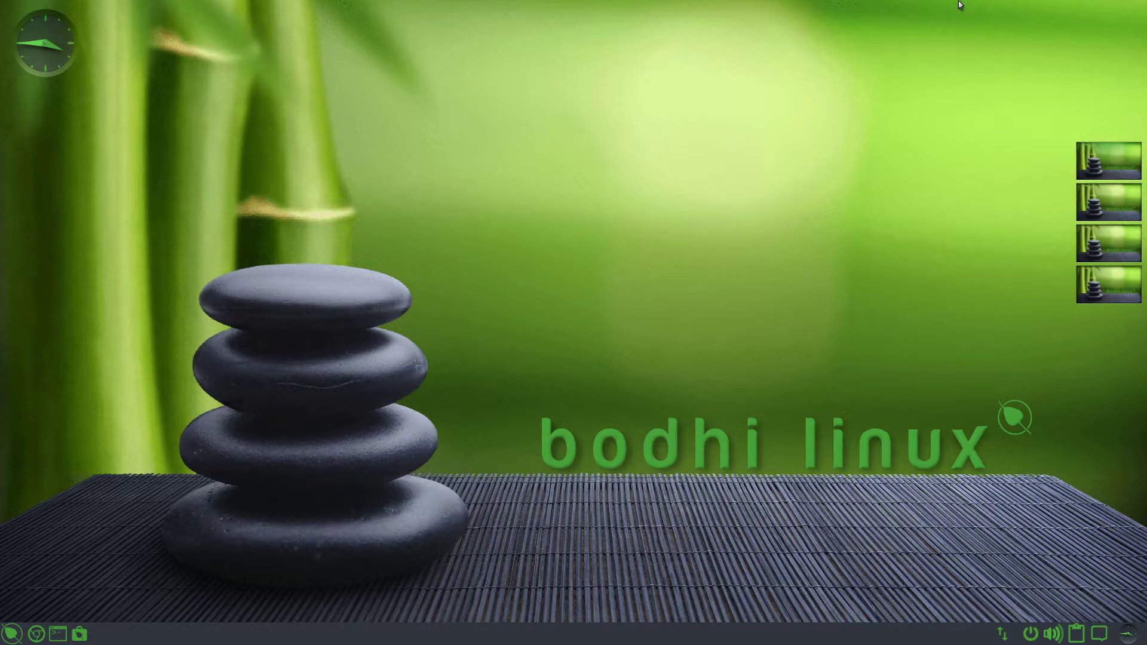
- Take the VM window out of fullscreen and pause the screen recording
{"action": "mouse_move", "coordinate": [959, 2]}
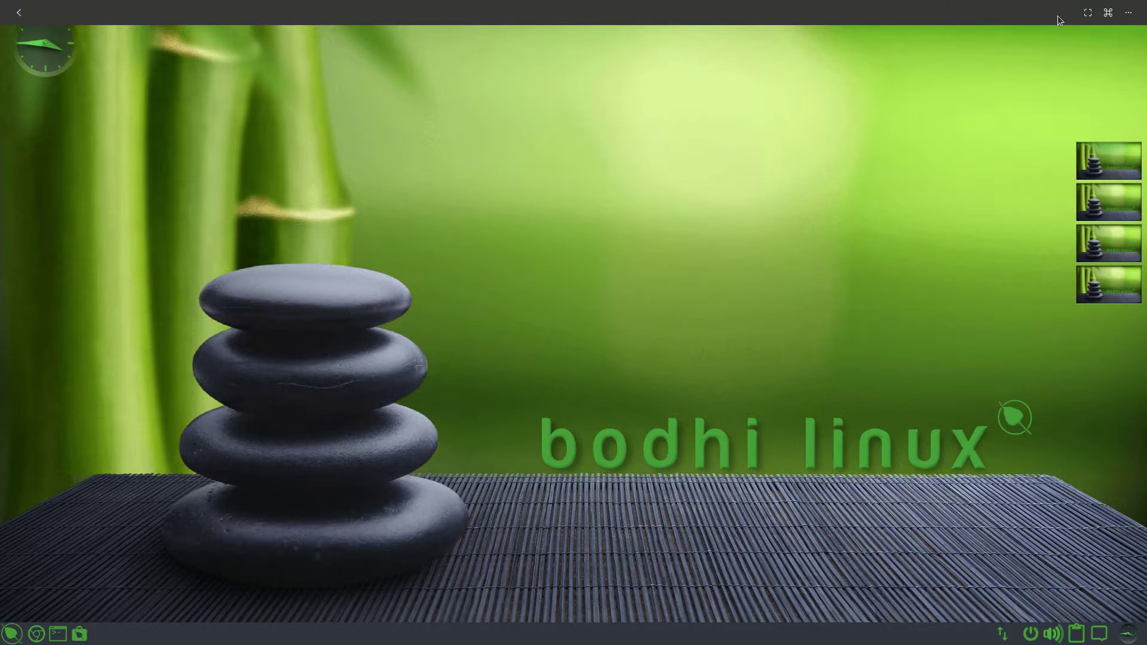
{"action": "left_click", "coordinate": [1088, 13]}
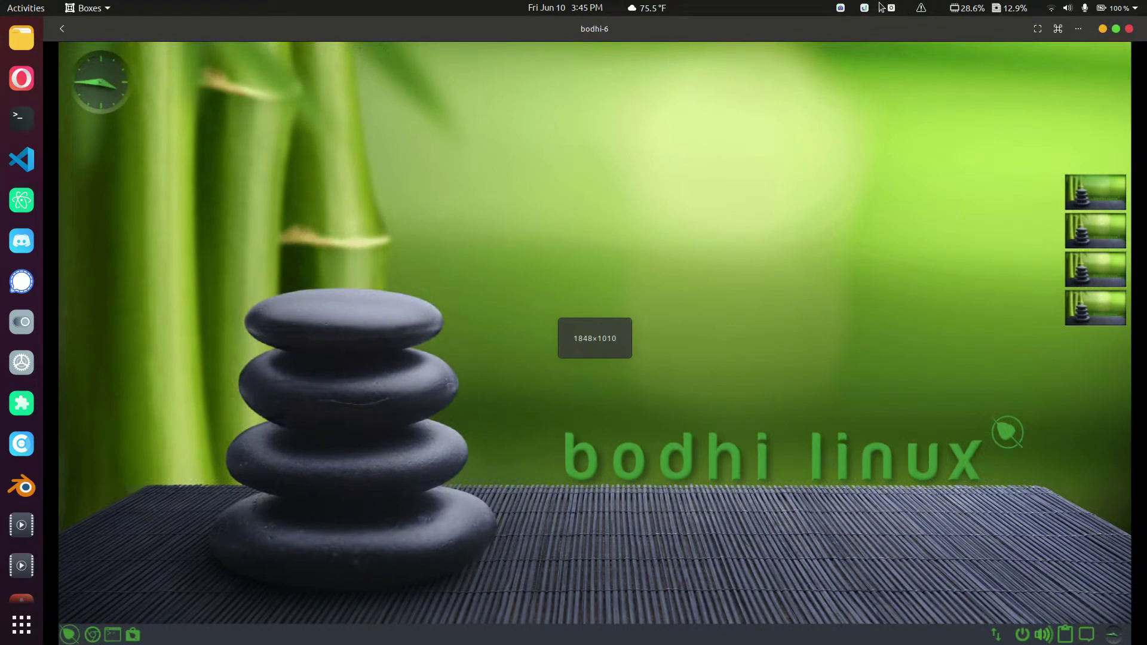
{"action": "left_click", "coordinate": [843, 7]}
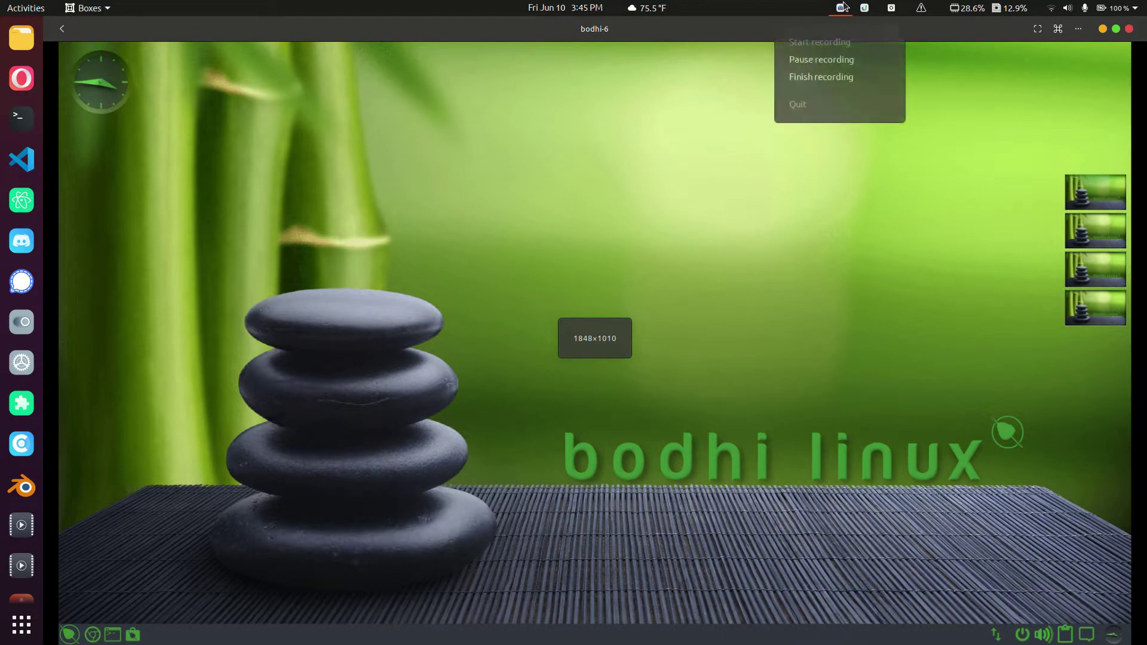
{"action": "left_click", "coordinate": [839, 59]}
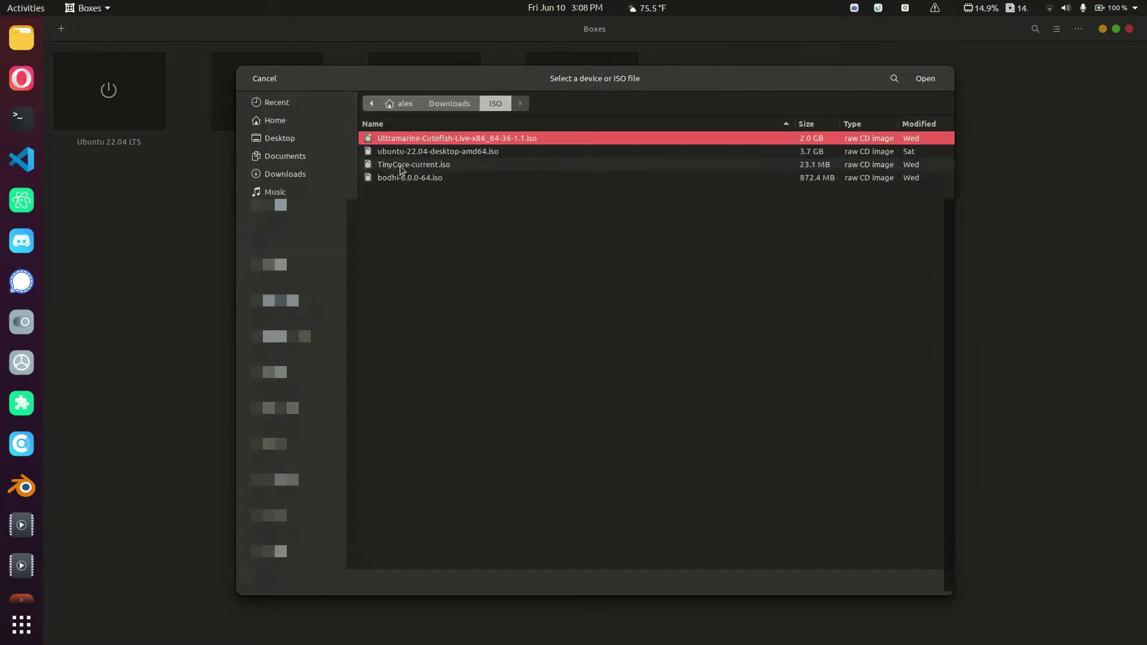
- Start a new box from bodhi-6.0.0-64.iso, skip the unknown-OS warning, and set storage to 10 GiB
{"action": "double_click", "coordinate": [433, 176]}
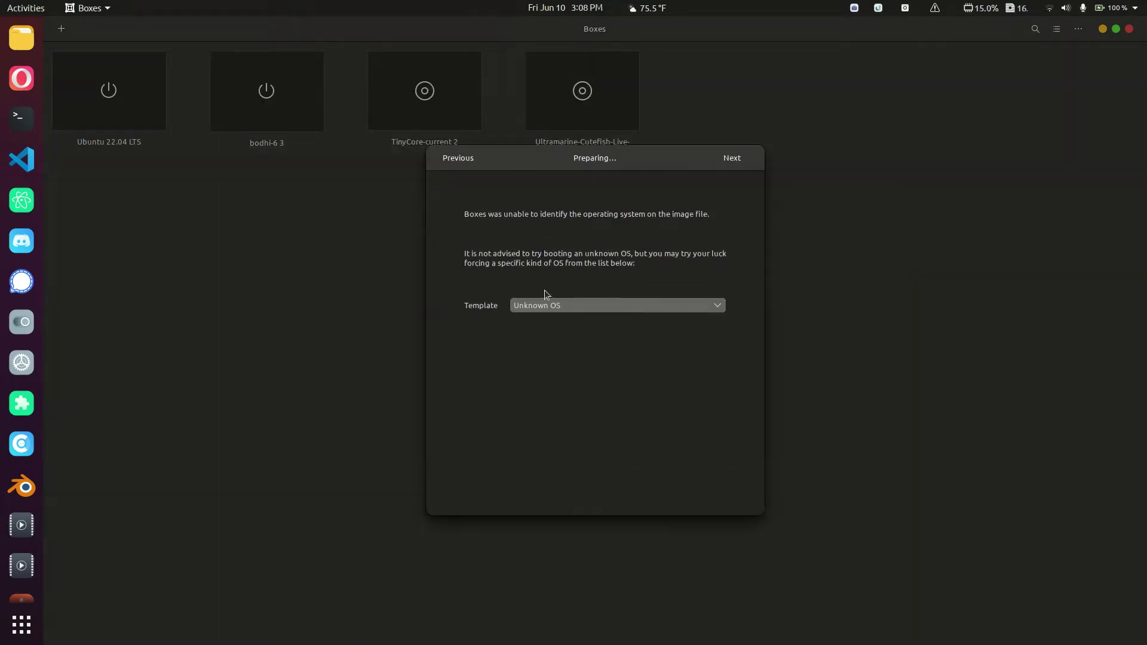
{"action": "left_click", "coordinate": [731, 158]}
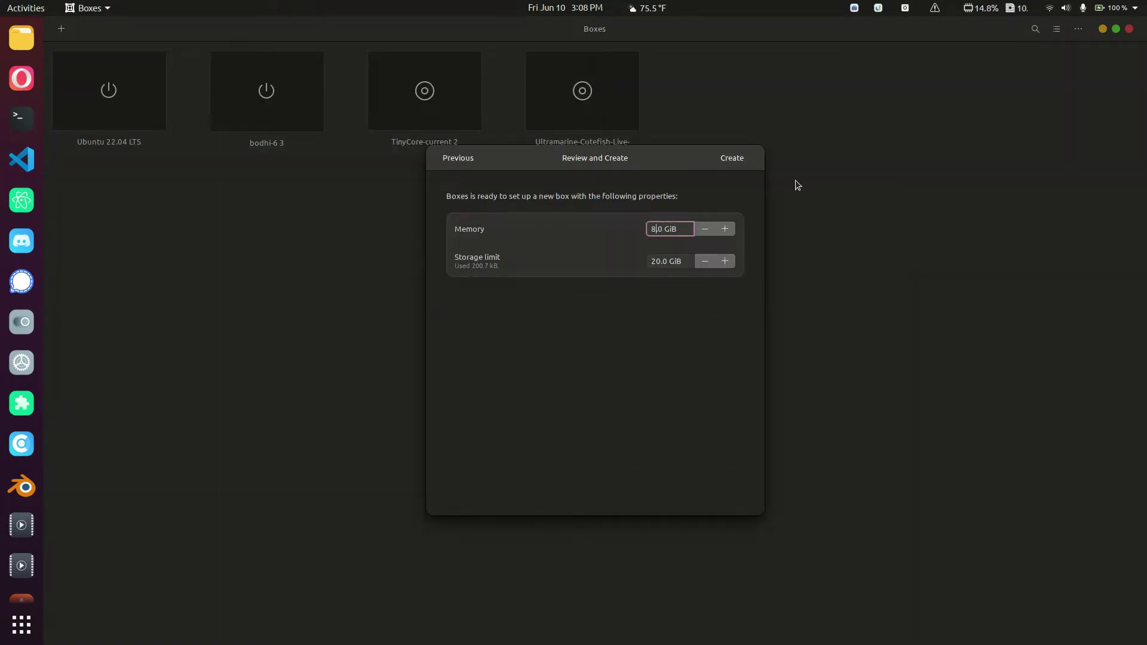
{"action": "left_click", "coordinate": [656, 261]}
{"action": "key", "text": "BackSpace"}
{"action": "type", "text": "1"}
- Create the box and boot the Install Now entry from the Bodhi boot menu
{"action": "left_click", "coordinate": [737, 161]}
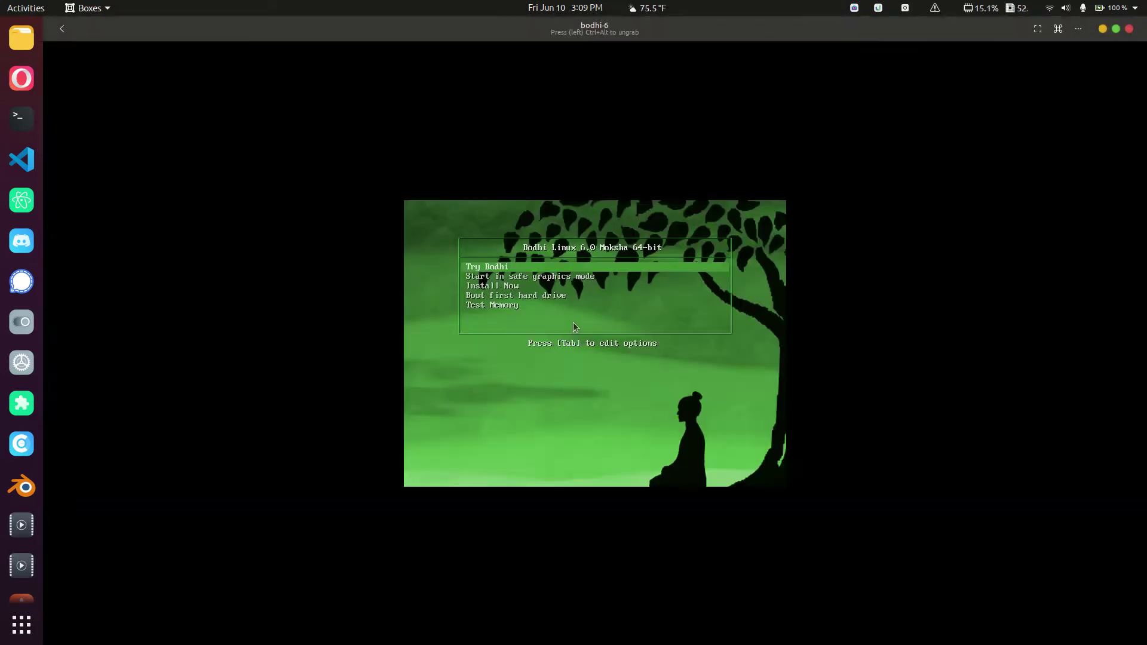
{"action": "key", "text": "Down"}
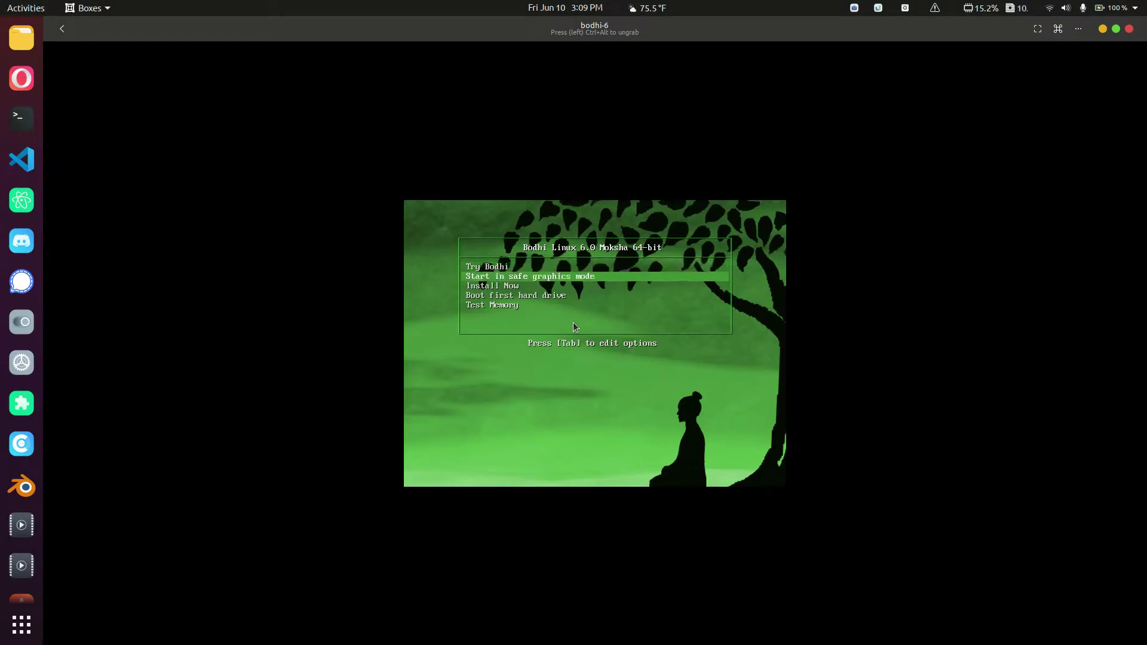
{"action": "key", "text": "Down"}
{"action": "key", "text": "Up"}
{"action": "key", "text": "Down"}
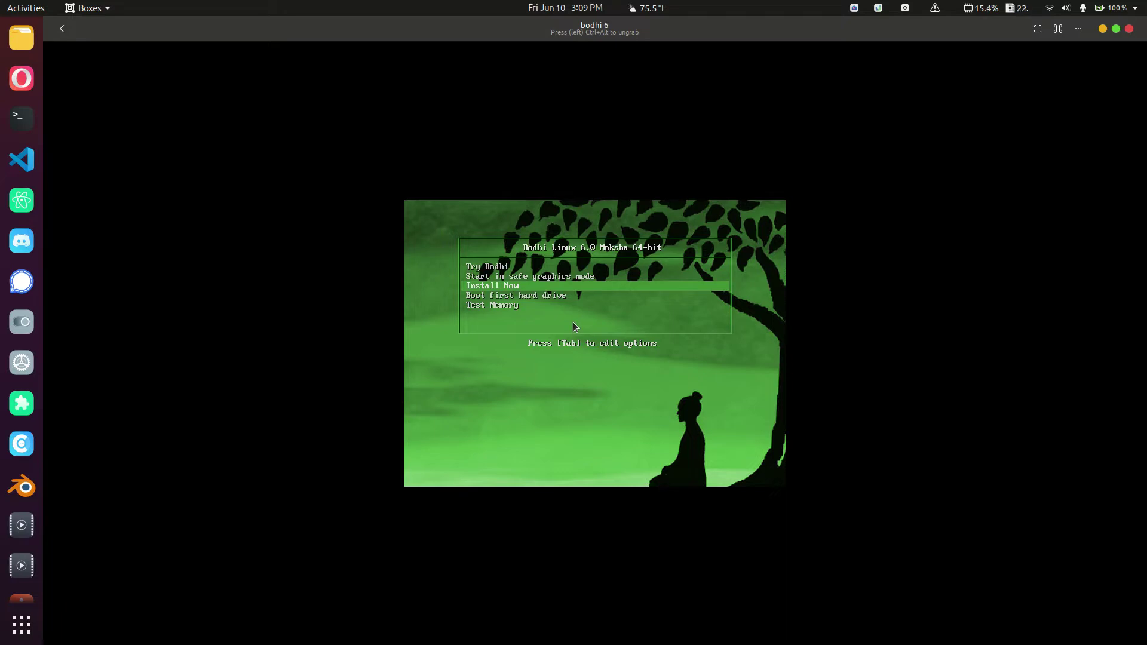
{"action": "key", "text": "Return"}
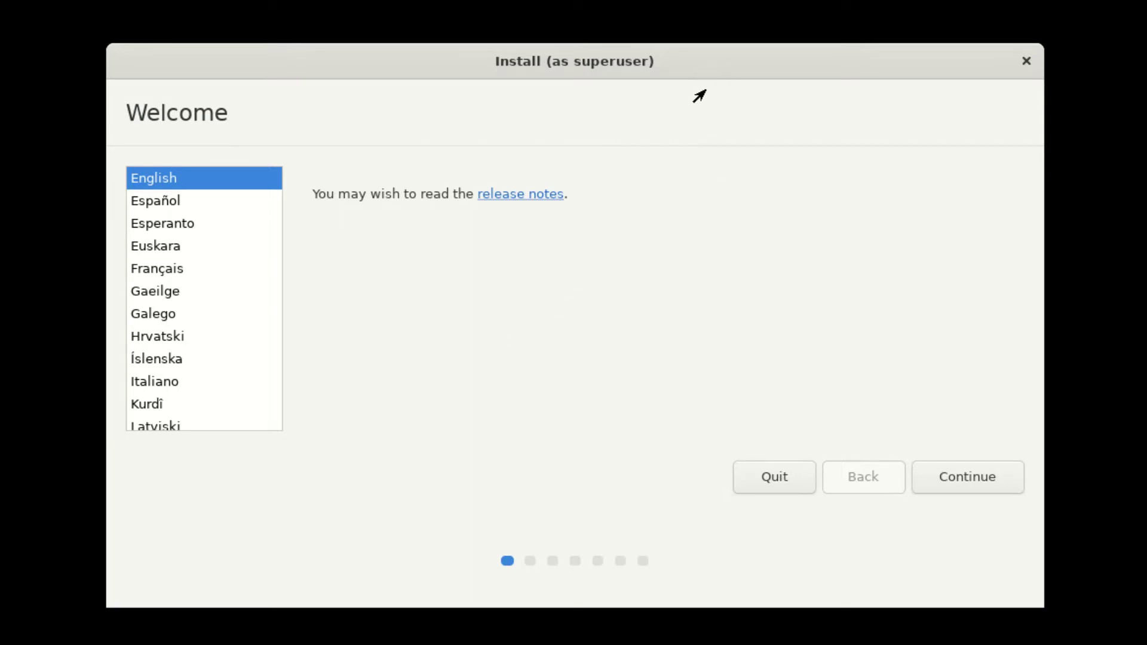
- Accept English and US keyboard, enable third-party drivers, erase the disk, and keep New York
{"action": "left_click", "coordinate": [974, 483]}
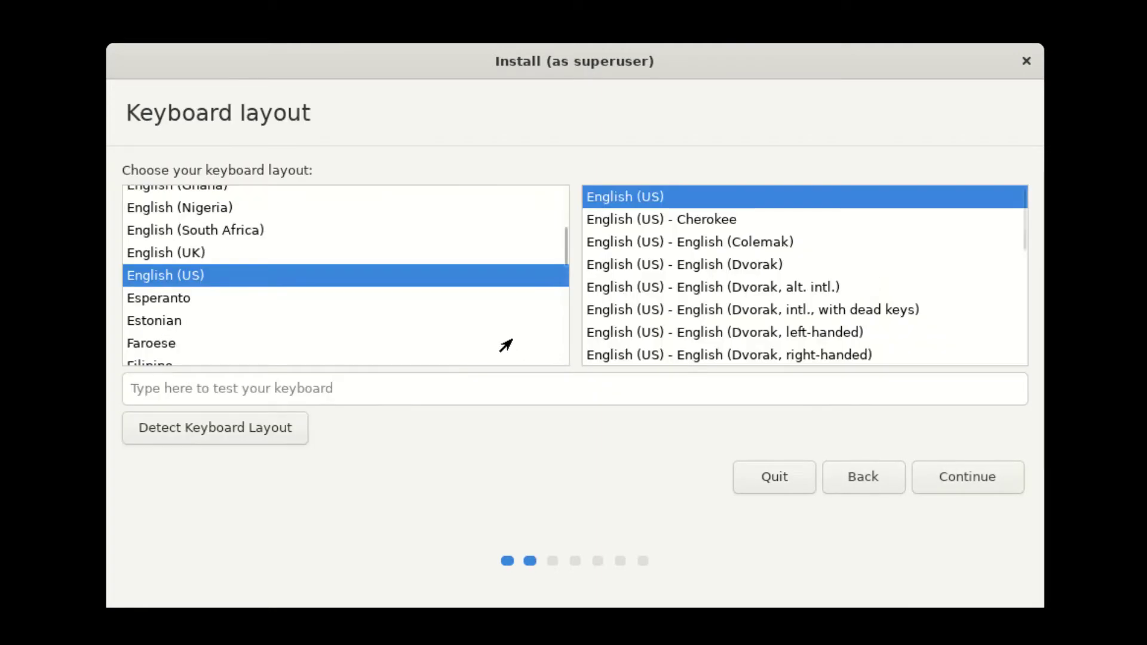
{"action": "left_click", "coordinate": [956, 469]}
{"action": "left_click", "coordinate": [353, 236]}
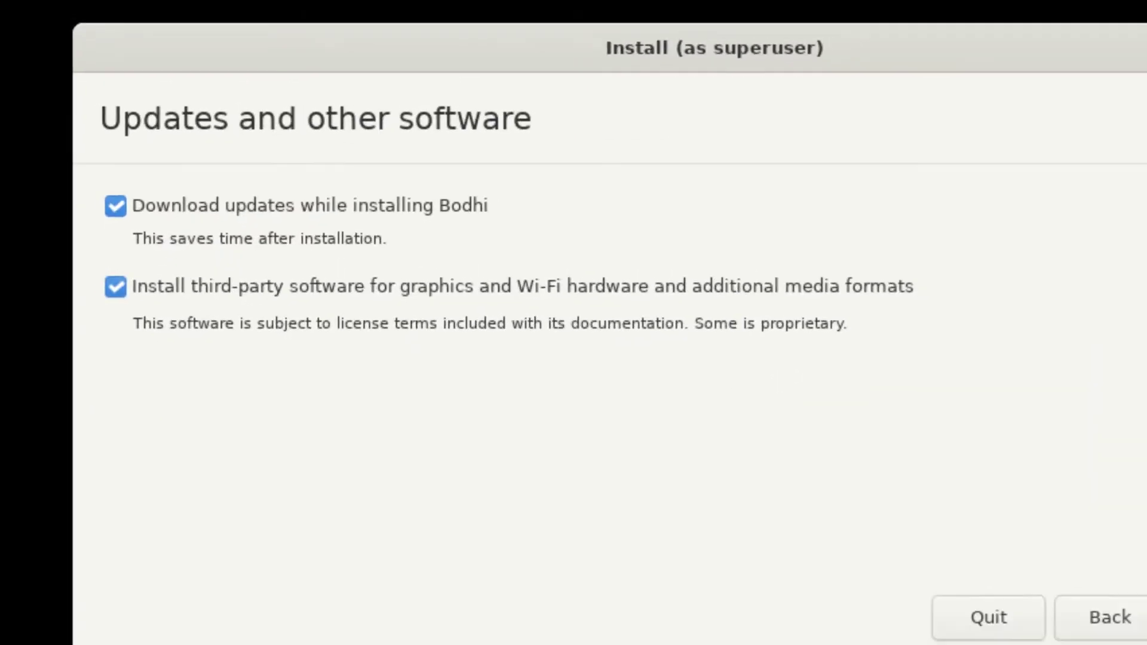
{"action": "left_click", "coordinate": [1065, 525]}
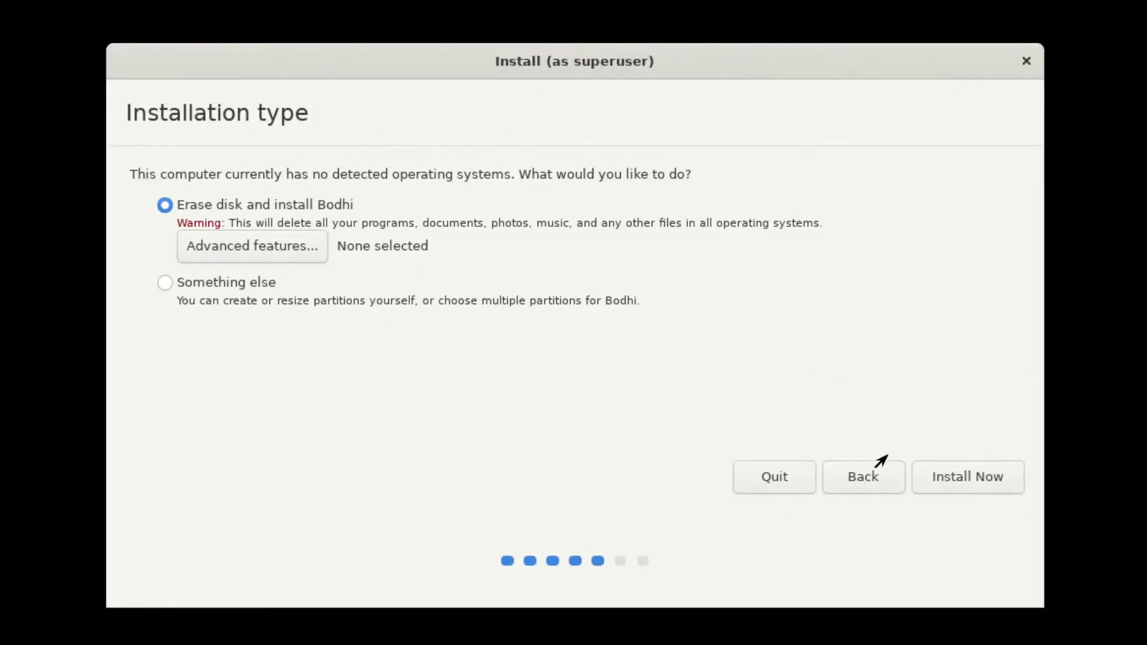
{"action": "left_click", "coordinate": [967, 484]}
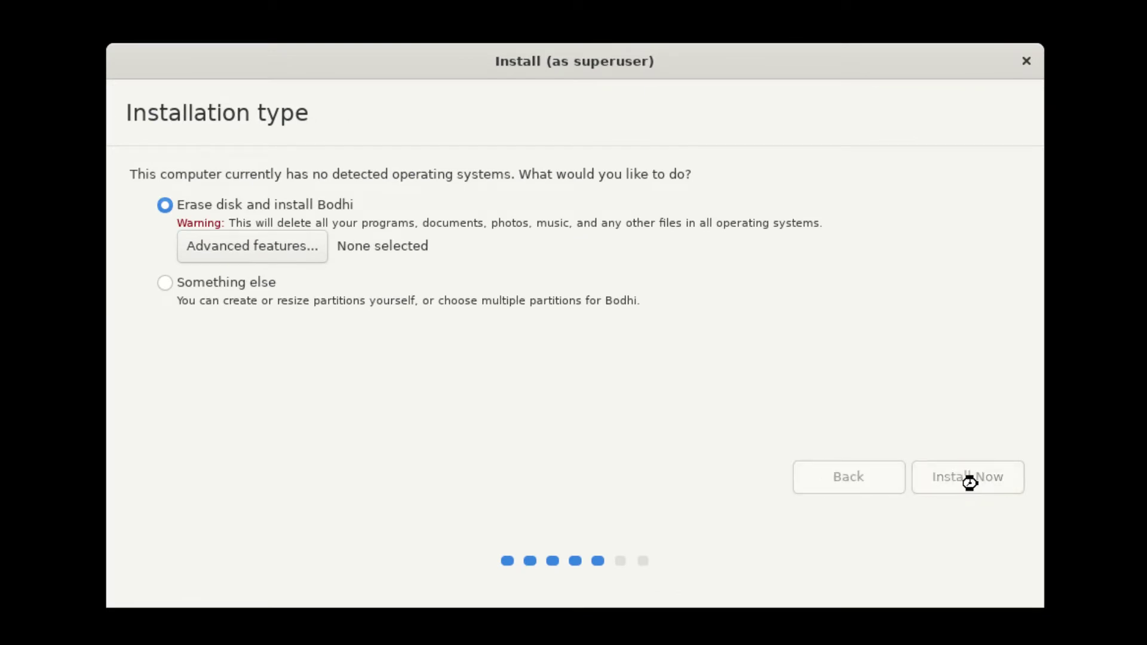
{"action": "left_click", "coordinate": [963, 454]}
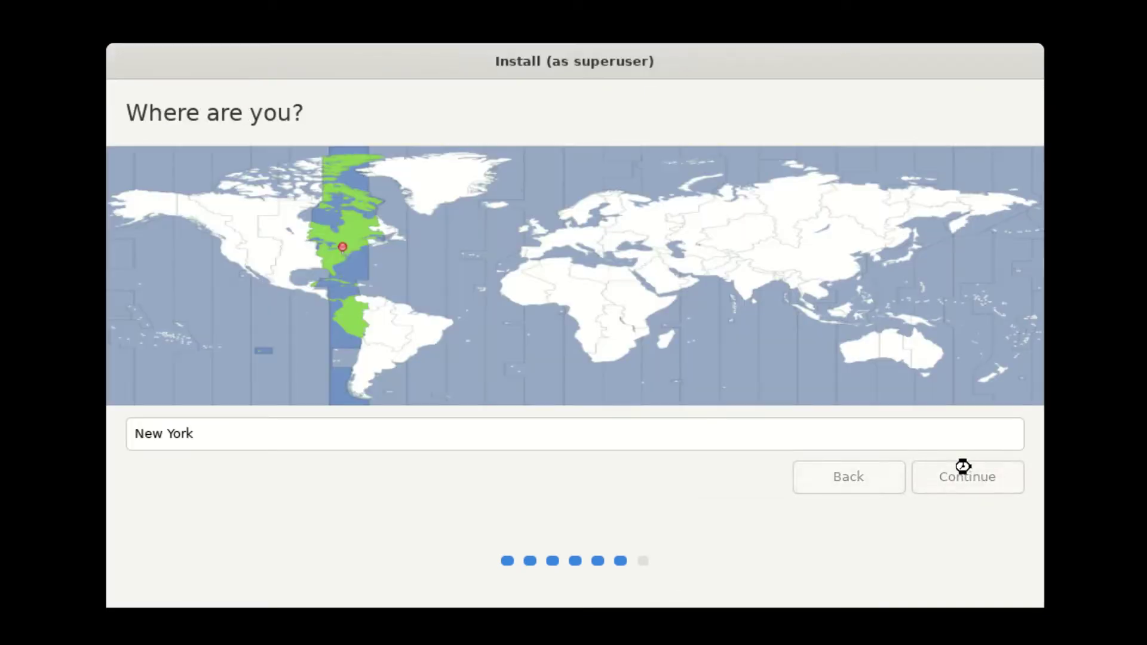
{"action": "left_click", "coordinate": [964, 473]}
- Create user 'bodhi' with a password and automatic login, then start installing
{"action": "type", "text": "bodhi"}
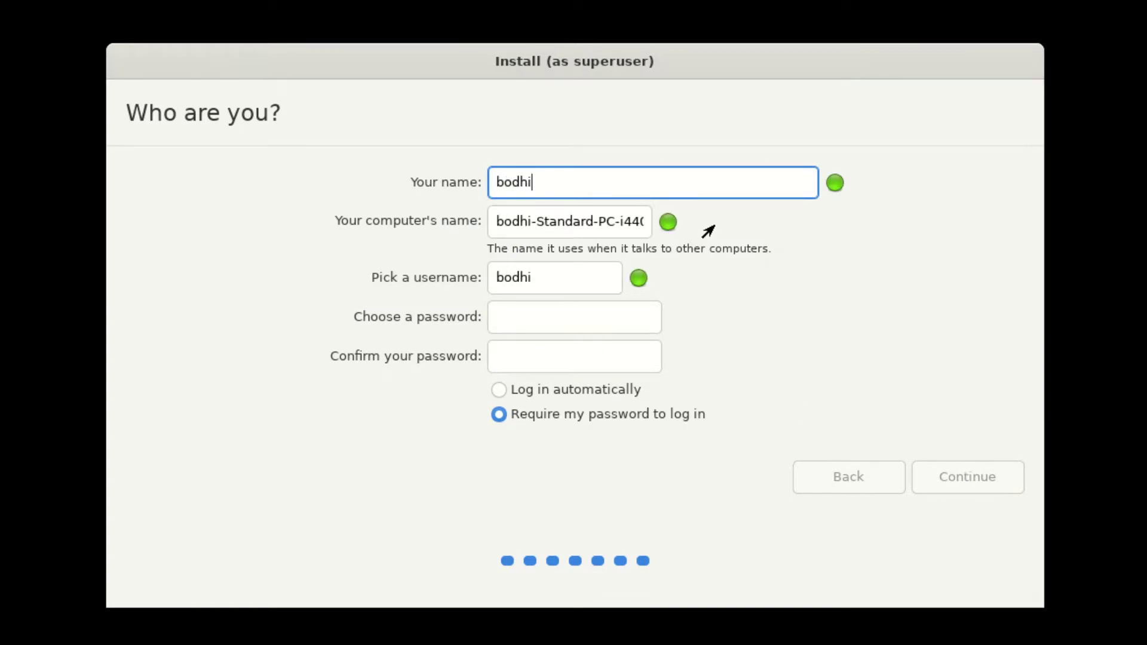
{"action": "key", "text": "Tab"}
{"action": "left_click", "coordinate": [556, 320]}
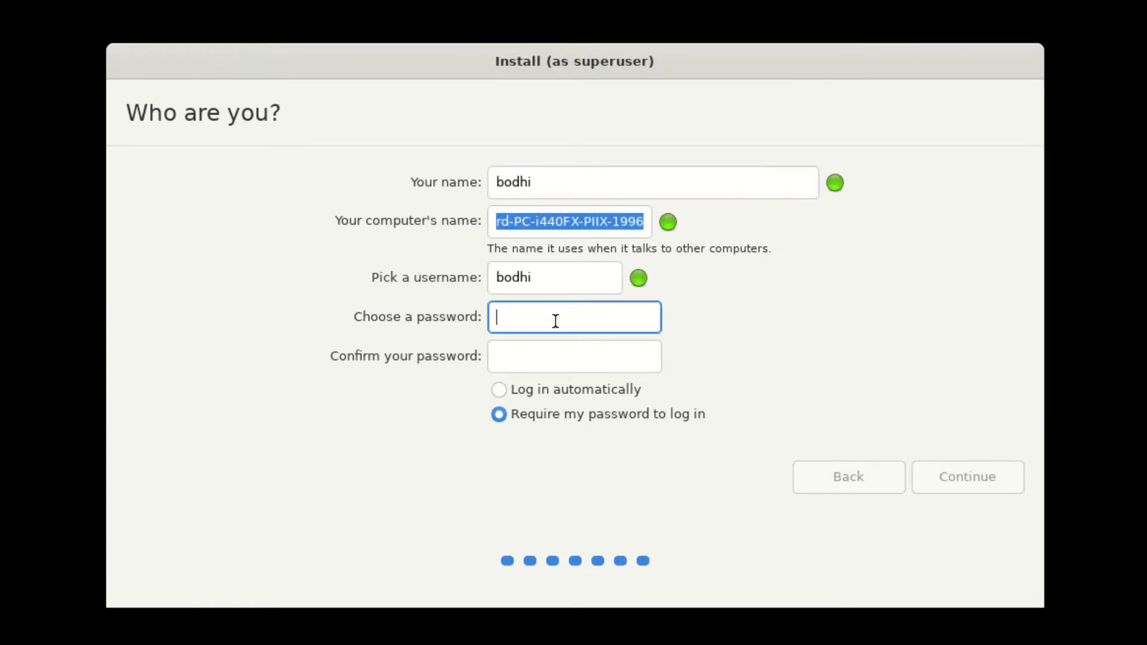
{"action": "type", "text": "bodhibodhi"}
{"action": "key", "text": "Tab"}
{"action": "type", "text": "bodhibodhi"}
{"action": "key", "text": "Tab"}
{"action": "key", "text": "Up"}
{"action": "left_click", "coordinate": [620, 304]}
{"action": "type", "text": "12345678"}
{"action": "key", "text": "Tab"}
{"action": "type", "text": "12345"}
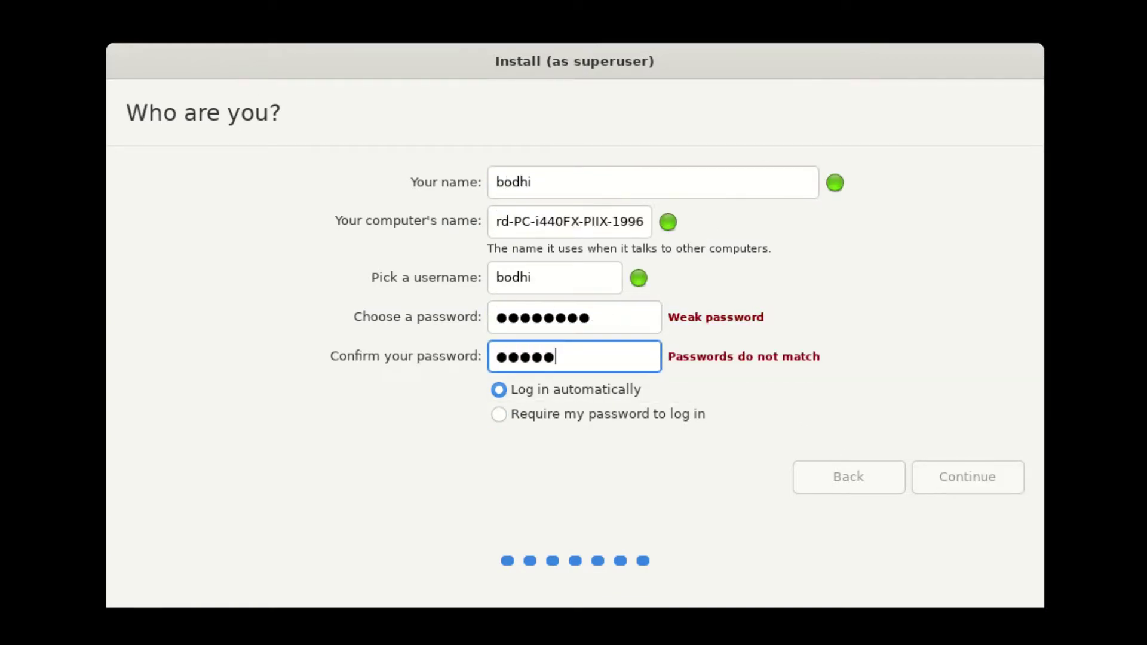
{"action": "type", "text": "678"}
{"action": "key", "text": "Return"}
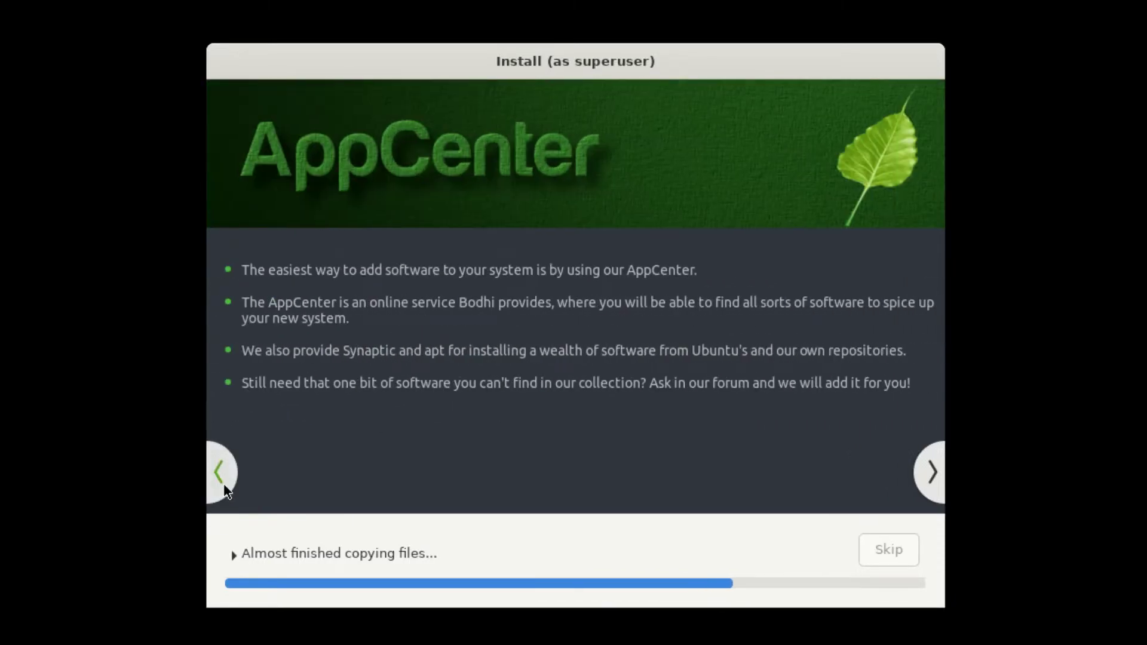
- Step back and forward through the installer slideshow while files copy
{"action": "left_click", "coordinate": [216, 475]}
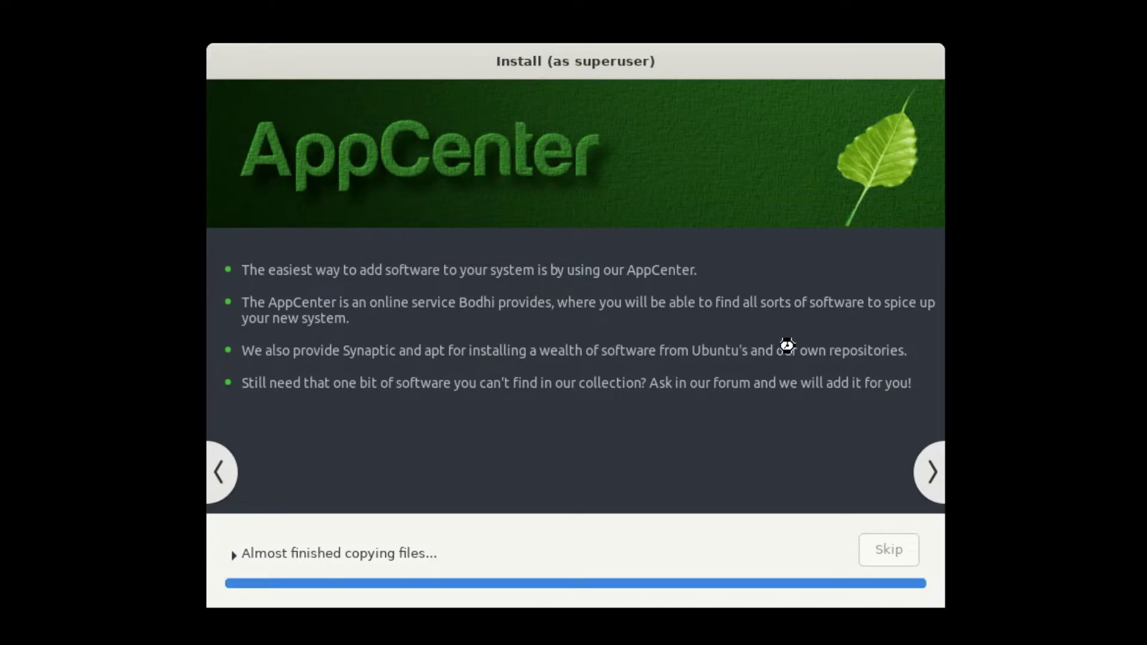
{"action": "left_click", "coordinate": [936, 465]}
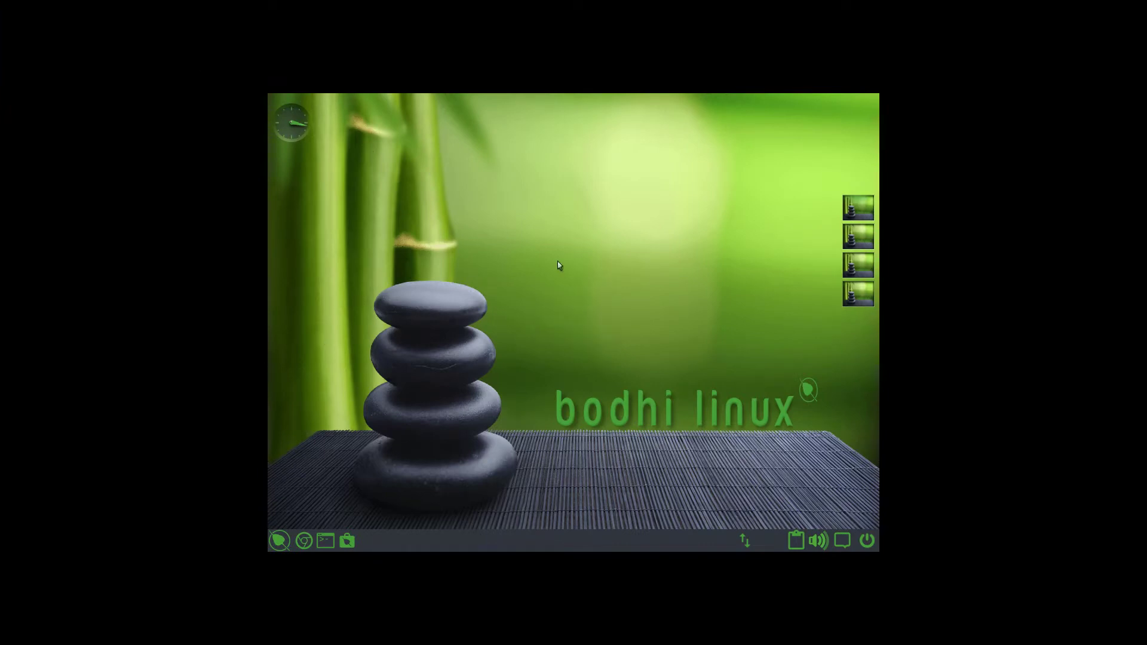
- Open the Settings panel and browse its Screen and Advanced categories
{"action": "left_click", "coordinate": [279, 541]}
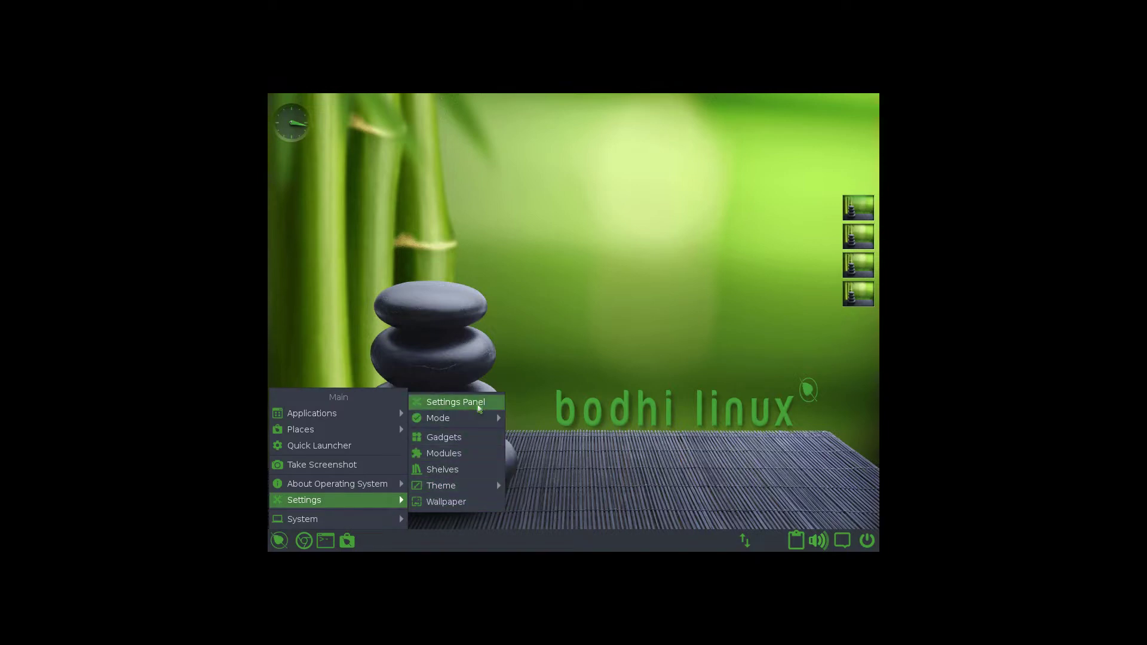
{"action": "left_click", "coordinate": [453, 399]}
{"action": "left_click", "coordinate": [506, 186]}
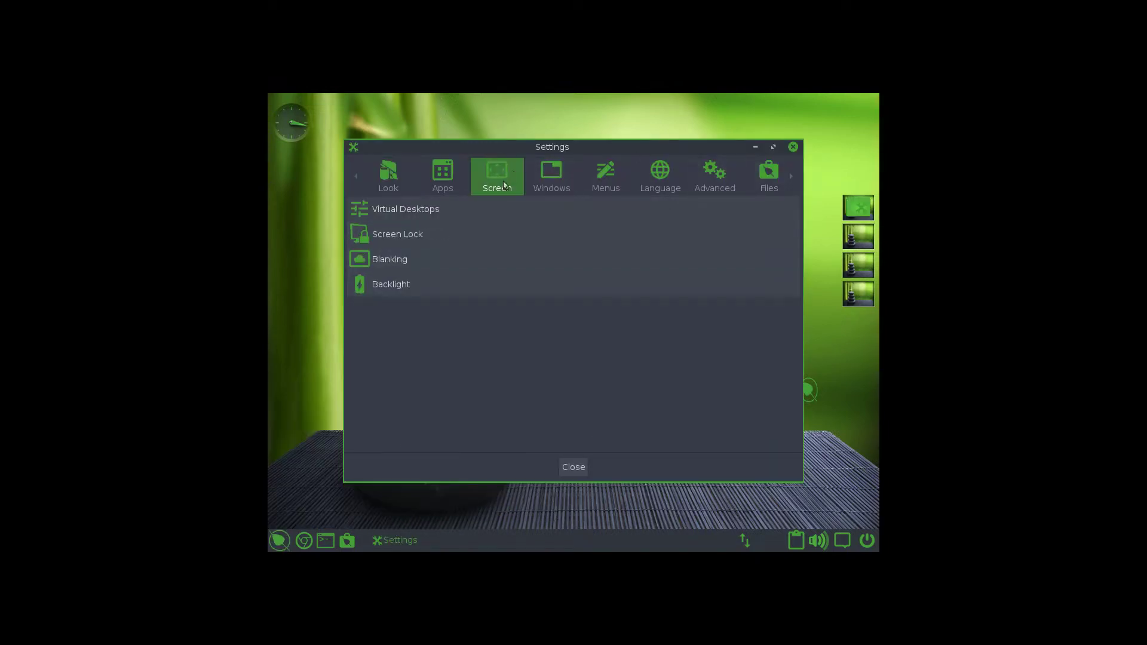
{"action": "left_click", "coordinate": [714, 179]}
{"action": "scroll", "coordinate": [802, 171], "scroll_direction": "down", "scroll_amount": 2}
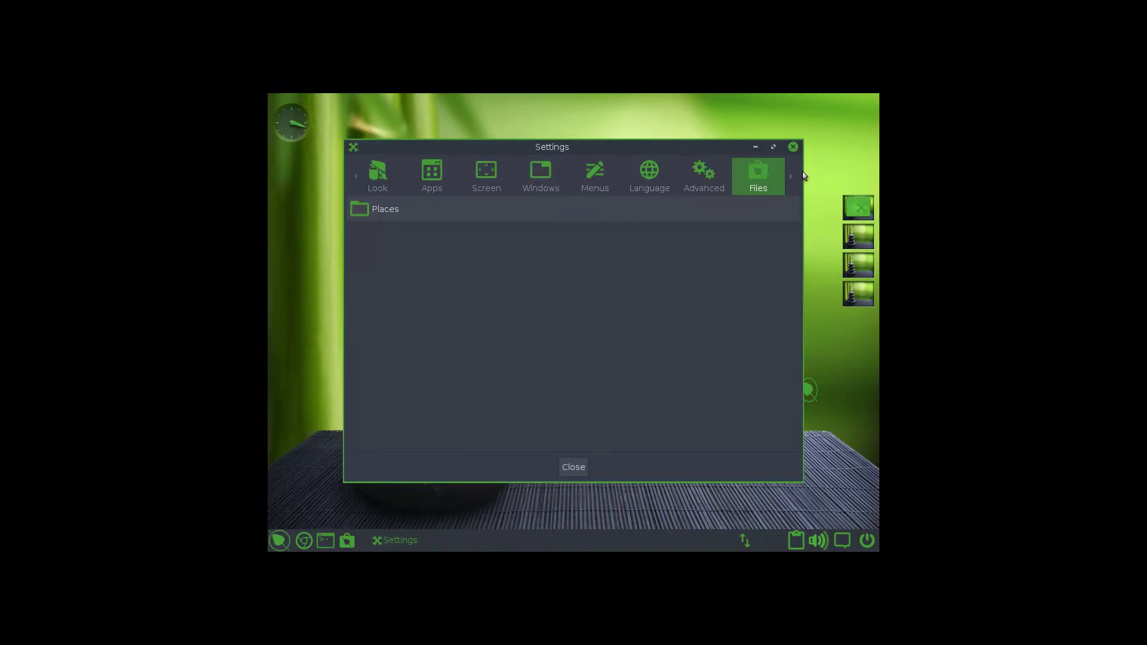
{"action": "scroll", "coordinate": [802, 171], "scroll_direction": "down", "scroll_amount": 3}
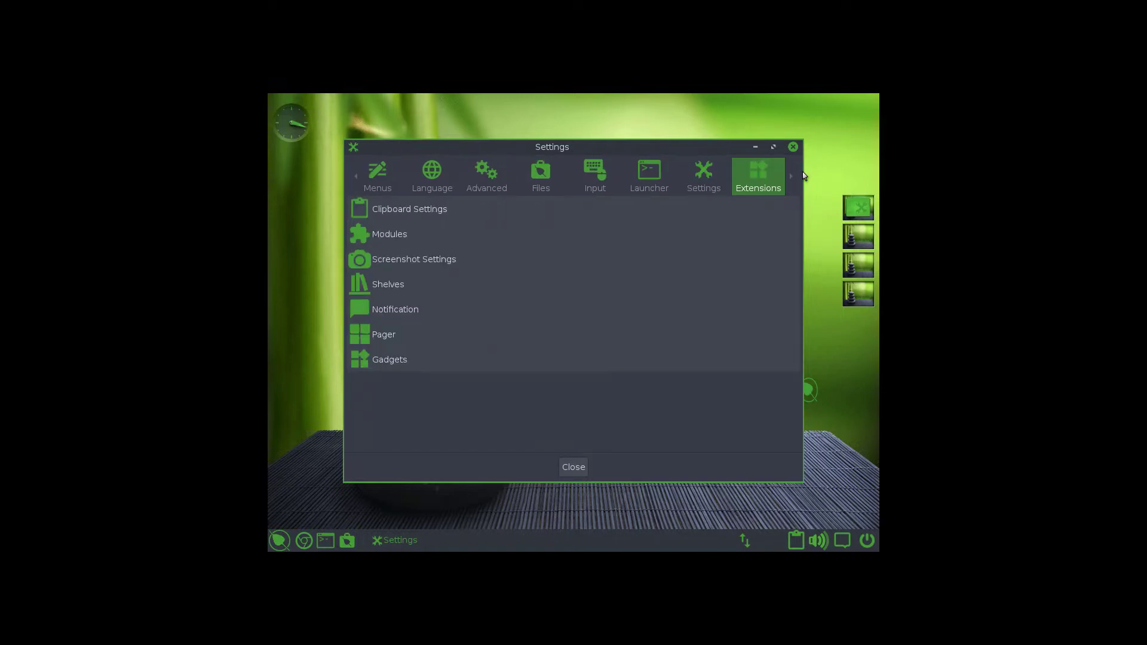
{"action": "scroll", "coordinate": [802, 171], "scroll_direction": "down", "scroll_amount": 1}
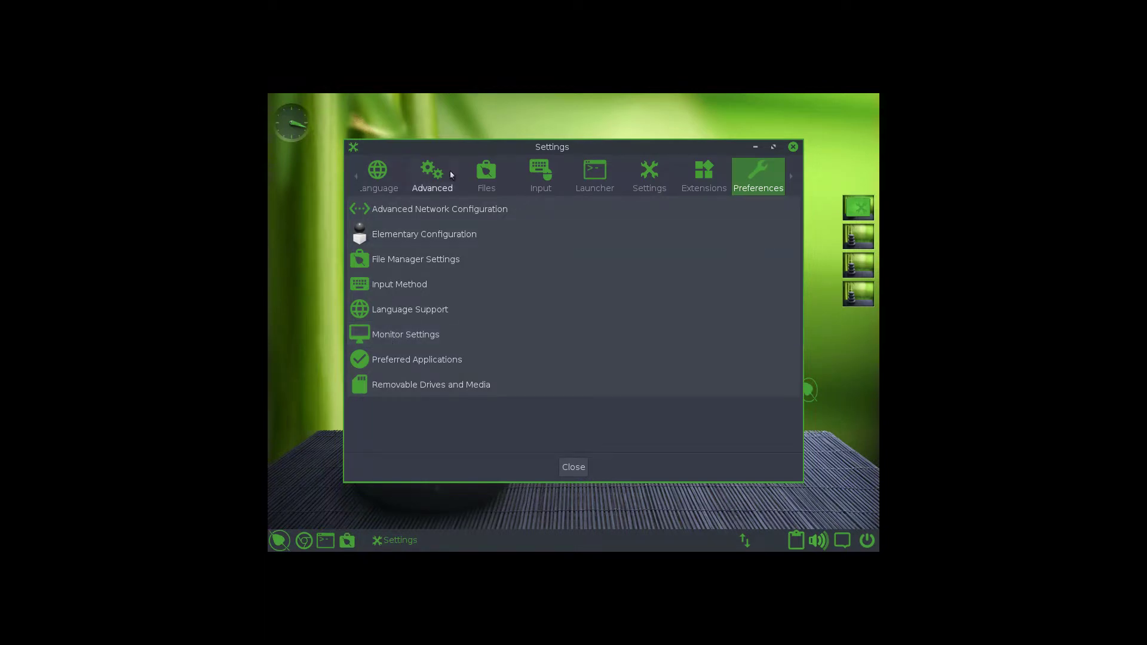
- In Monitor Settings, set Virtual-1's resolution to 1920x1080 and apply it
{"action": "left_click", "coordinate": [403, 334]}
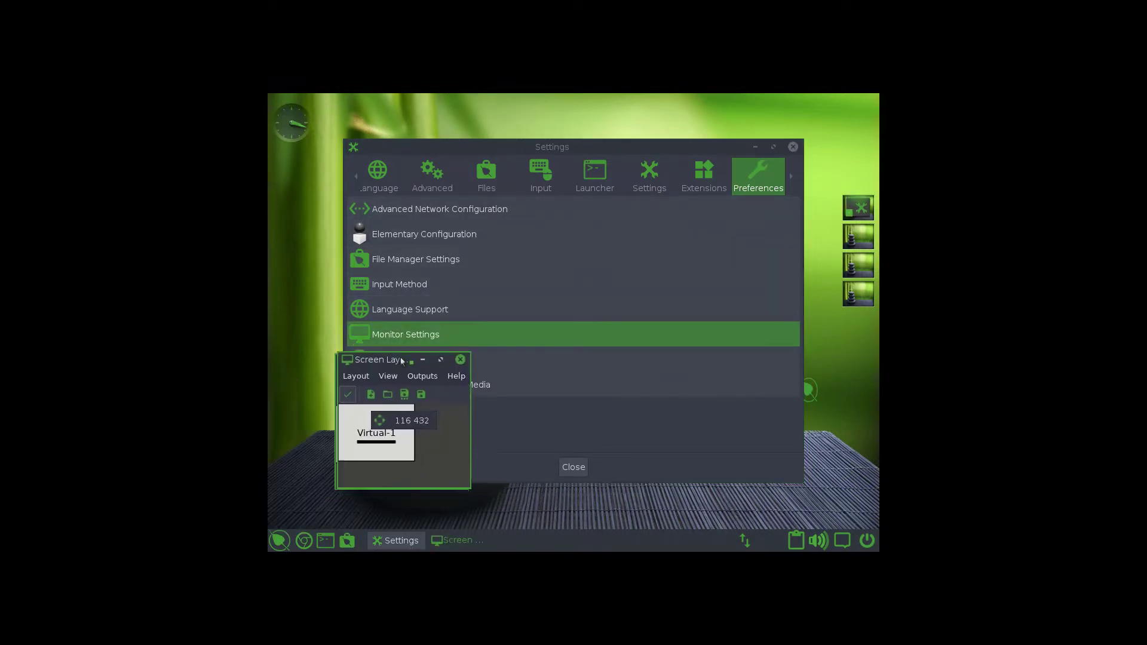
{"action": "left_click", "coordinate": [413, 375]}
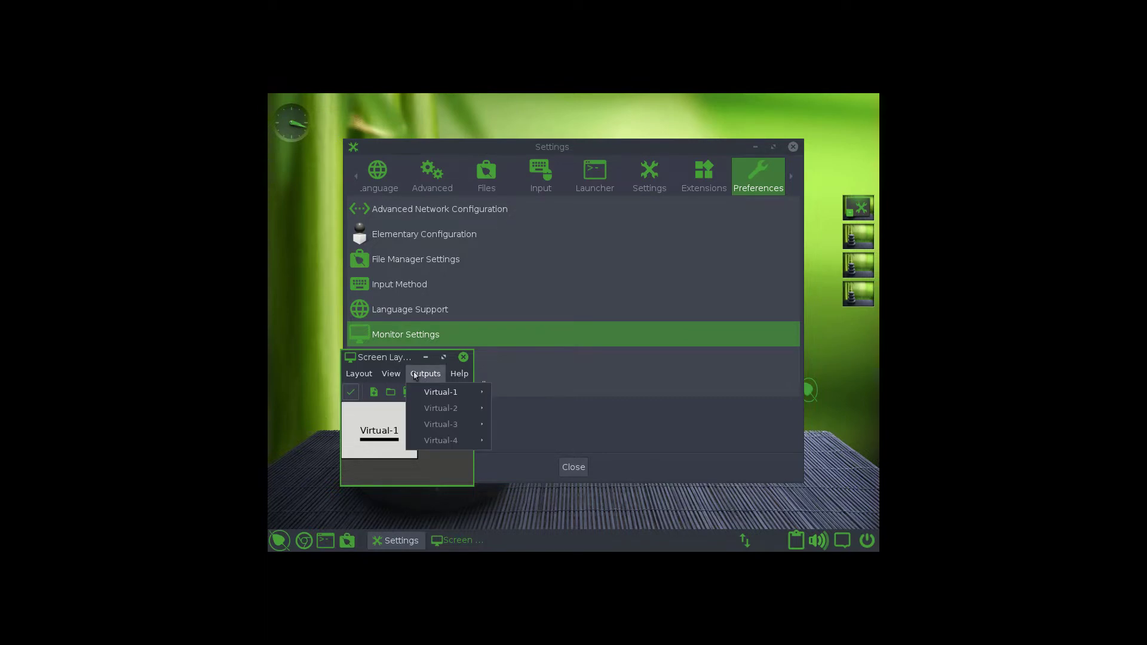
{"action": "mouse_move", "coordinate": [430, 393]}
{"action": "mouse_move", "coordinate": [513, 426]}
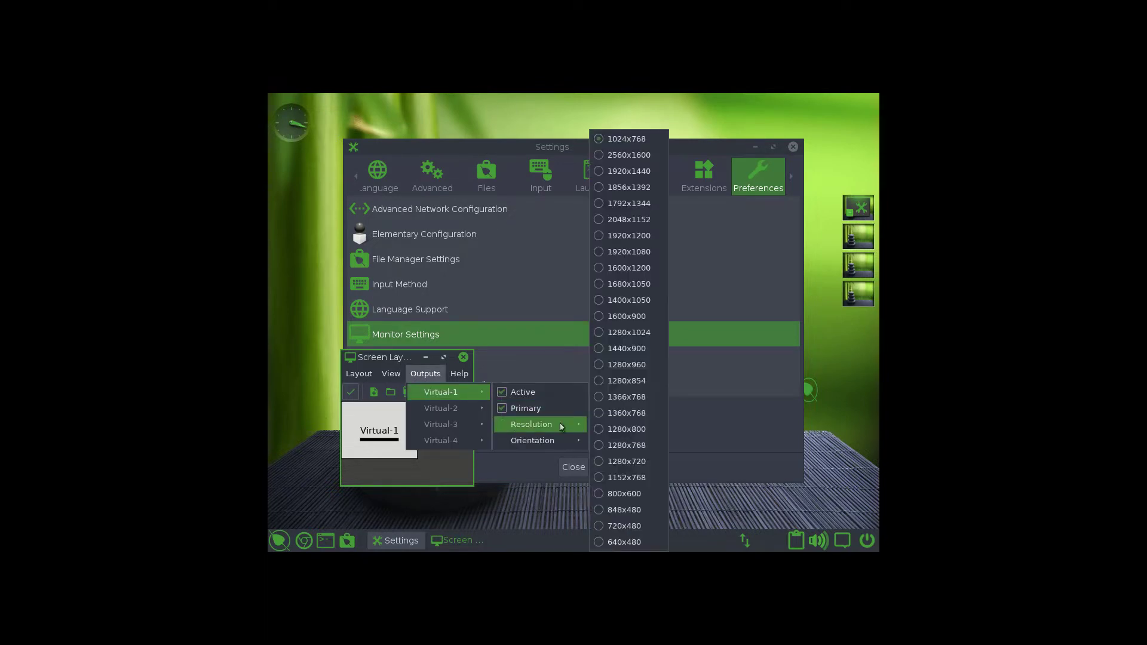
{"action": "left_click", "coordinate": [648, 258]}
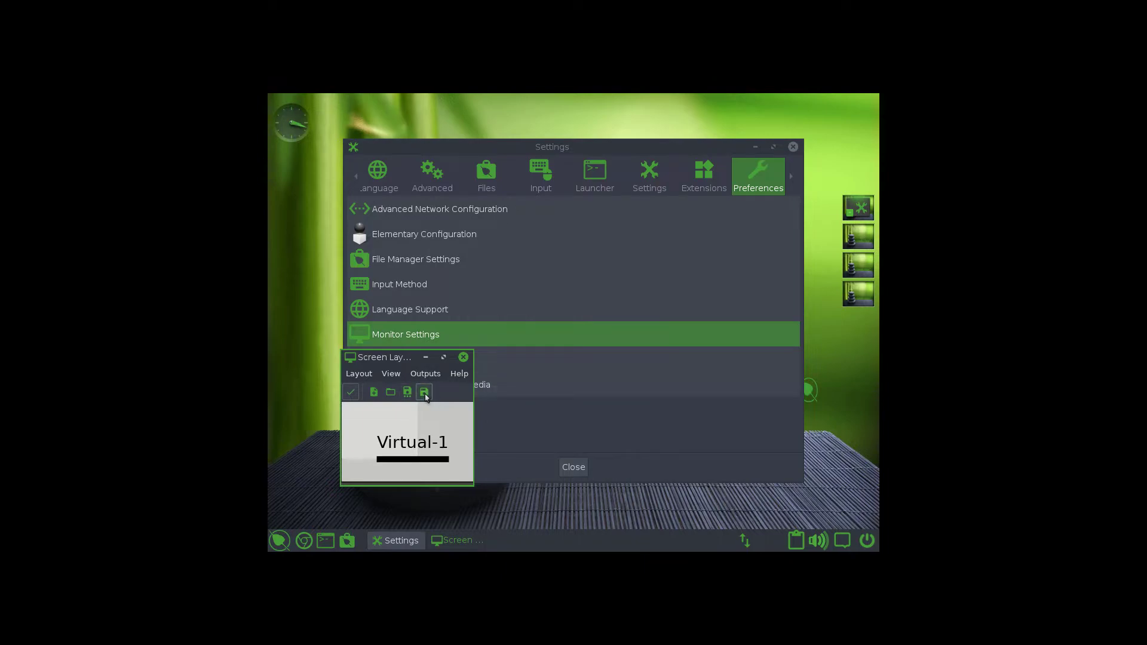
{"action": "left_click", "coordinate": [351, 392]}
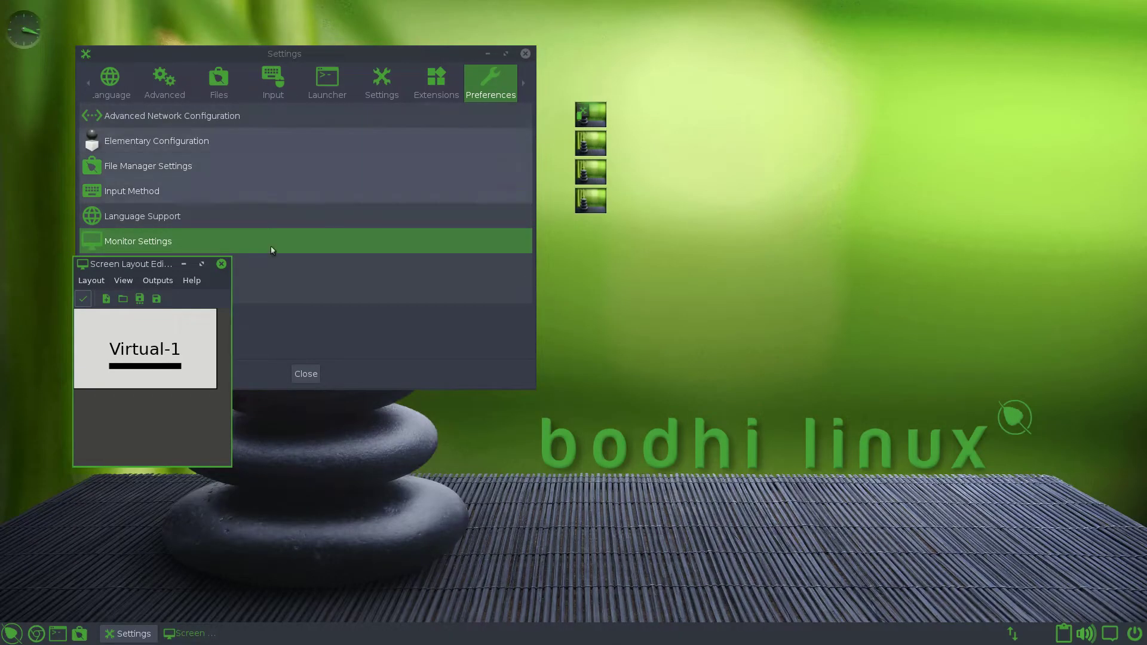
- Close the Screen Layout Editor and cycle through the Extensions, Apps, Screen and Windows categories
{"action": "left_click", "coordinate": [221, 263]}
{"action": "left_click", "coordinate": [87, 84]}
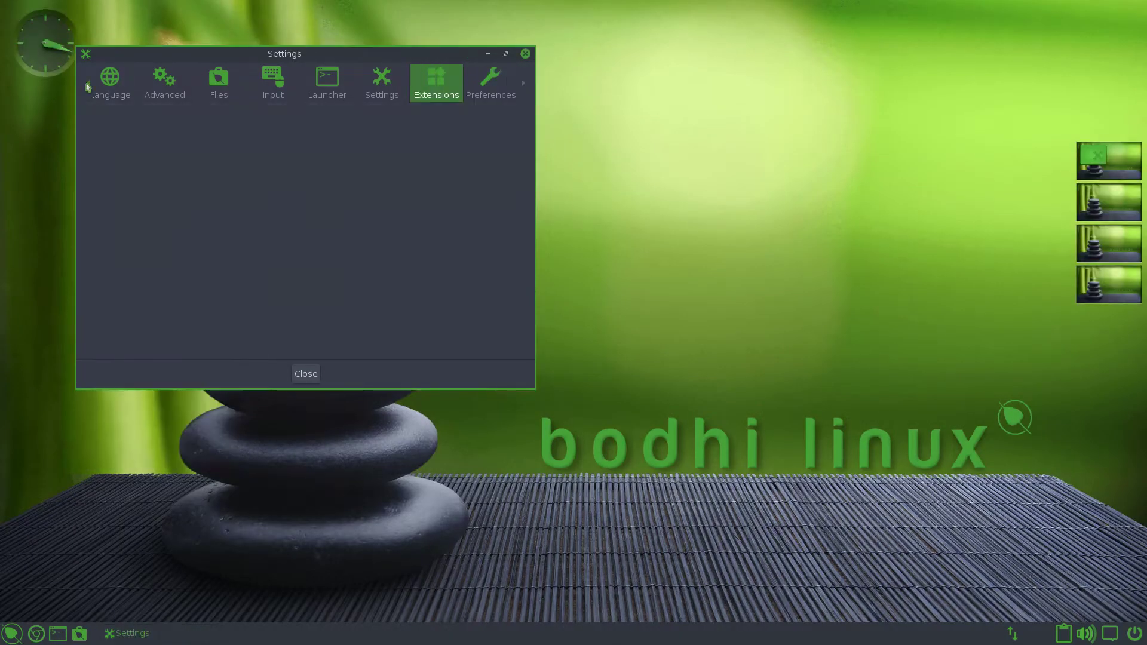
{"action": "left_click", "coordinate": [88, 84]}
{"action": "left_click", "coordinate": [87, 84]}
{"action": "left_click", "coordinate": [188, 94]}
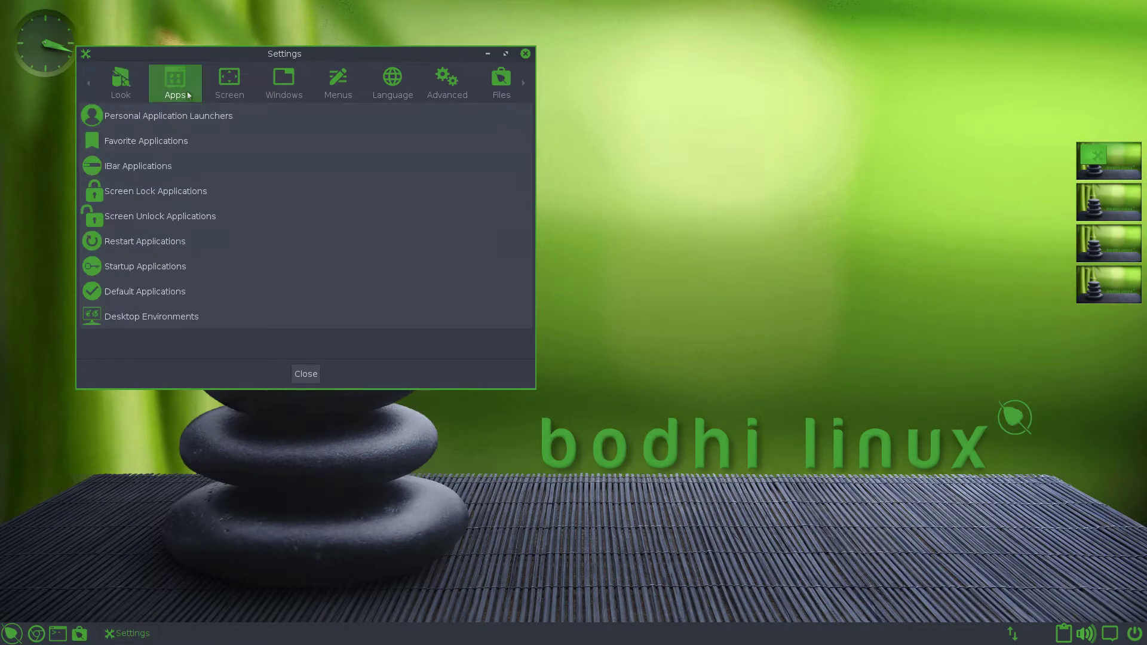
{"action": "left_click", "coordinate": [220, 94]}
{"action": "left_click", "coordinate": [283, 95]}
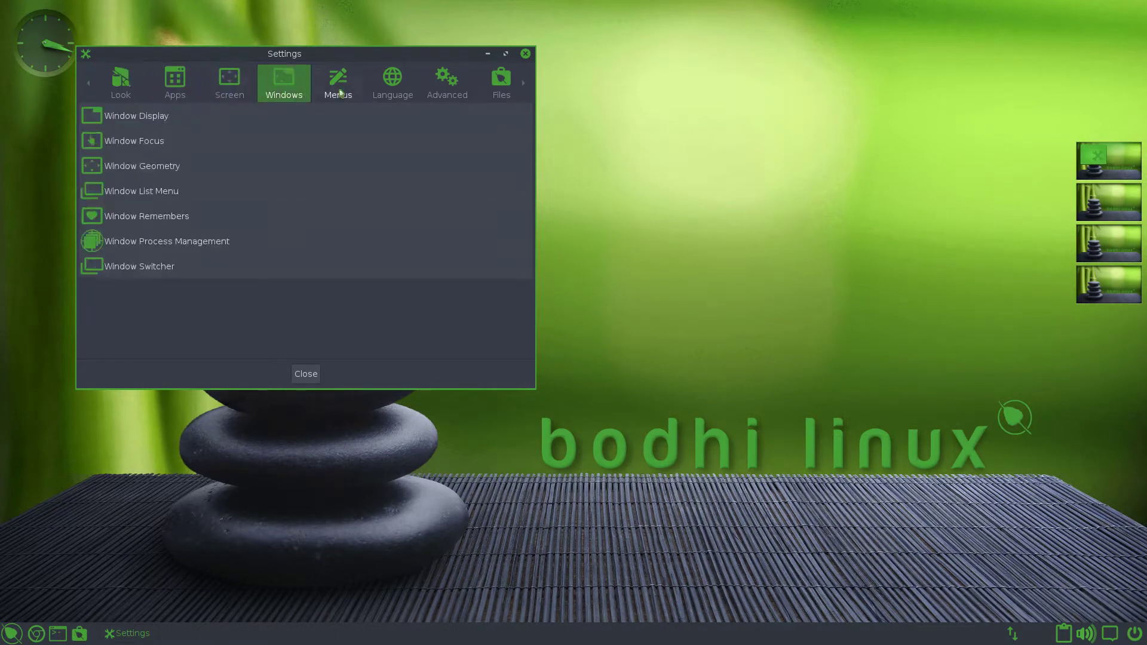
- Drag the Settings window down and to the right
{"action": "scroll", "coordinate": [340, 92], "scroll_direction": "down", "scroll_amount": 5}
{"action": "scroll", "coordinate": [340, 93], "scroll_direction": "up", "scroll_amount": 5}
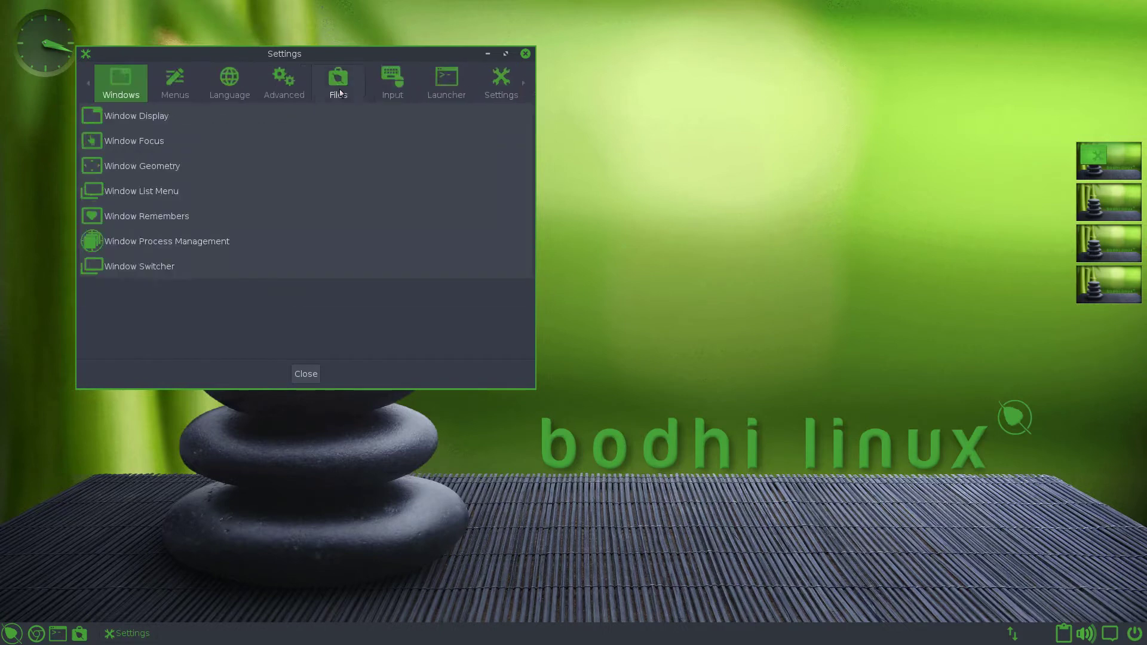
{"action": "scroll", "coordinate": [340, 93], "scroll_direction": "up", "scroll_amount": 3}
{"action": "left_click_drag", "start_coordinate": [410, 66], "coordinate": [437, 139]}
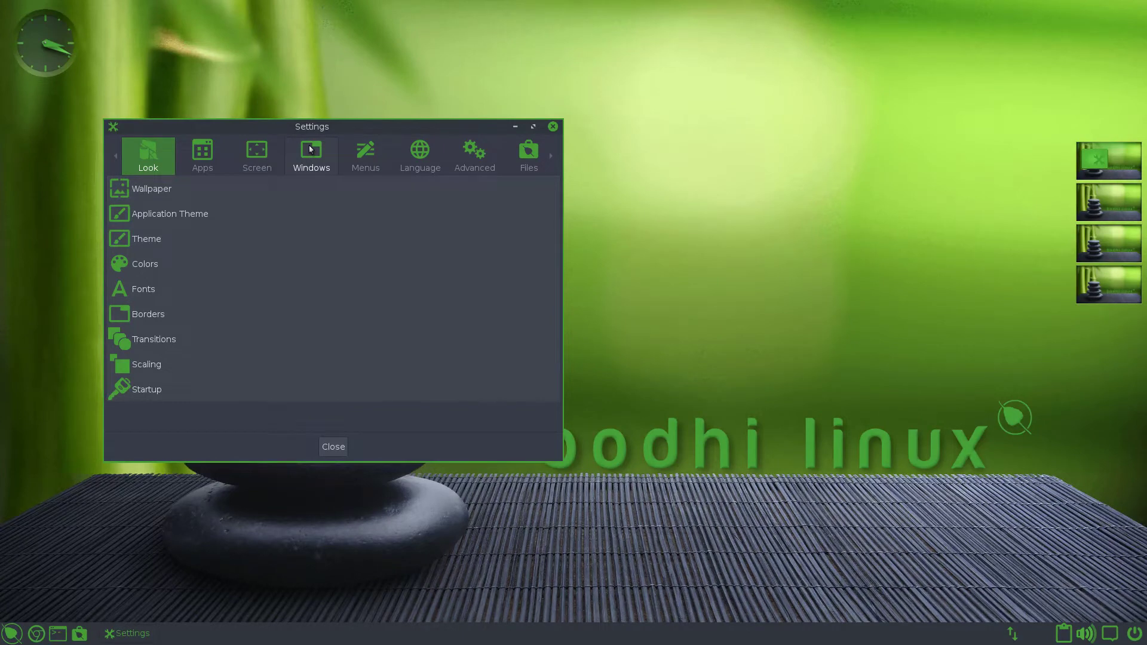
- Open Transition settings, then minimize, restore, maximize and unmaximize the Settings window
{"action": "left_click", "coordinate": [153, 339]}
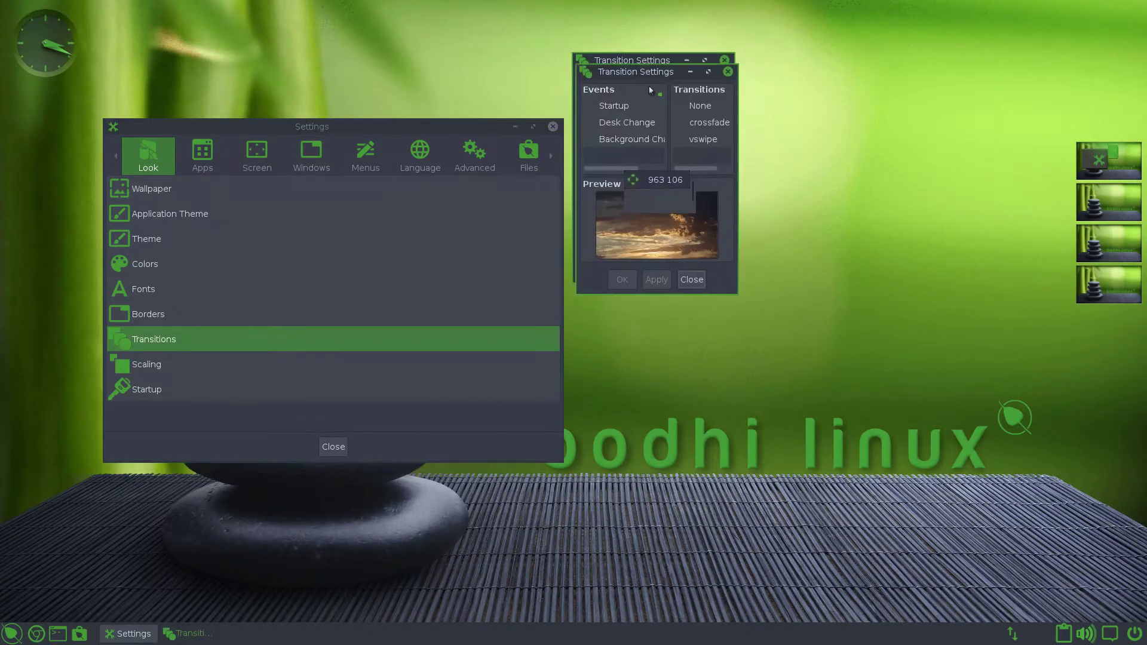
{"action": "left_click", "coordinate": [139, 632]}
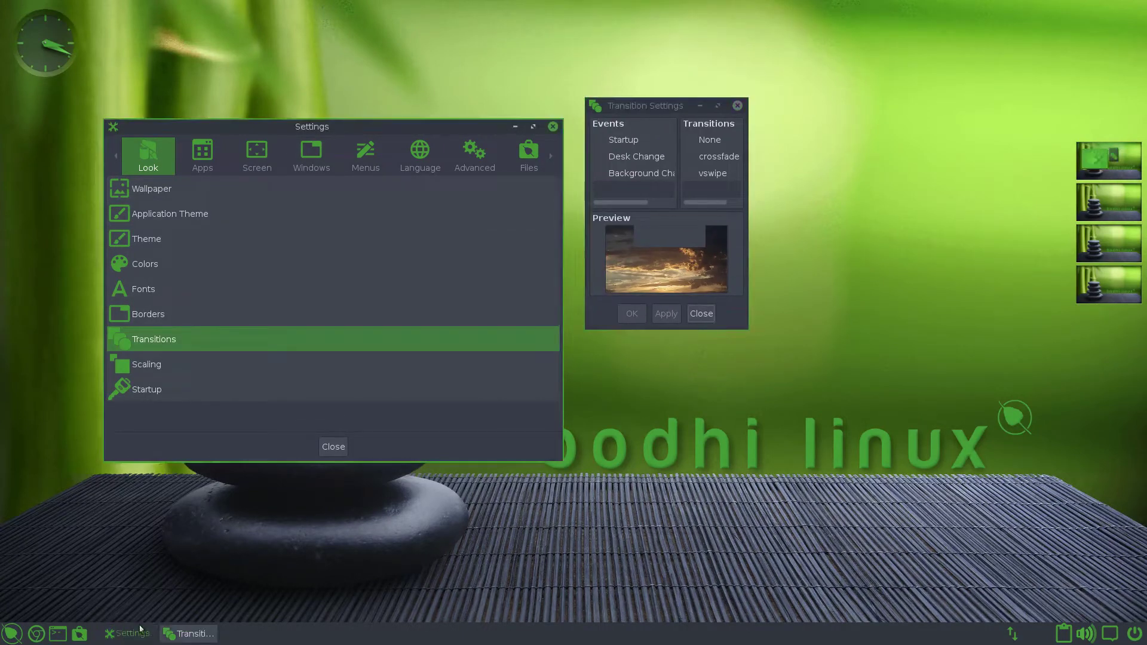
{"action": "left_click", "coordinate": [139, 629]}
{"action": "left_click", "coordinate": [140, 629]}
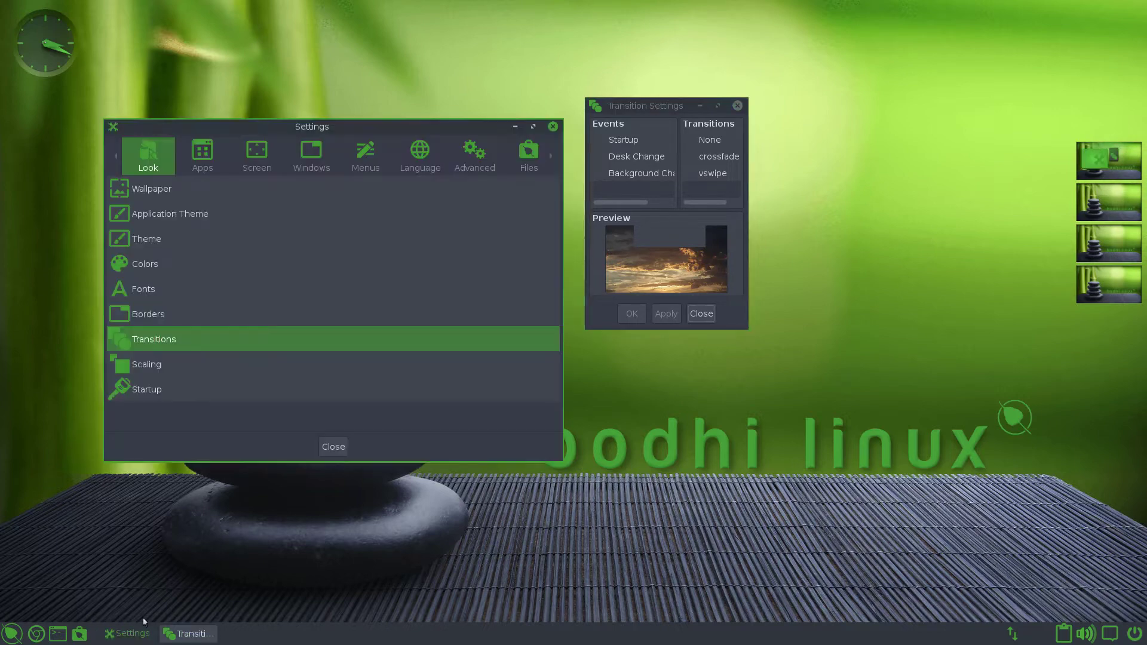
{"action": "left_click", "coordinate": [532, 127]}
{"action": "left_click", "coordinate": [1116, 8]}
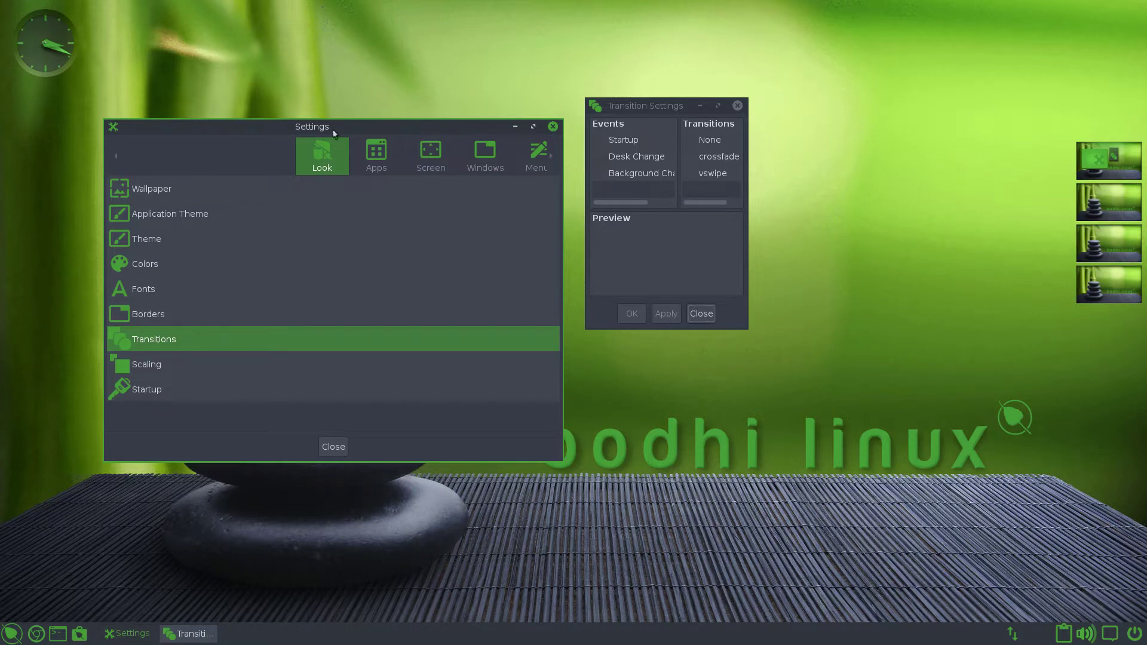
- Nudge the Settings window right and roll it up and down twice by its title bar
{"action": "left_click_drag", "start_coordinate": [367, 124], "coordinate": [377, 125]}
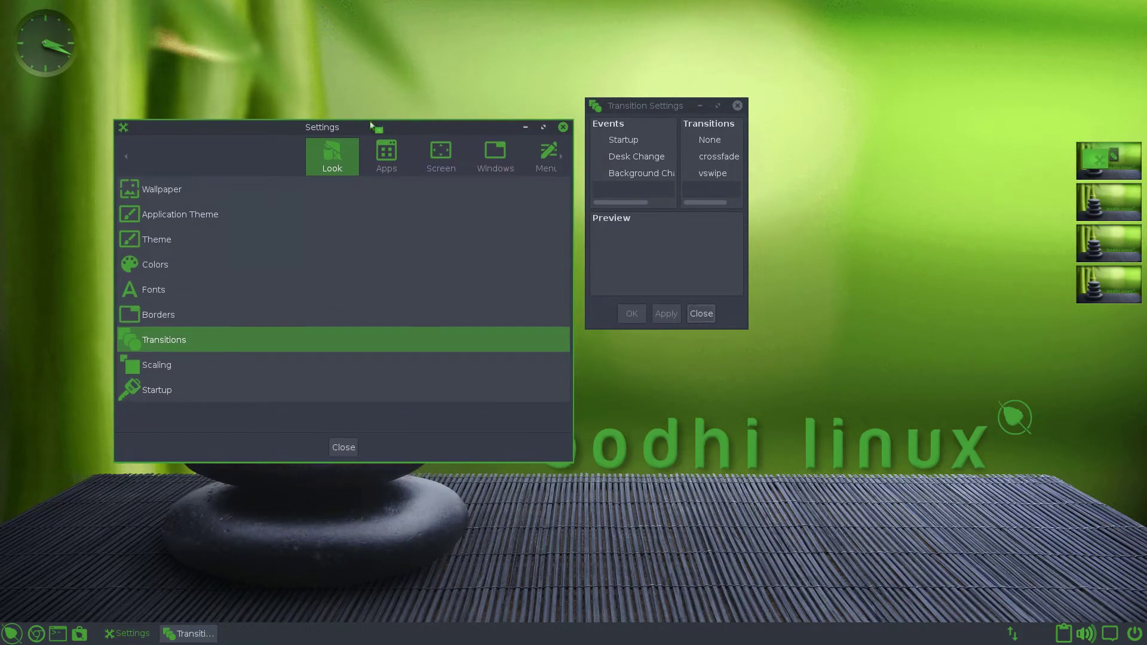
{"action": "double_click", "coordinate": [372, 131]}
{"action": "double_click", "coordinate": [372, 132]}
{"action": "double_click", "coordinate": [373, 133]}
{"action": "double_click", "coordinate": [372, 133]}
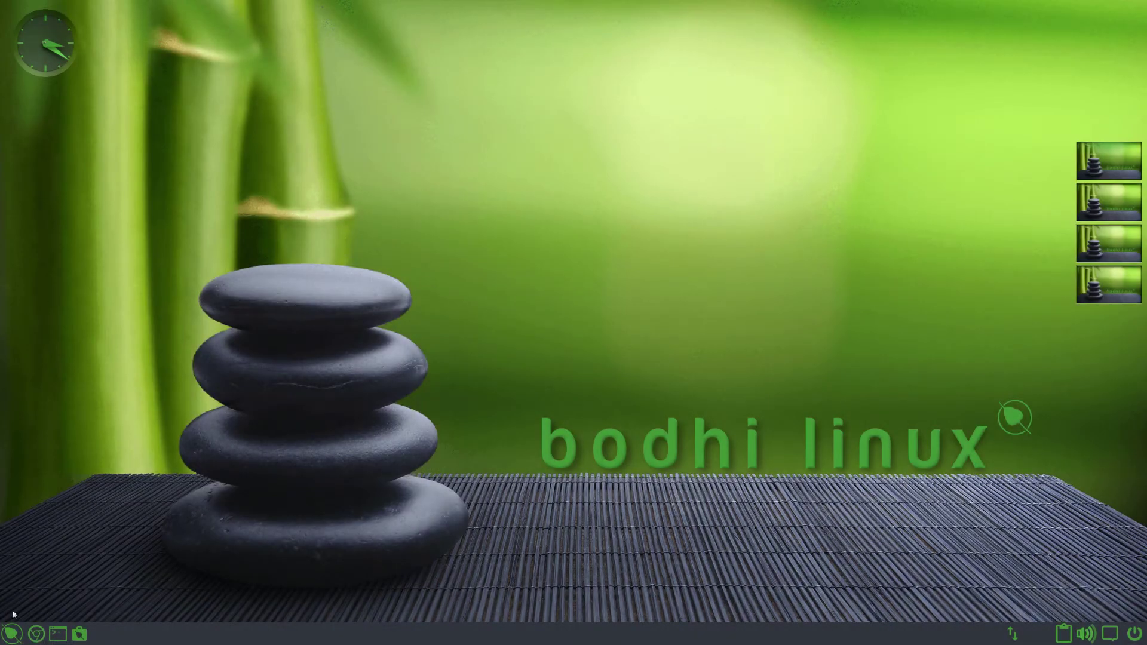
- Dismiss the desktop and start menus, then launch Chromium and maximize it
{"action": "left_click", "coordinate": [380, 295]}
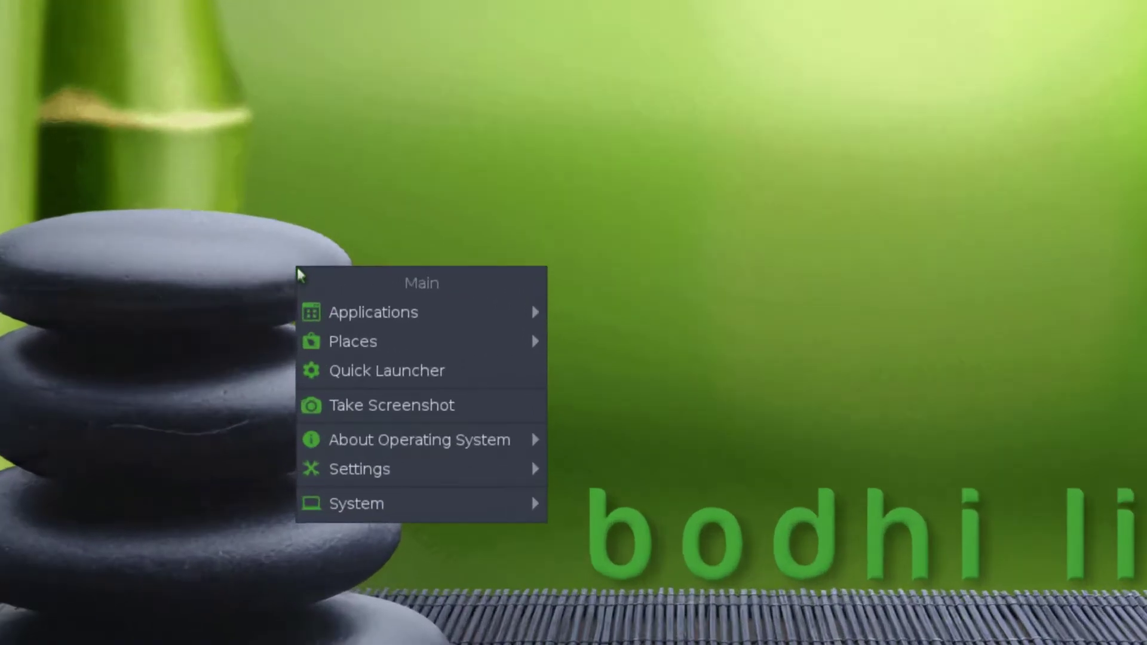
{"action": "mouse_move", "coordinate": [389, 430]}
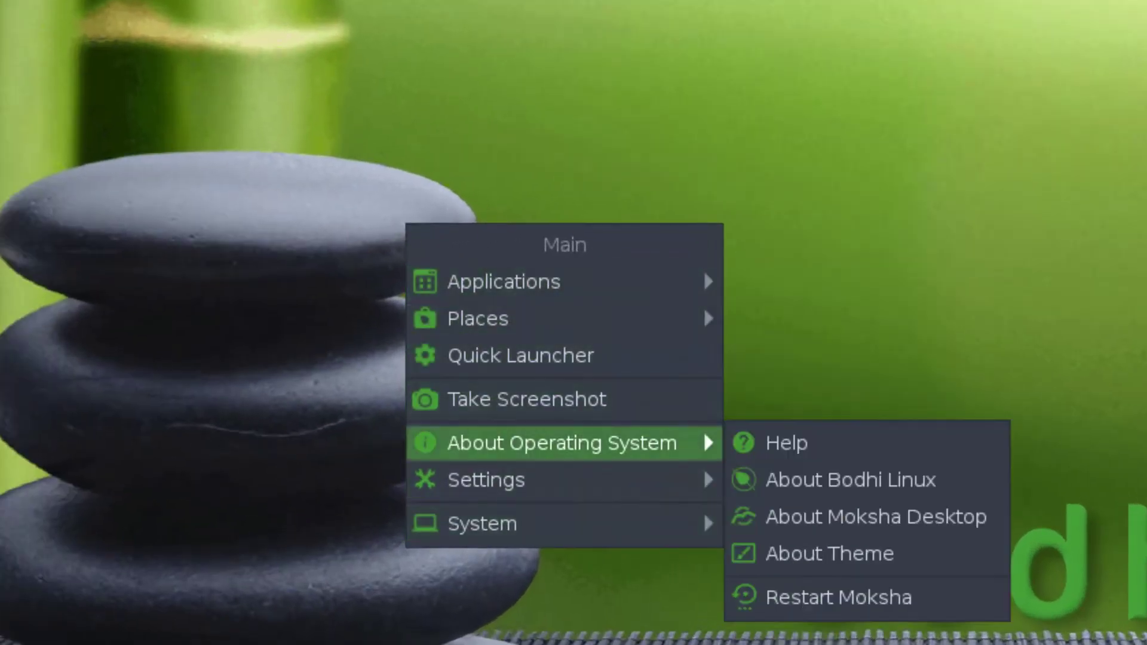
{"action": "key", "text": "Escape"}
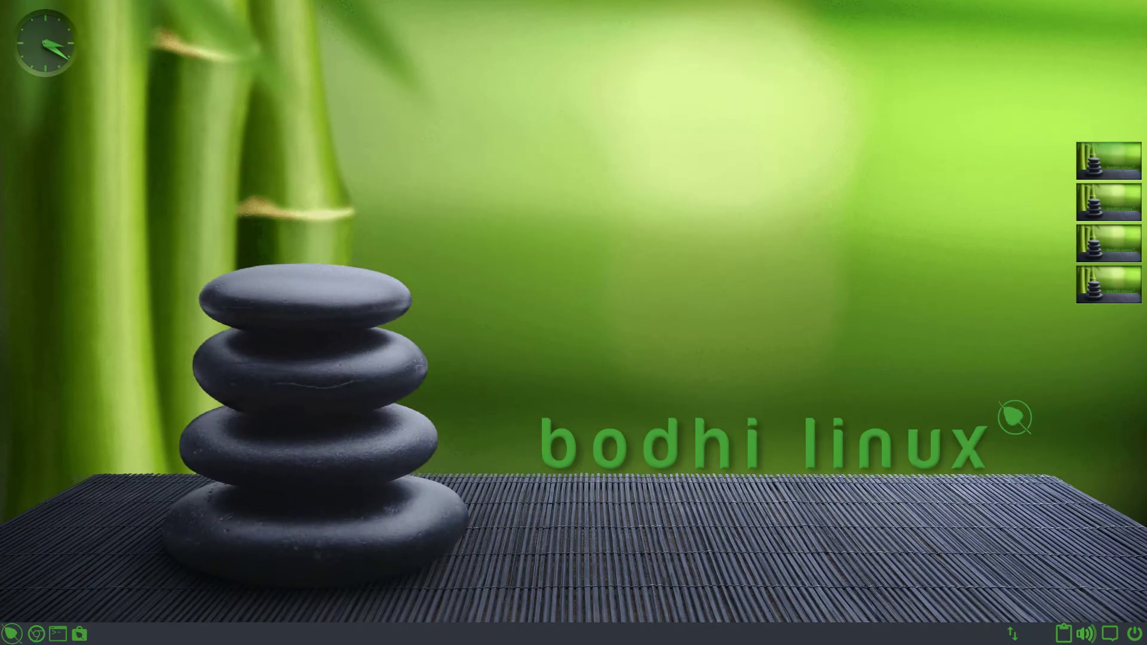
{"action": "left_click", "coordinate": [12, 633]}
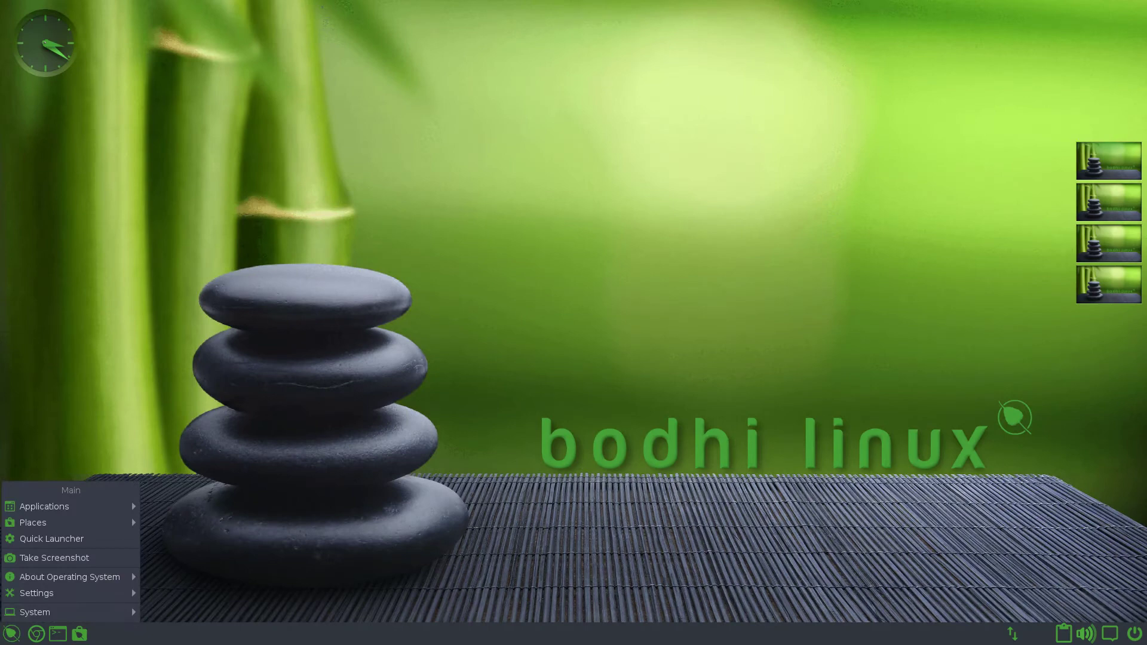
{"action": "left_click", "coordinate": [12, 634]}
{"action": "left_click", "coordinate": [37, 635]}
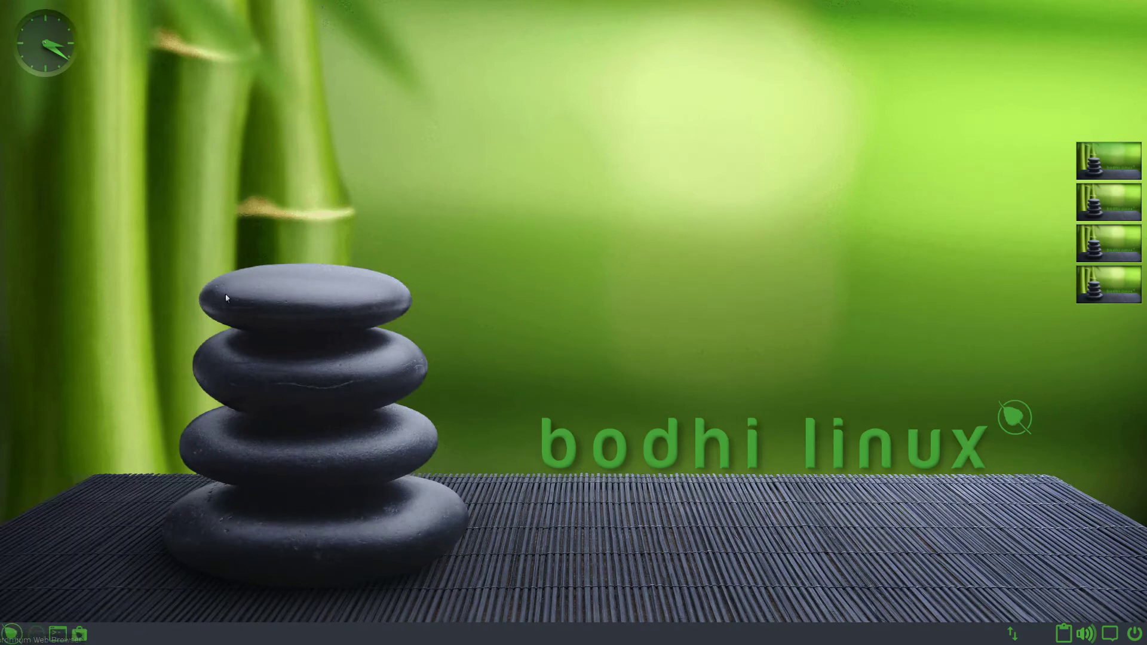
{"action": "double_click", "coordinate": [538, 19]}
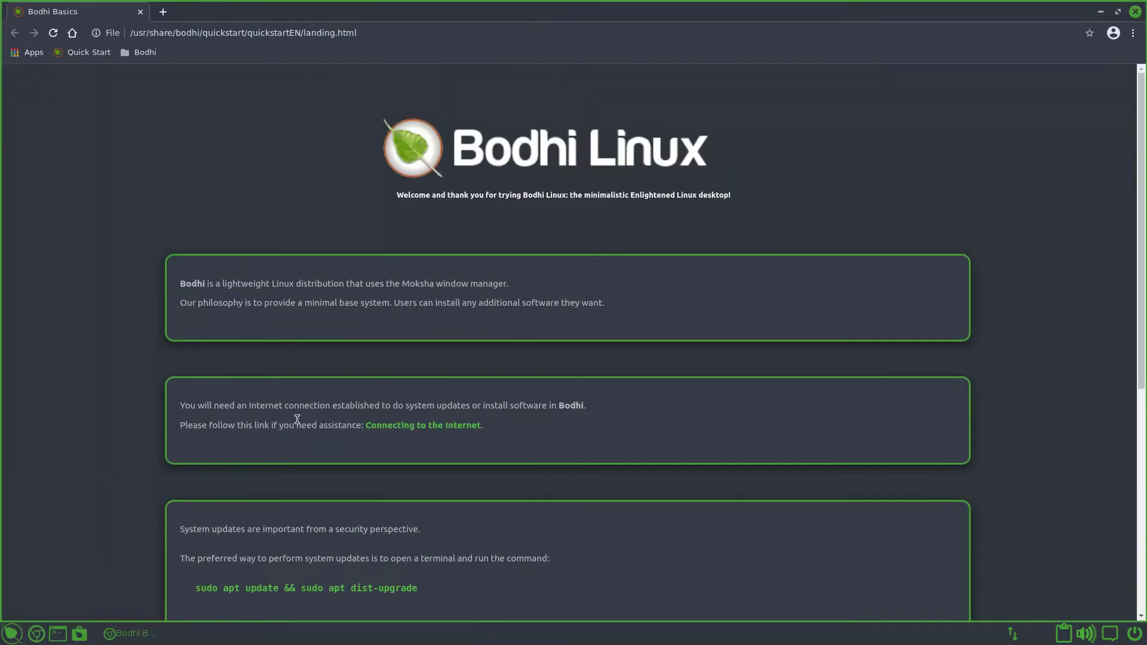
- Navigate the start menu through Applications > Sound & Video to PulseAudio Volume Control
{"action": "left_click", "coordinate": [12, 633]}
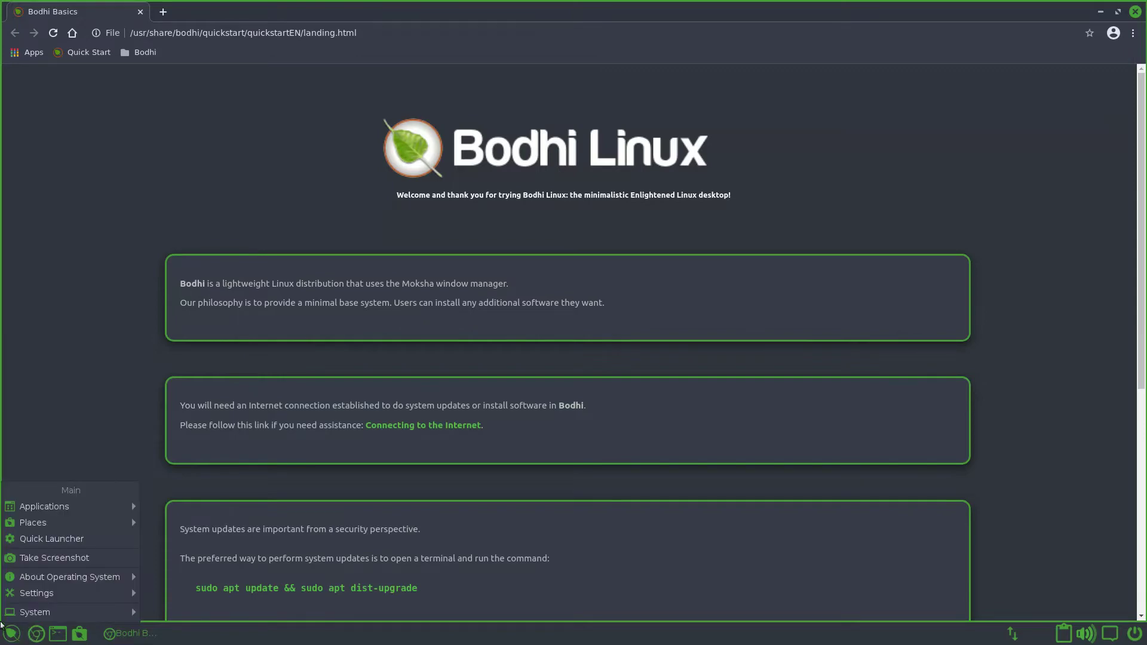
{"action": "mouse_move", "coordinate": [120, 506]}
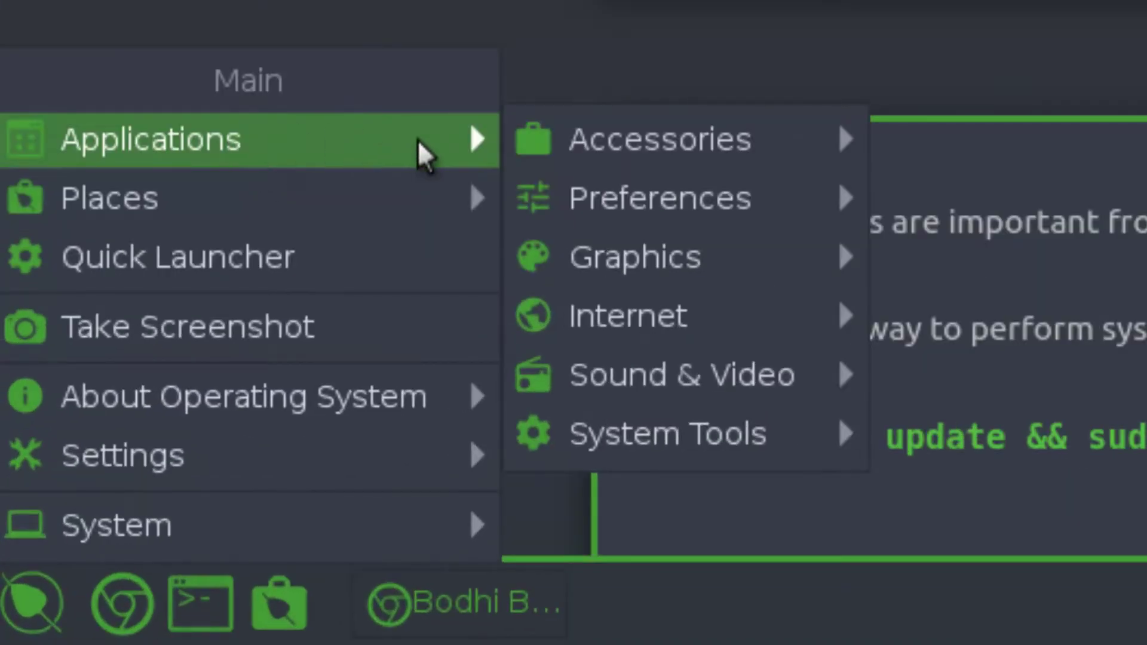
{"action": "mouse_move", "coordinate": [512, 145]}
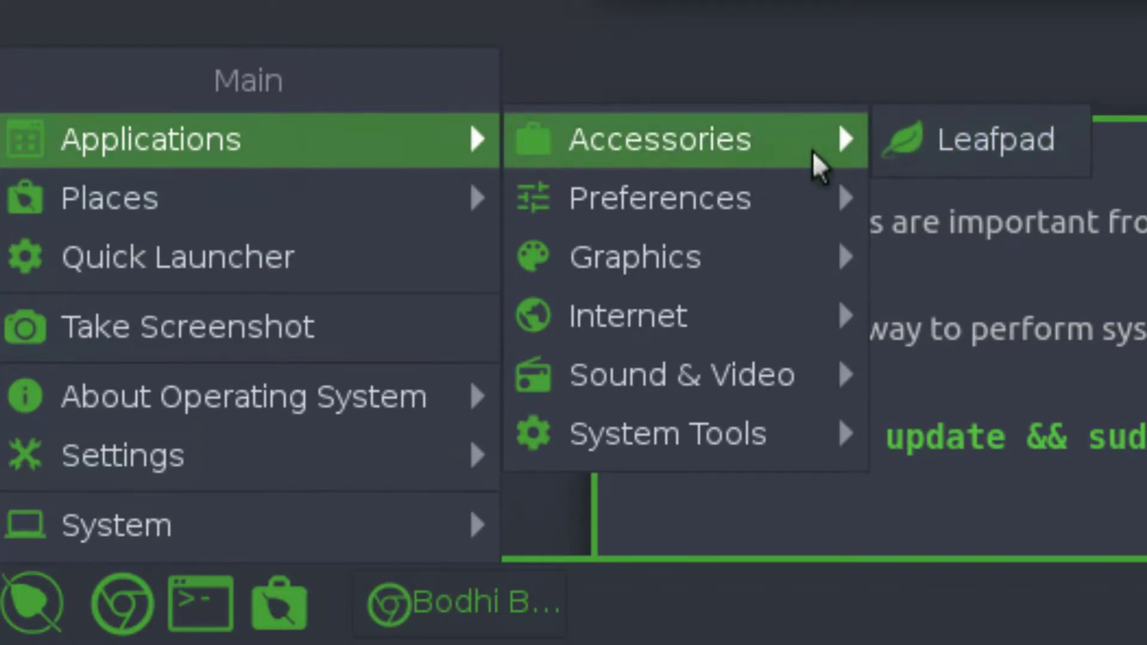
{"action": "mouse_move", "coordinate": [590, 203]}
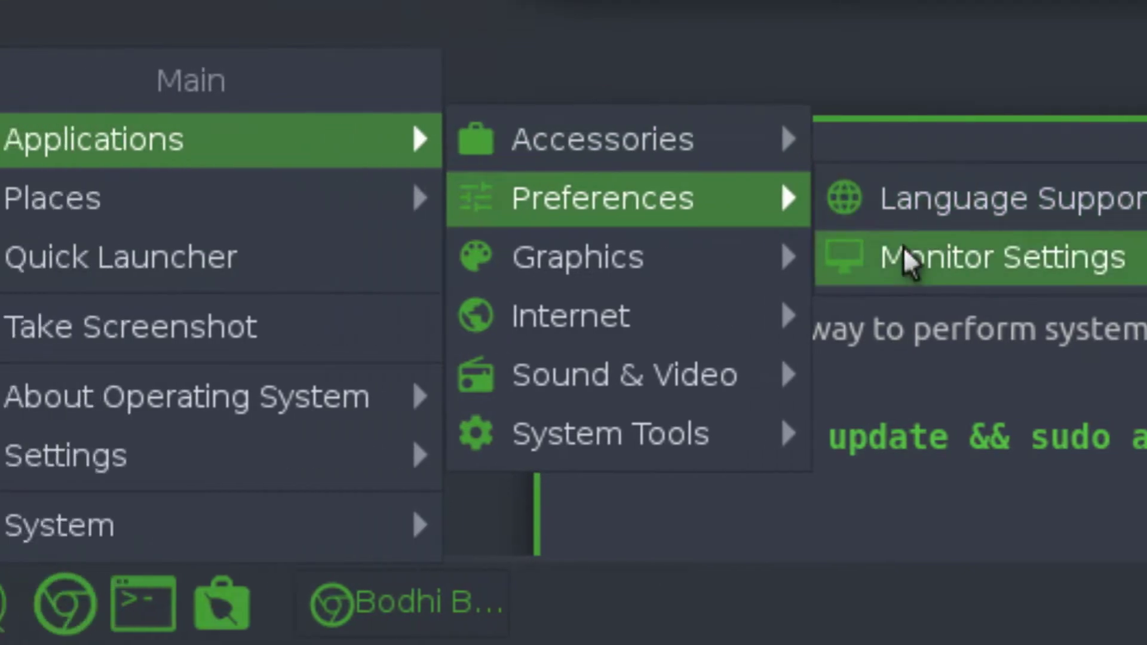
{"action": "mouse_move", "coordinate": [684, 272]}
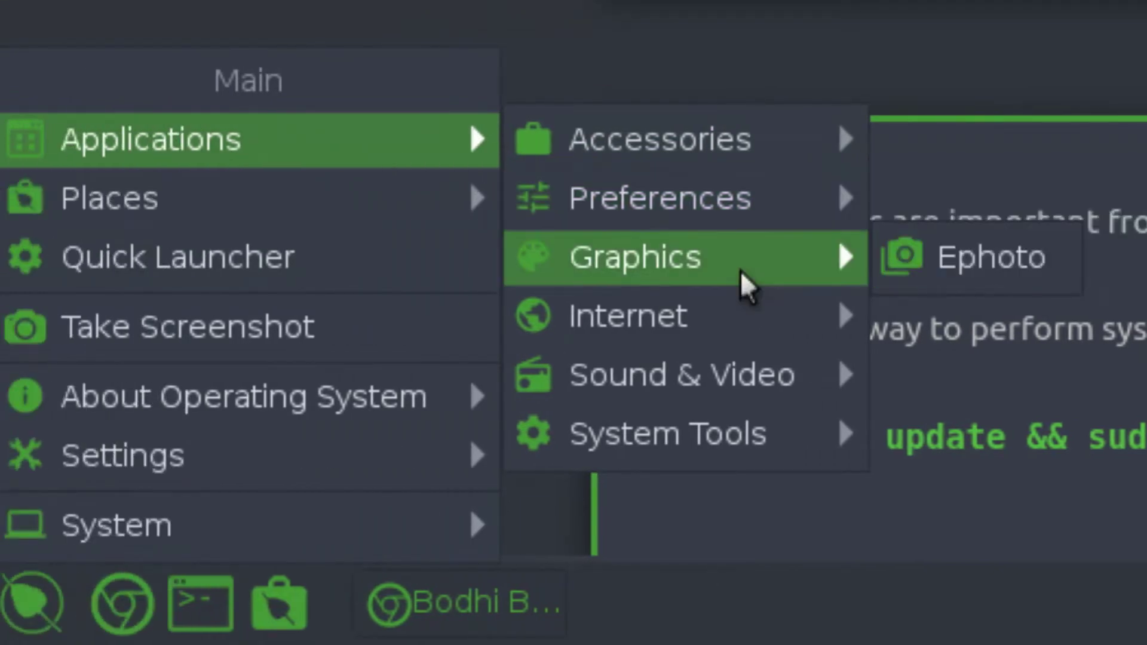
{"action": "mouse_move", "coordinate": [786, 332]}
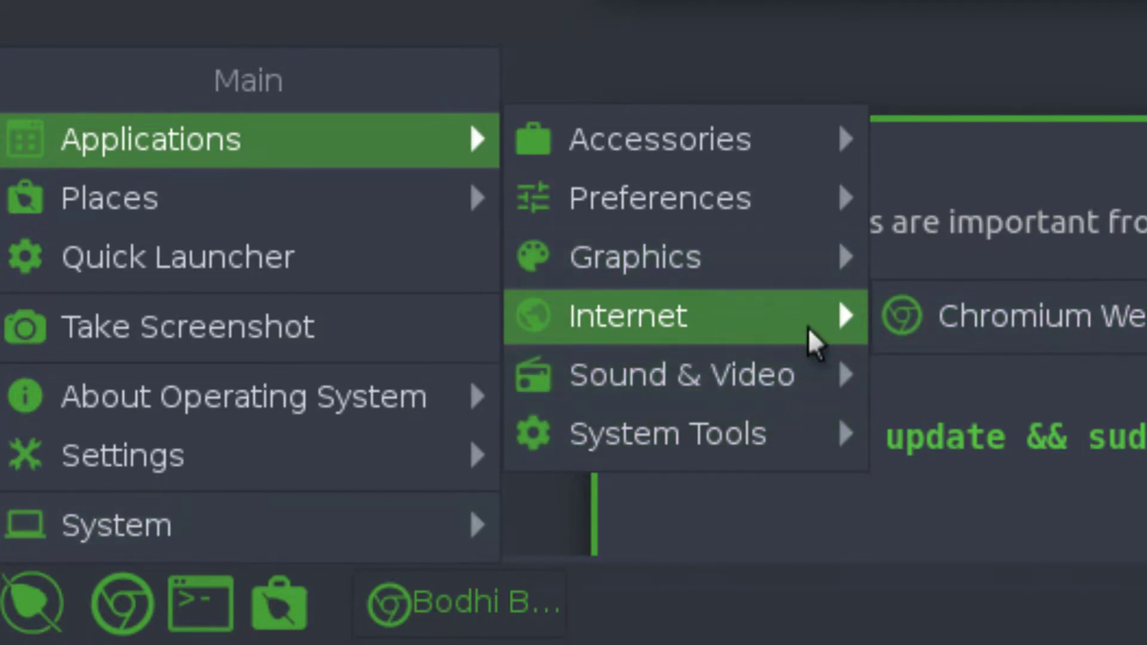
{"action": "mouse_move", "coordinate": [821, 397]}
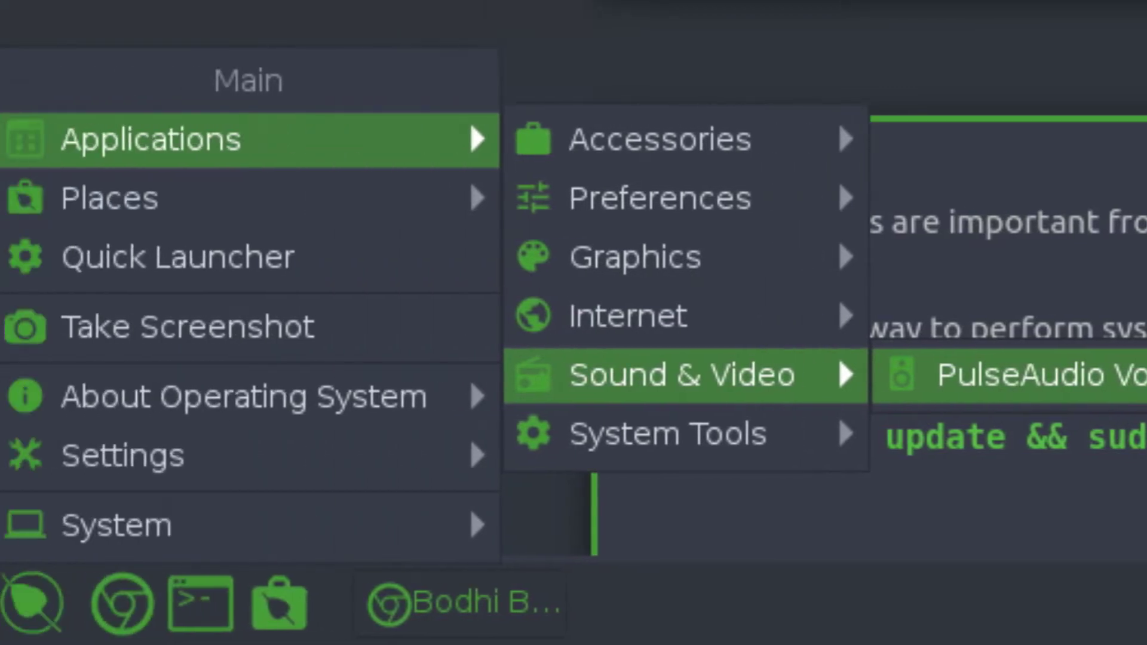
- Launch PulseAudio Volume Control, widen it, and view the Recording then Playback tabs
{"action": "left_click", "coordinate": [1016, 374]}
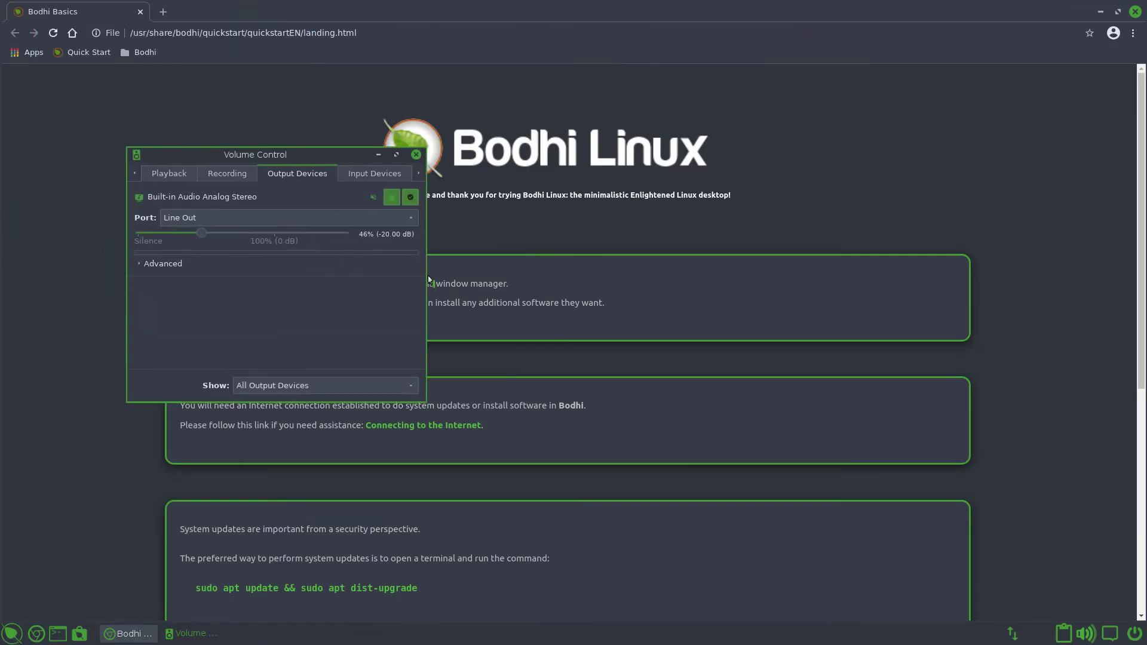
{"action": "left_click_drag", "start_coordinate": [428, 279], "coordinate": [780, 279]}
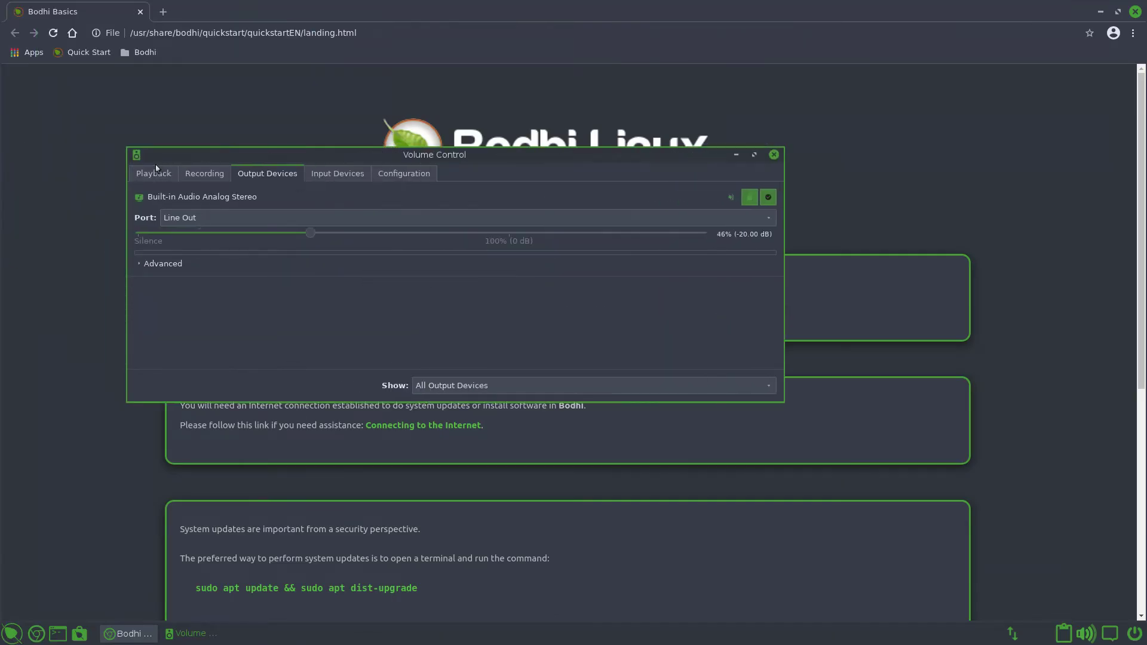
{"action": "left_click", "coordinate": [199, 172]}
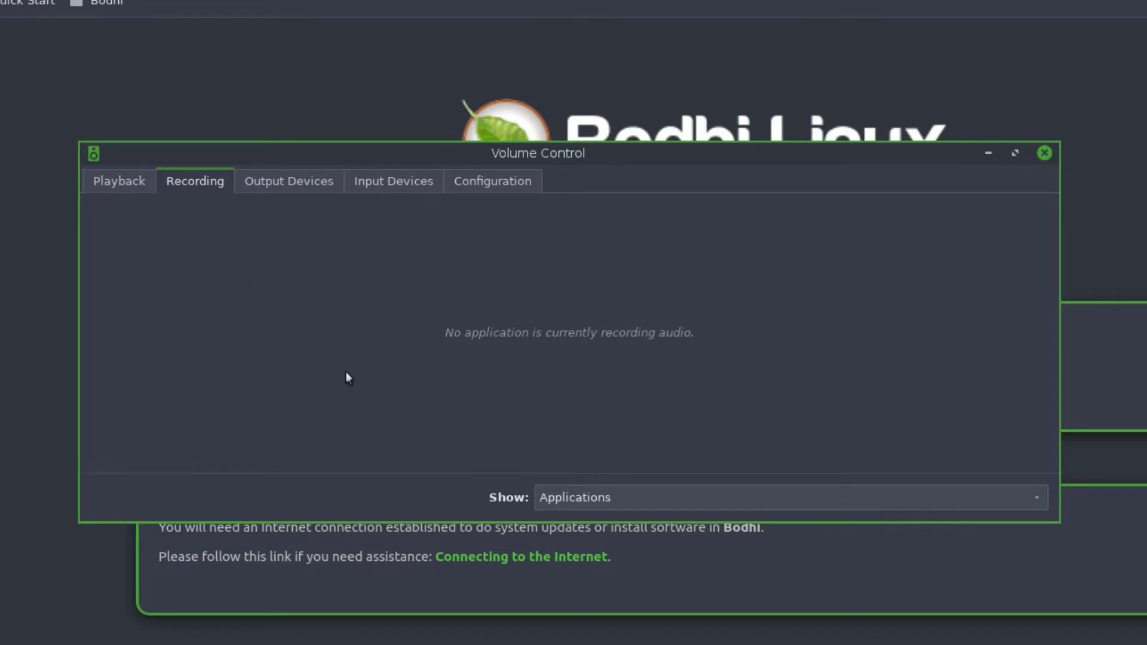
{"action": "left_click", "coordinate": [119, 181]}
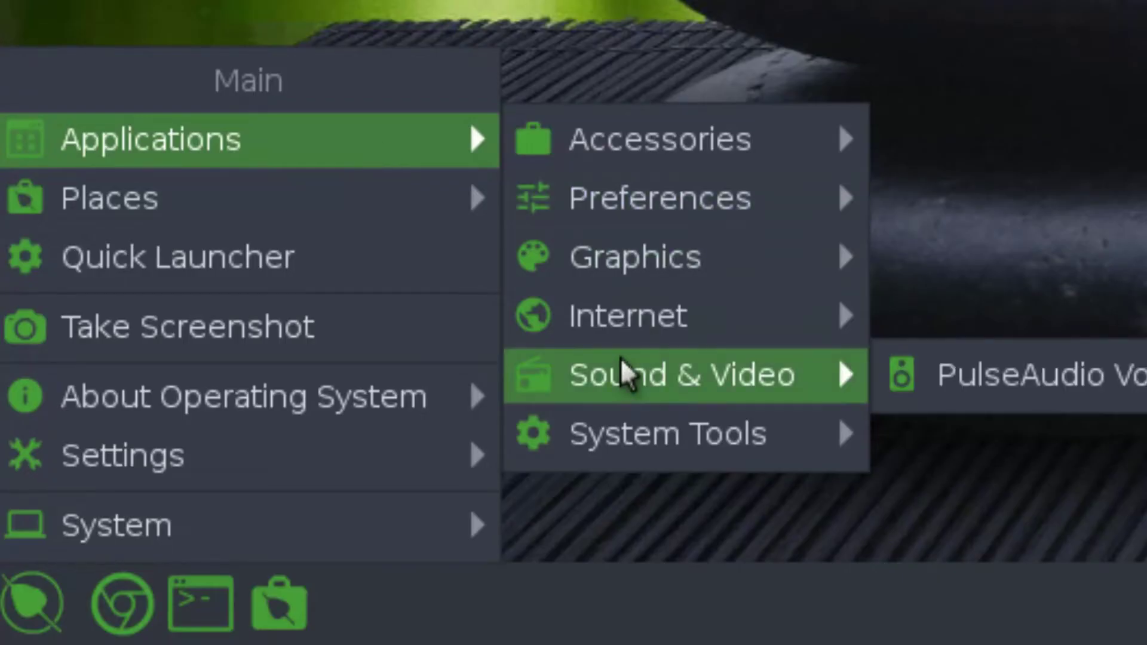
- Open Bulk Rename, cancel its file chooser, then launch Thunar on the bodhi home folder
{"action": "mouse_move", "coordinate": [657, 445]}
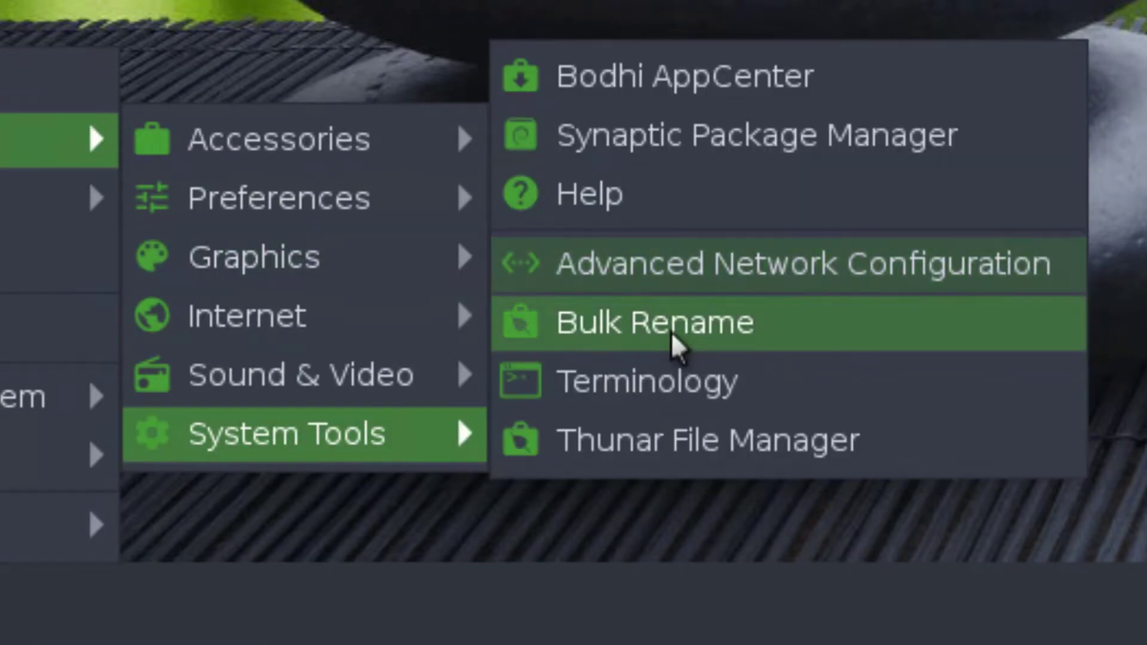
{"action": "left_click", "coordinate": [744, 335]}
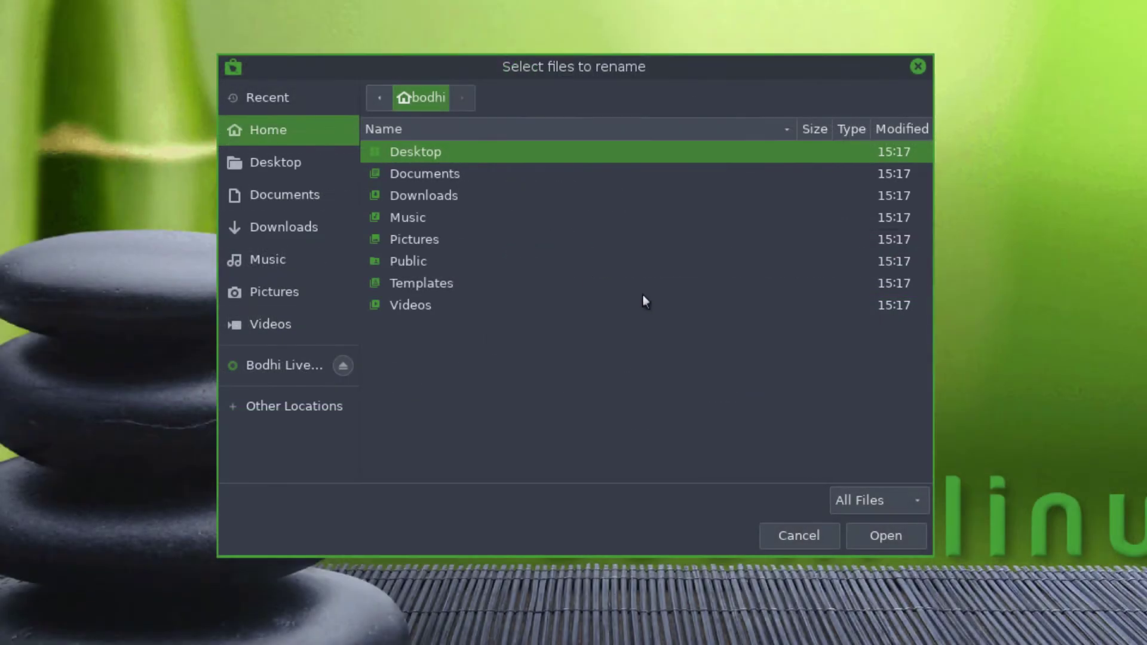
{"action": "left_click", "coordinate": [779, 530]}
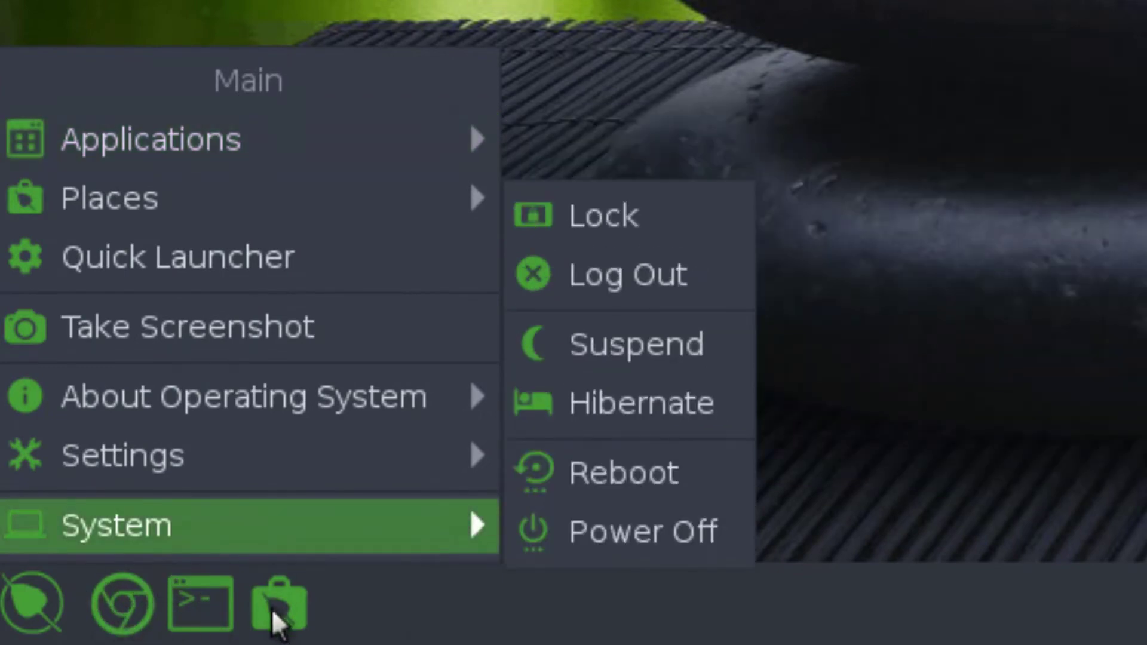
{"action": "left_click", "coordinate": [301, 610]}
{"action": "left_click", "coordinate": [298, 602]}
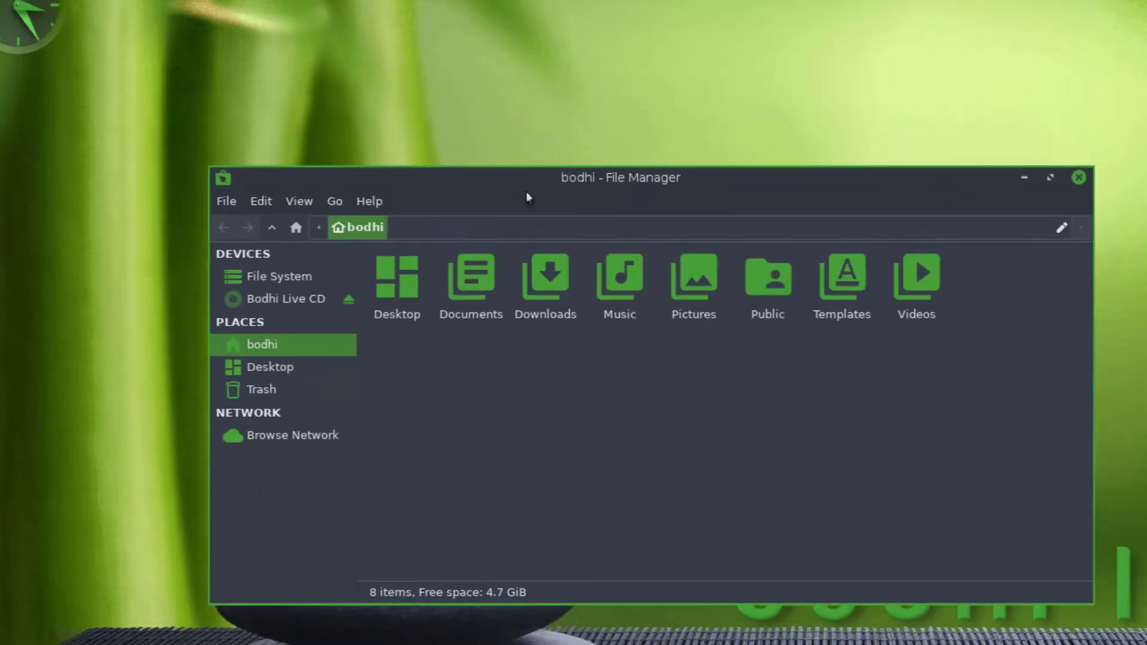
- Move the Thunar window further into the desktop and briefly show the main menu
{"action": "left_click_drag", "start_coordinate": [526, 194], "coordinate": [575, 156]}
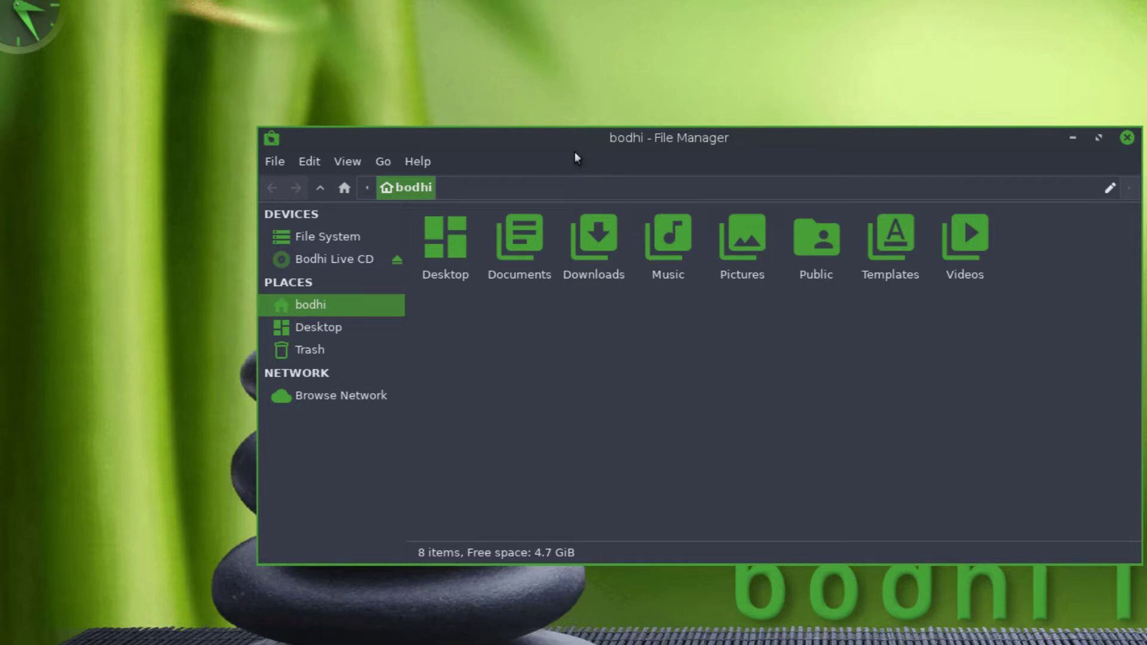
{"action": "left_click", "coordinate": [237, 227]}
{"action": "left_click", "coordinate": [158, 238]}
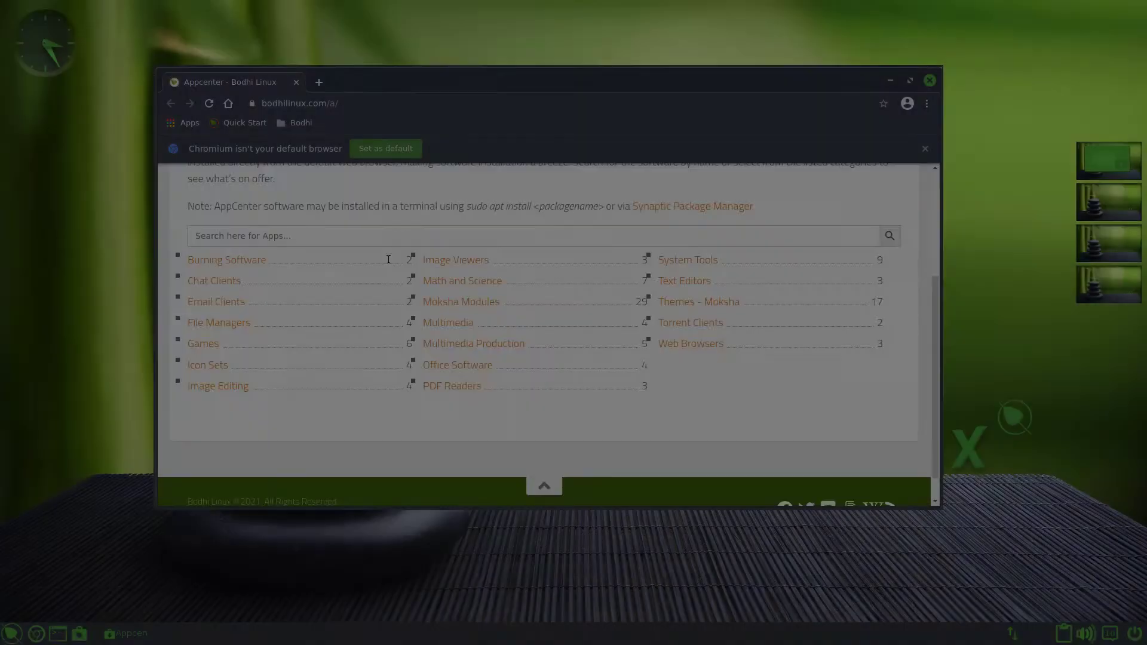
- Go back in the AppCenter and search for 'opera'
{"action": "key", "text": "alt+Left"}
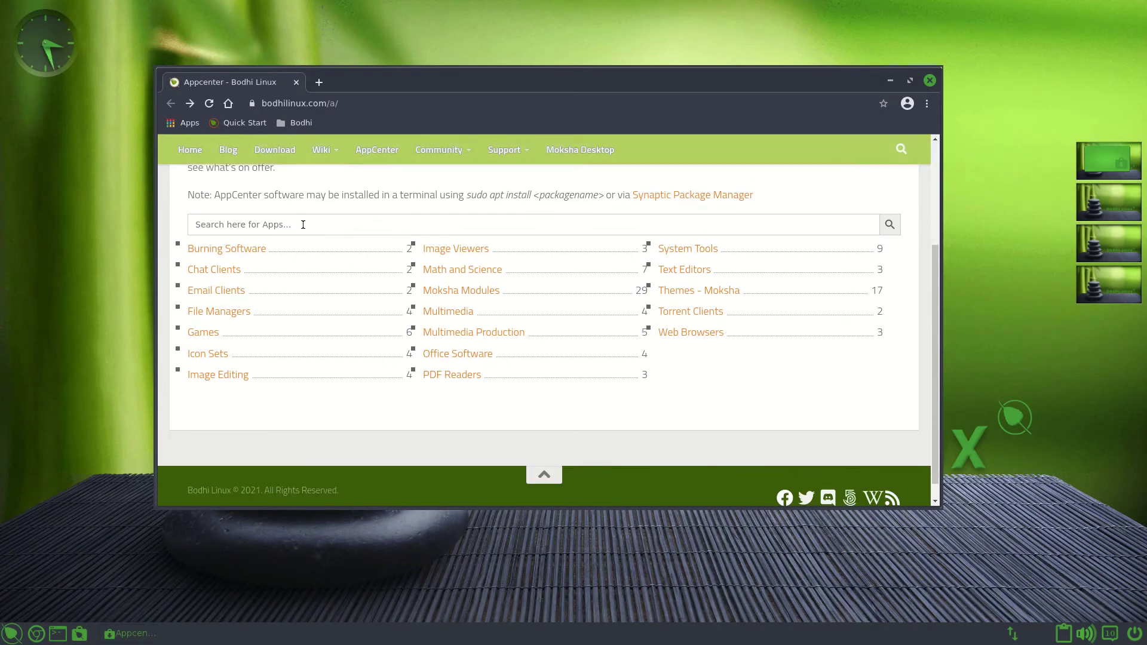
{"action": "type", "text": "opera"}
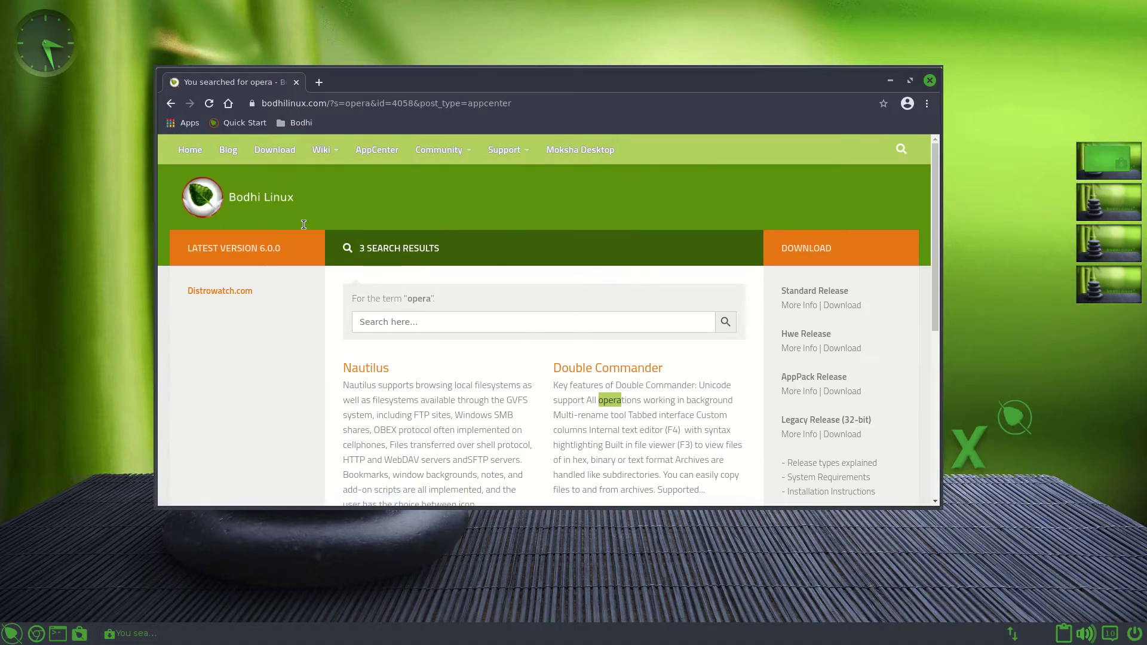
{"action": "scroll", "coordinate": [356, 275], "scroll_direction": "down", "scroll_amount": 4}
{"action": "scroll", "coordinate": [356, 274], "scroll_direction": "up", "scroll_amount": 3}
{"action": "left_click_drag", "start_coordinate": [407, 224], "coordinate": [431, 223]}
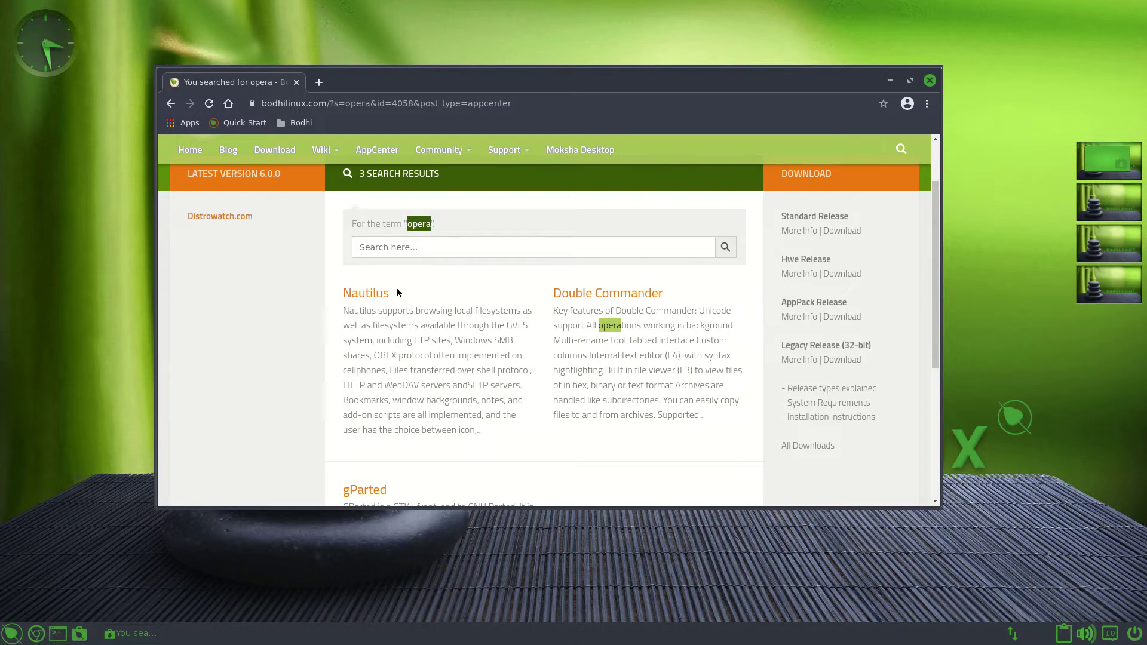
- Open the Nautilus result and request its installation from the app page
{"action": "left_click", "coordinate": [366, 294]}
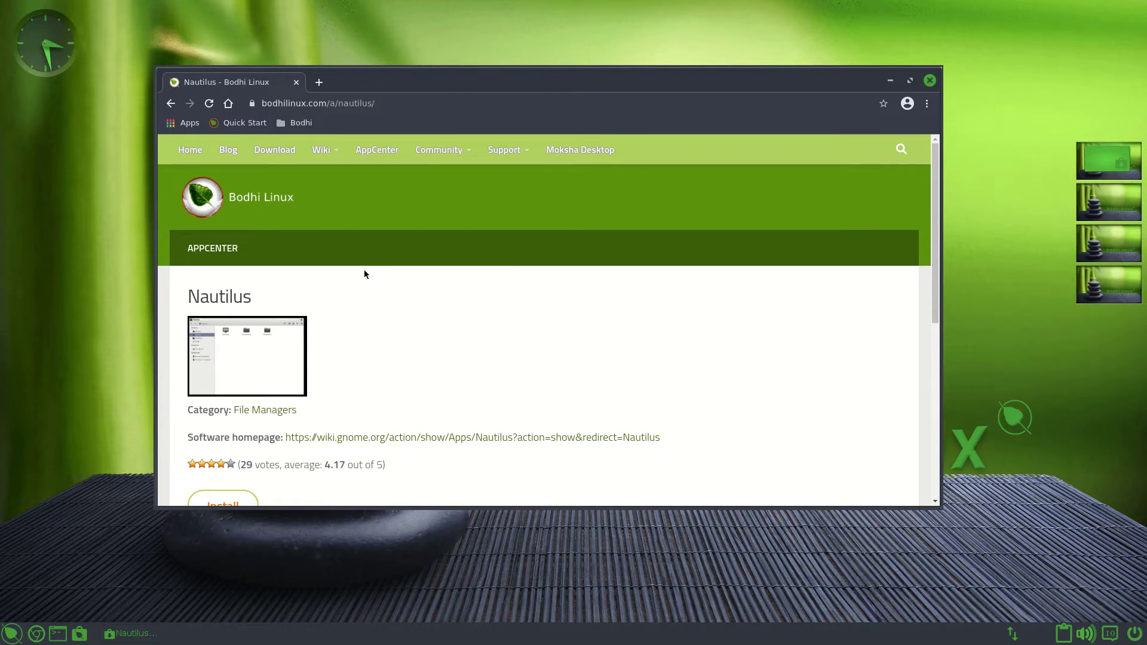
{"action": "scroll", "coordinate": [365, 275], "scroll_direction": "down", "scroll_amount": 3}
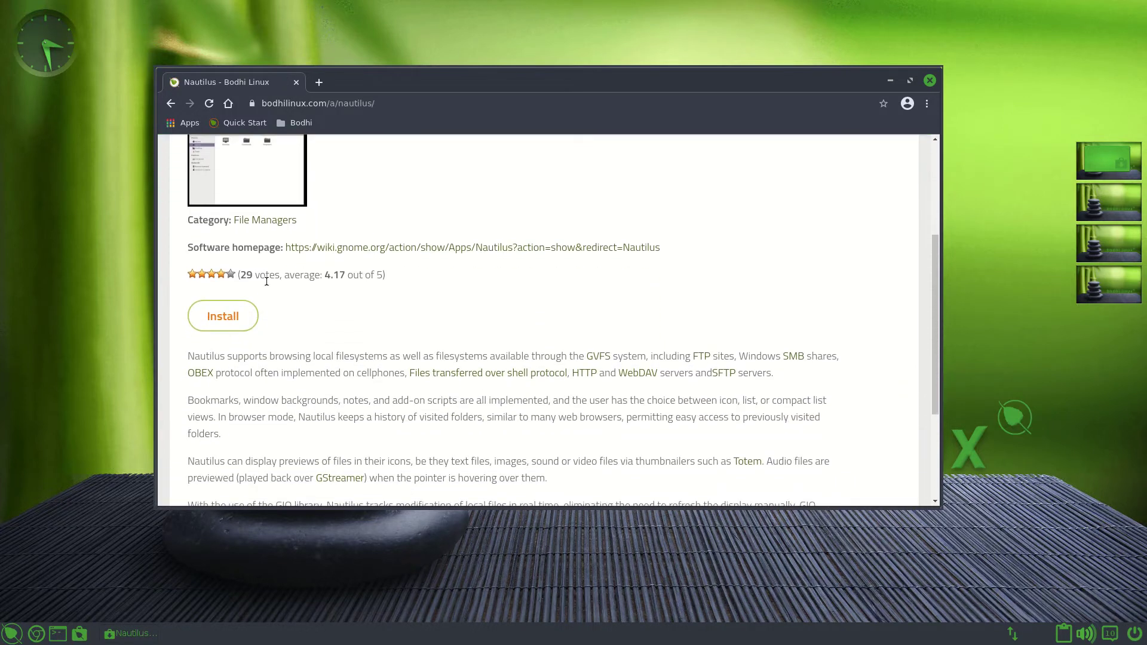
{"action": "left_click", "coordinate": [236, 323]}
{"action": "left_click", "coordinate": [239, 315]}
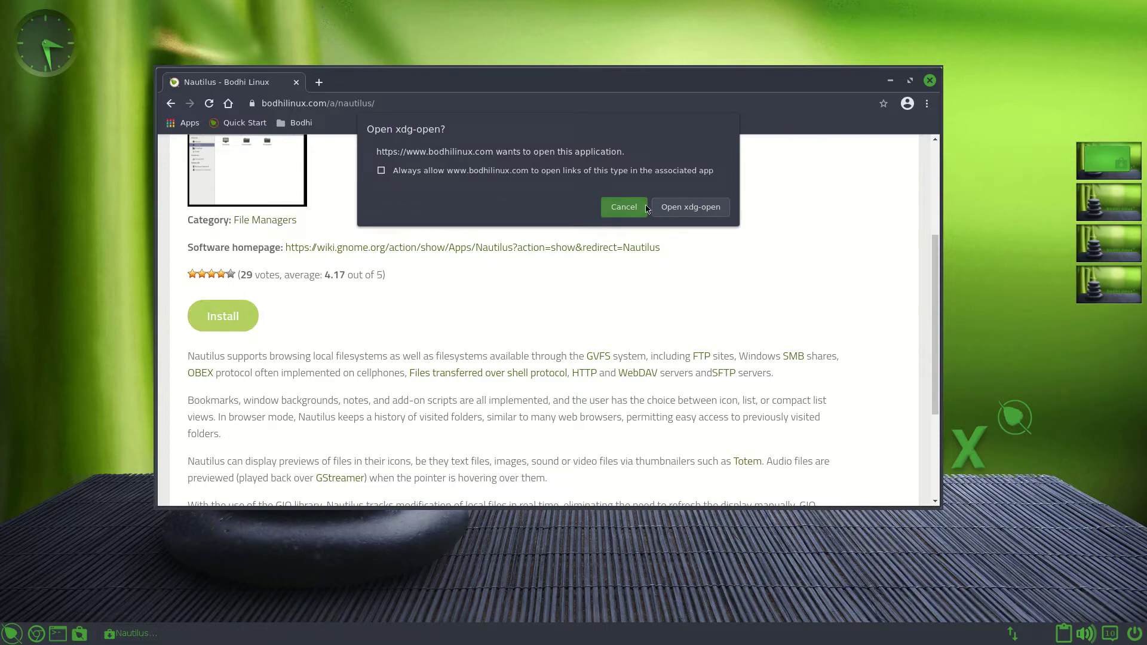
- Allow xdg-open, confirm in apturl, authenticate with the password, and close the finished install dialog
{"action": "left_click", "coordinate": [673, 208]}
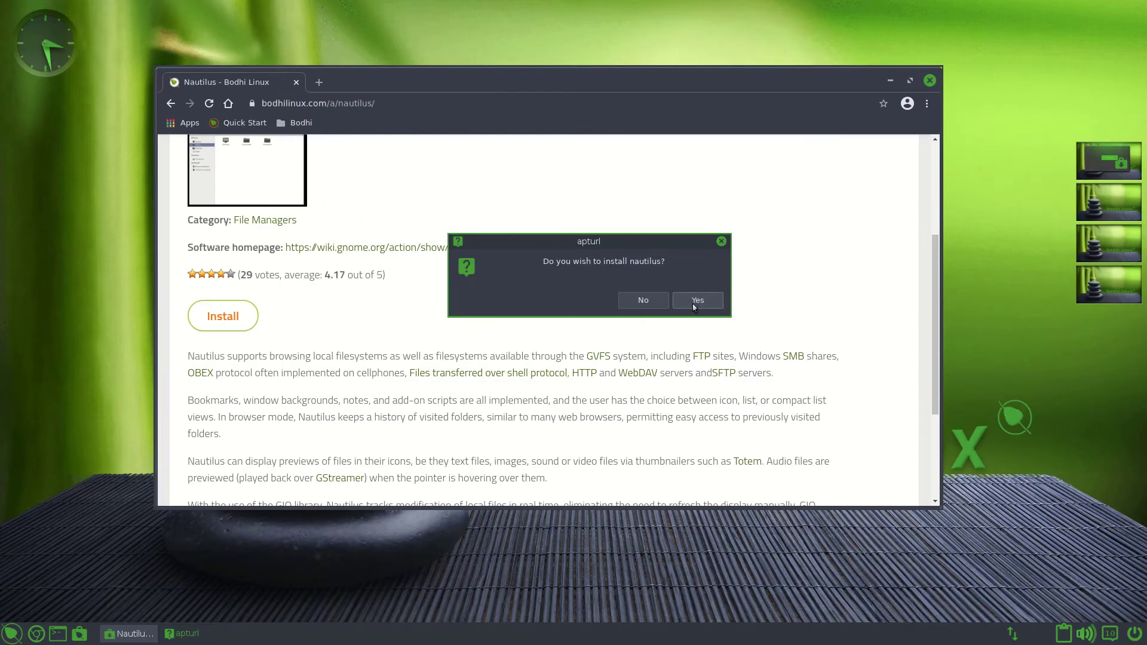
{"action": "key", "text": "Return"}
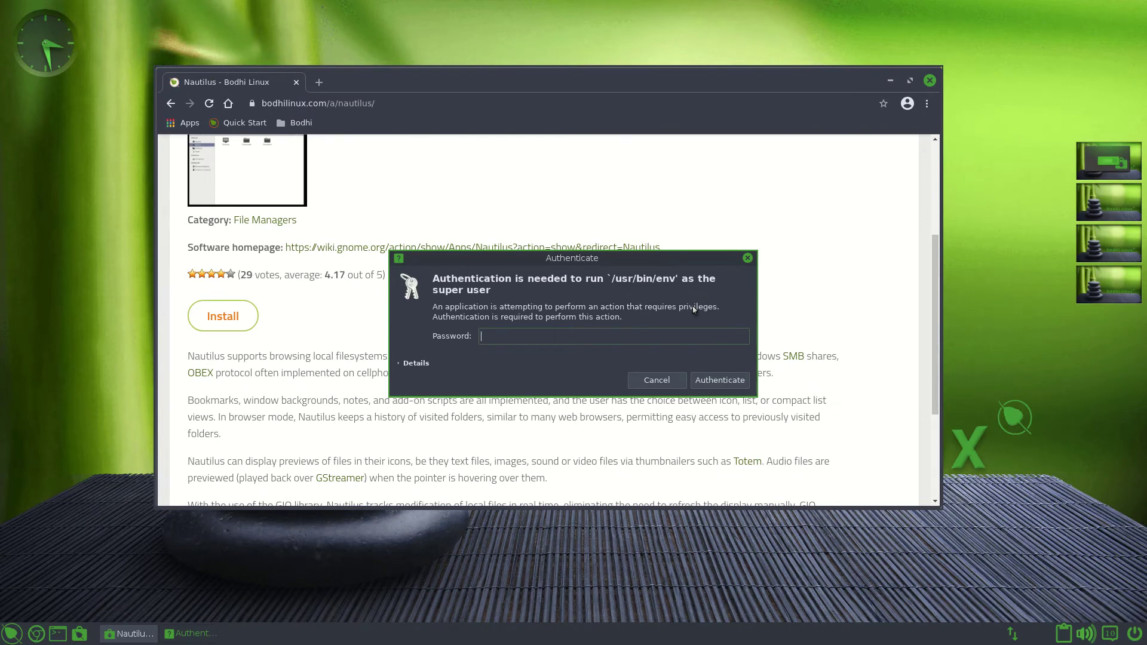
{"action": "type", "text": "**********"}
{"action": "key", "text": "Return"}
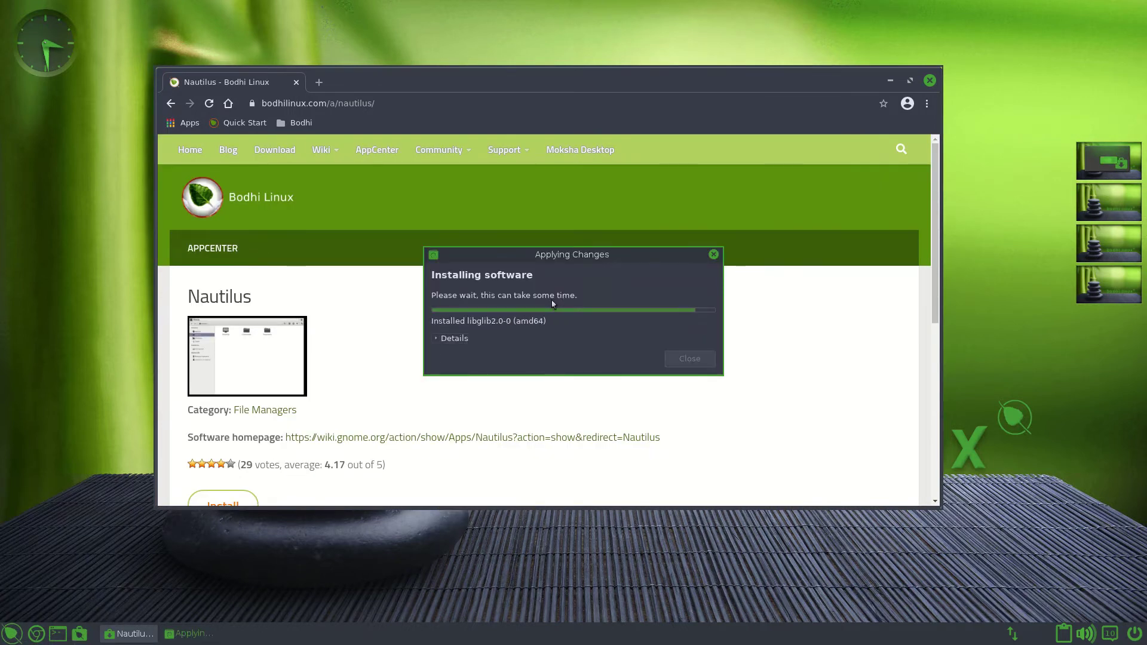
{"action": "left_click", "coordinate": [698, 344]}
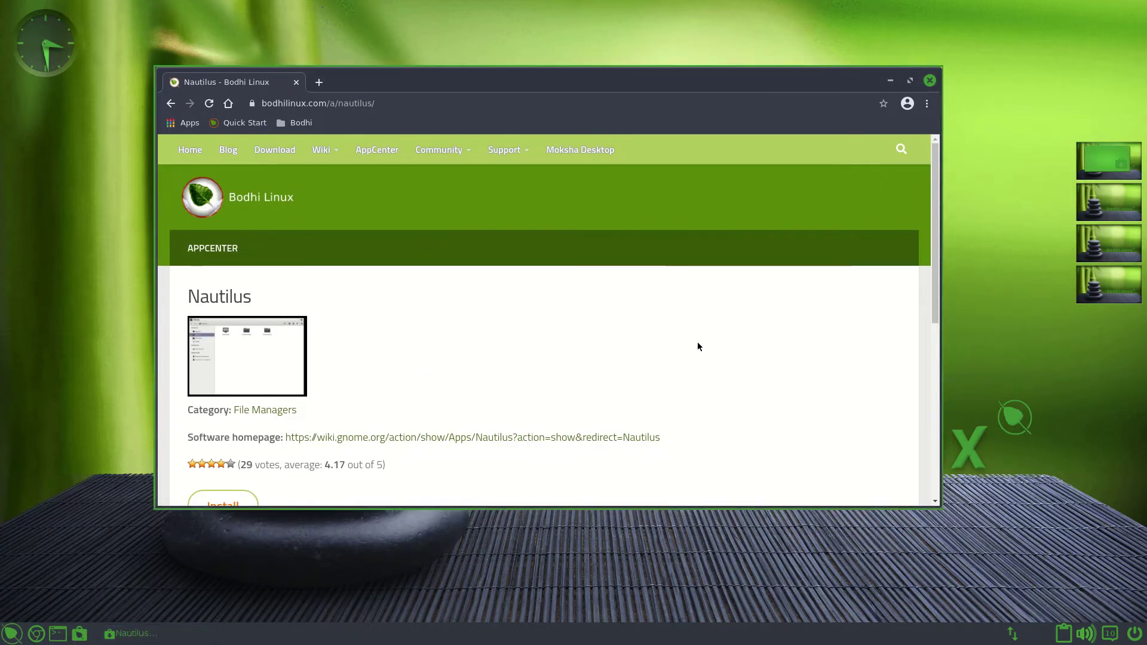
{"action": "left_click", "coordinate": [12, 634]}
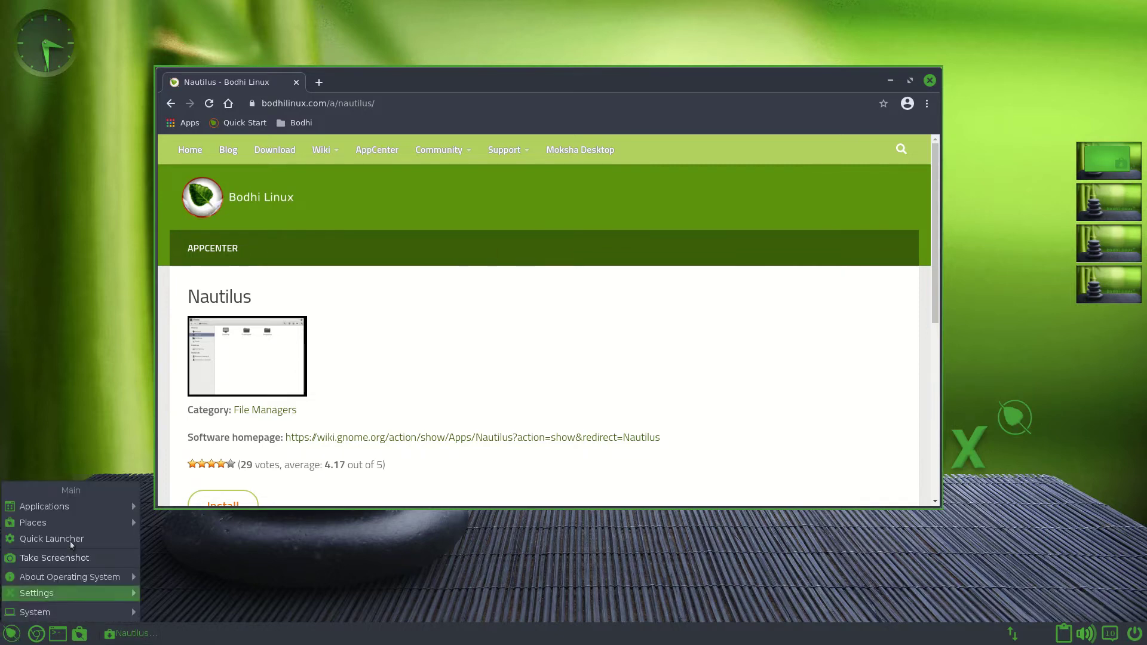
- Launch Files (Nautilus) from Applications > Accessories and move its window over the browser
{"action": "mouse_move", "coordinate": [72, 507]}
{"action": "mouse_move", "coordinate": [174, 585]}
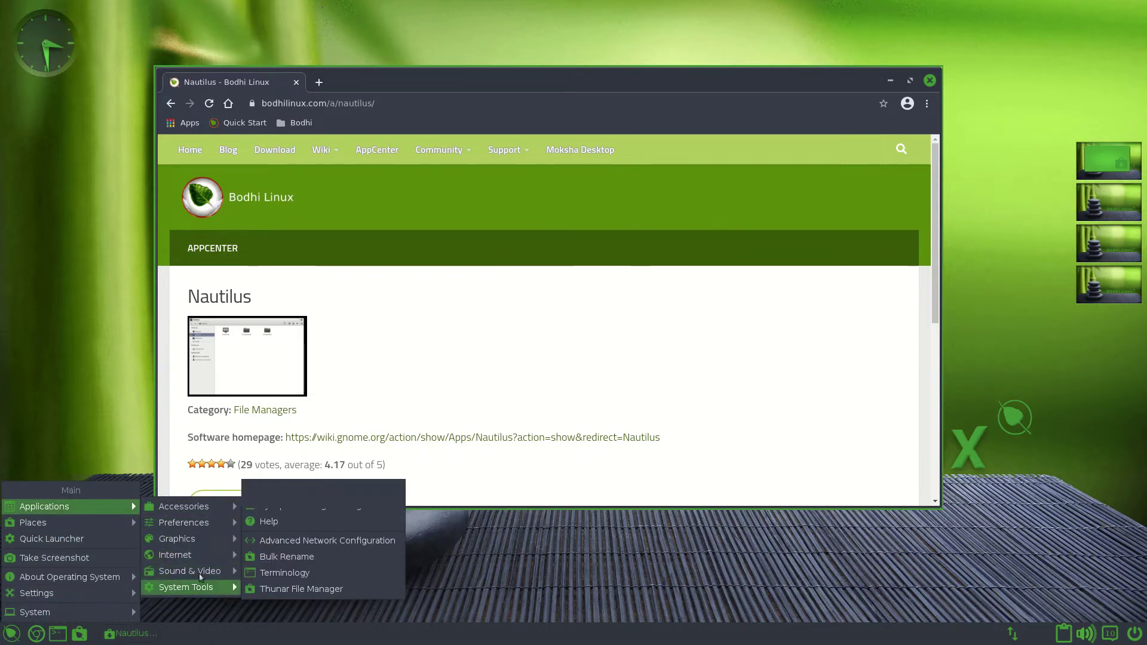
{"action": "mouse_move", "coordinate": [211, 526]}
{"action": "mouse_move", "coordinate": [180, 507]}
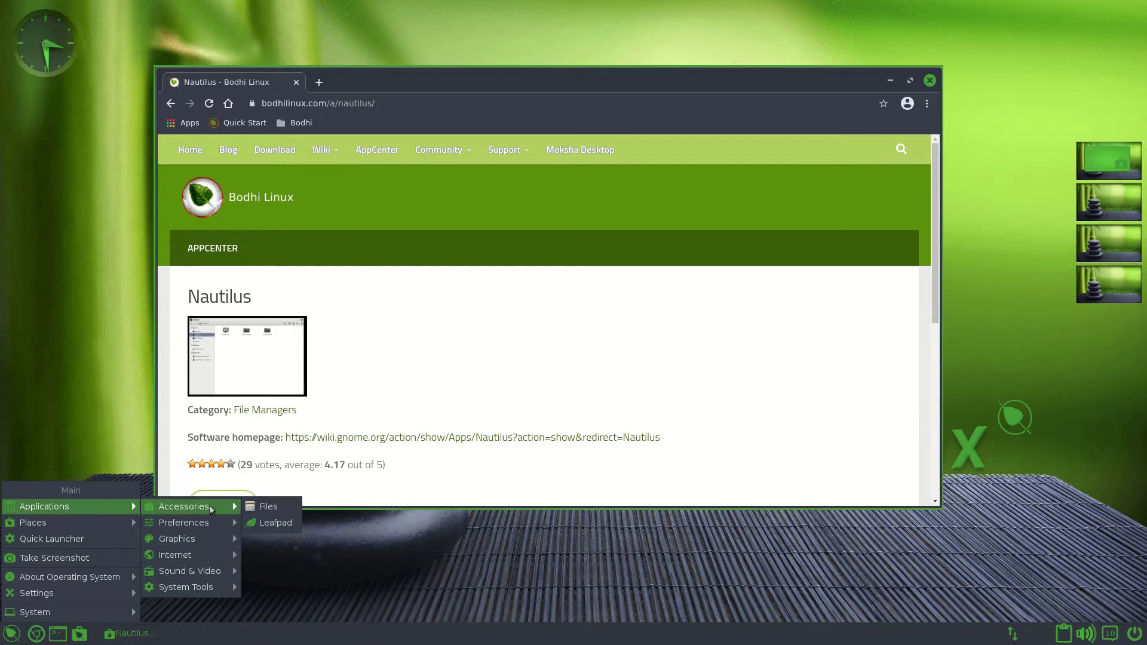
{"action": "left_click", "coordinate": [266, 507]}
{"action": "left_click_drag", "start_coordinate": [781, 277], "coordinate": [396, 181]}
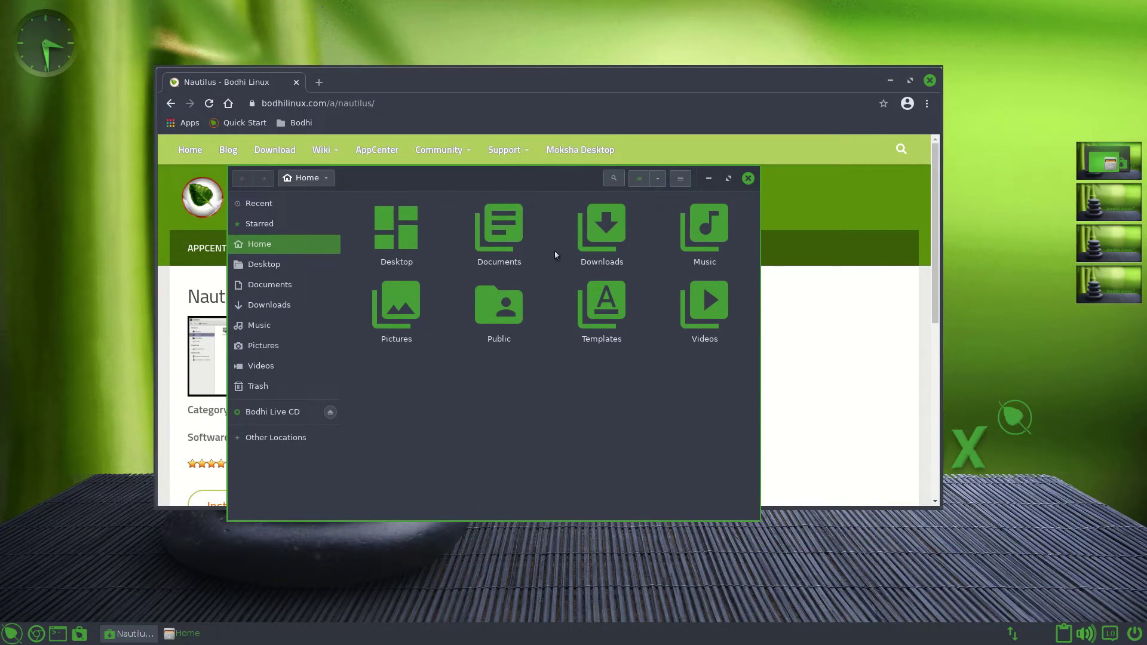
- Eject the Bodhi Live CD drive, tidy the windows, and close Nautilus
{"action": "left_click", "coordinate": [330, 411]}
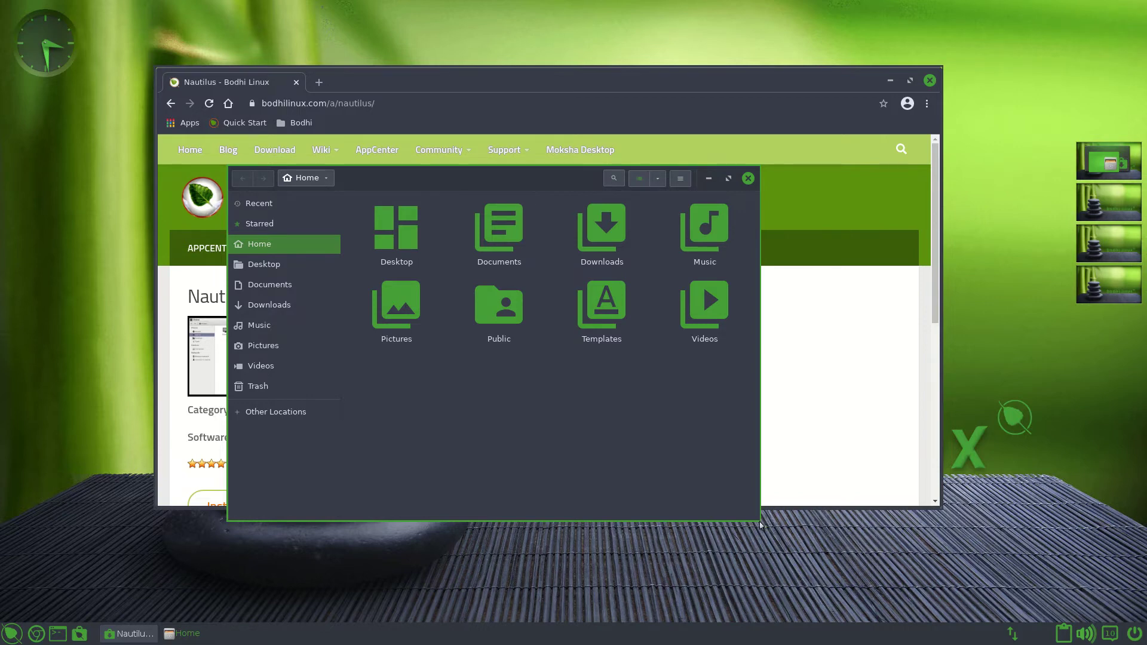
{"action": "mouse_move", "coordinate": [760, 525]}
{"action": "left_mouse_down"}
{"action": "mouse_move", "coordinate": [883, 583]}
{"action": "mouse_move", "coordinate": [937, 584]}
{"action": "mouse_move", "coordinate": [884, 584]}
{"action": "mouse_move", "coordinate": [740, 532]}
{"action": "mouse_move", "coordinate": [797, 526]}
{"action": "mouse_move", "coordinate": [758, 513]}
{"action": "left_mouse_up"}
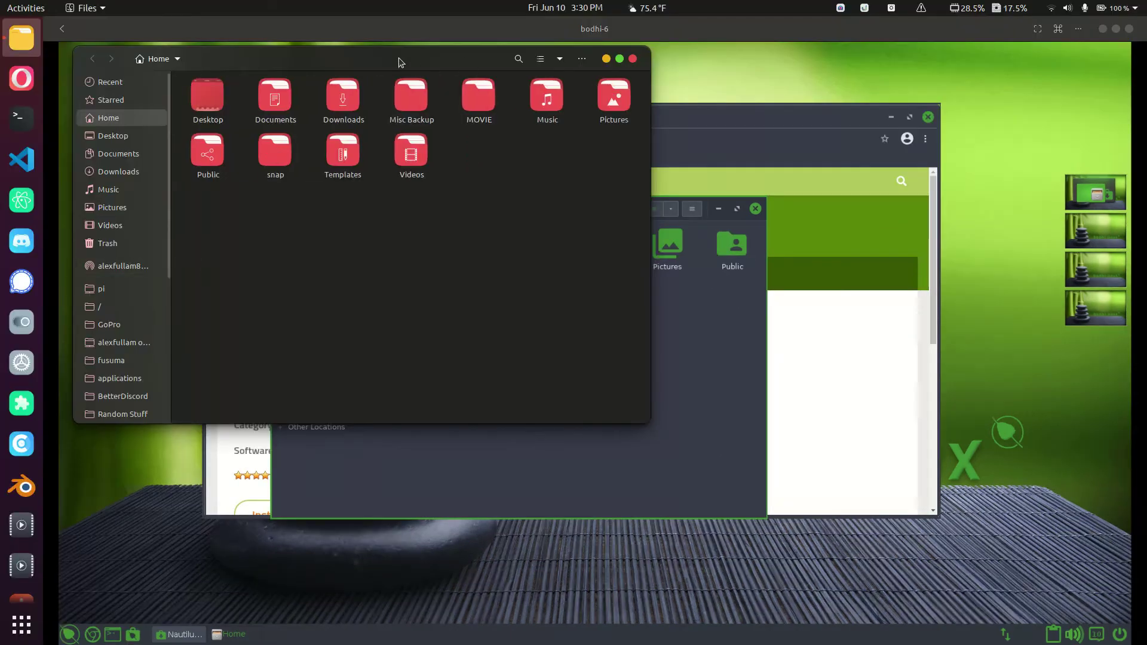
{"action": "left_click_drag", "start_coordinate": [401, 62], "coordinate": [869, 305]}
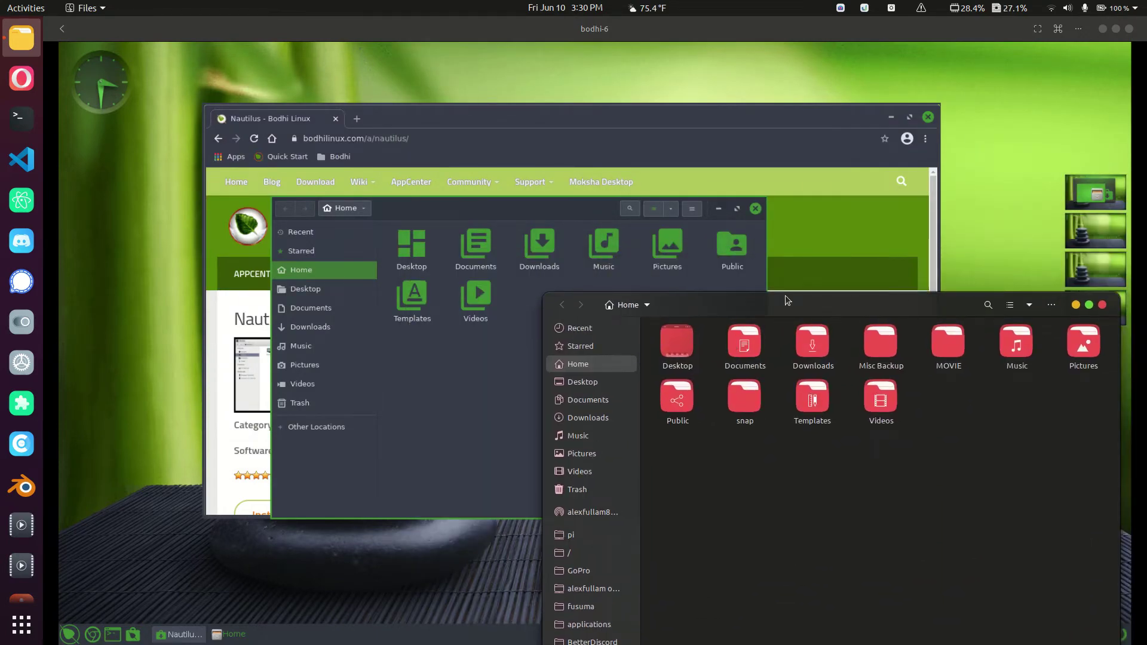
{"action": "key", "text": "F11"}
{"action": "left_click_drag", "start_coordinate": [472, 186], "coordinate": [513, 189]}
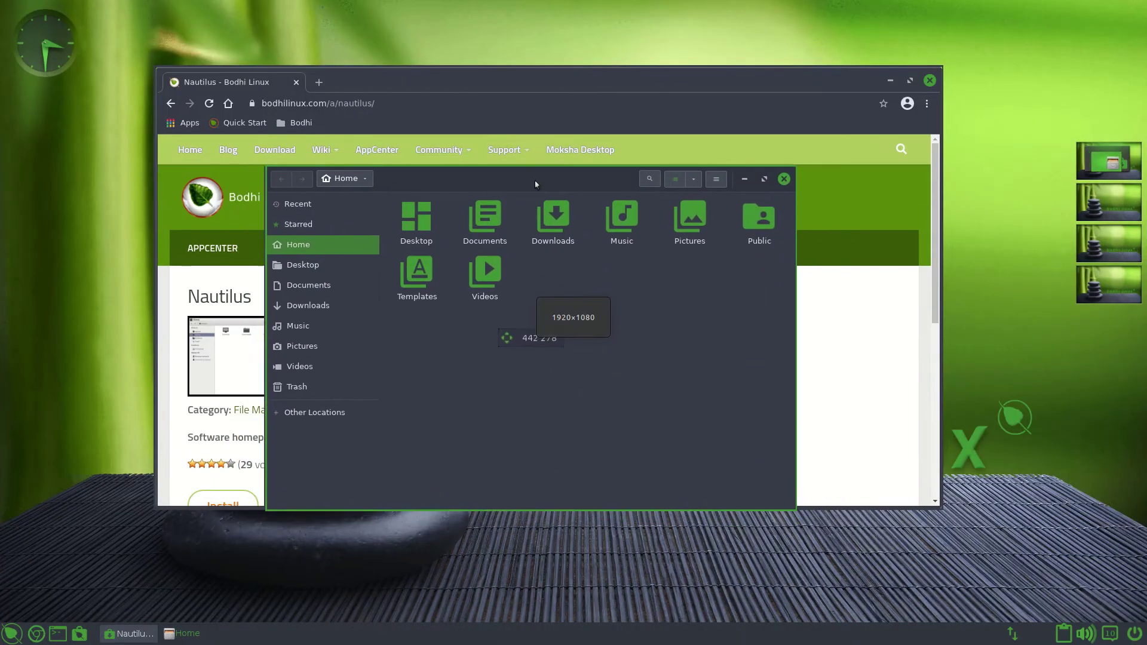
{"action": "left_click", "coordinate": [783, 179]}
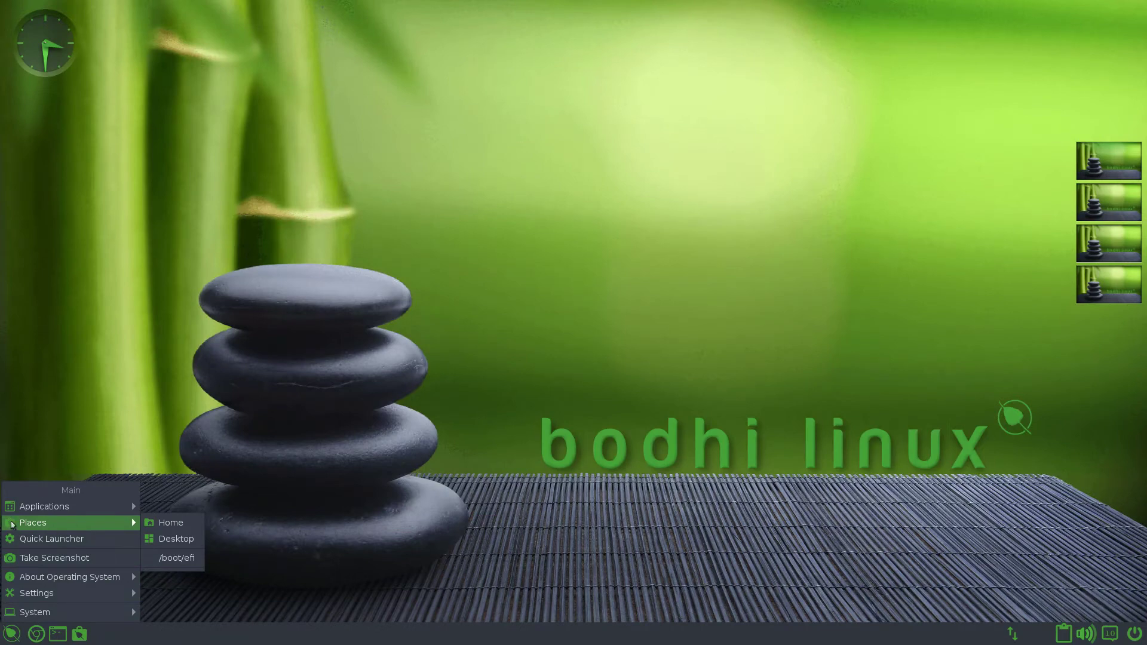
- Open the Places settings via Settings Panel > Files
{"action": "left_click", "coordinate": [298, 356]}
{"action": "left_click", "coordinate": [451, 260]}
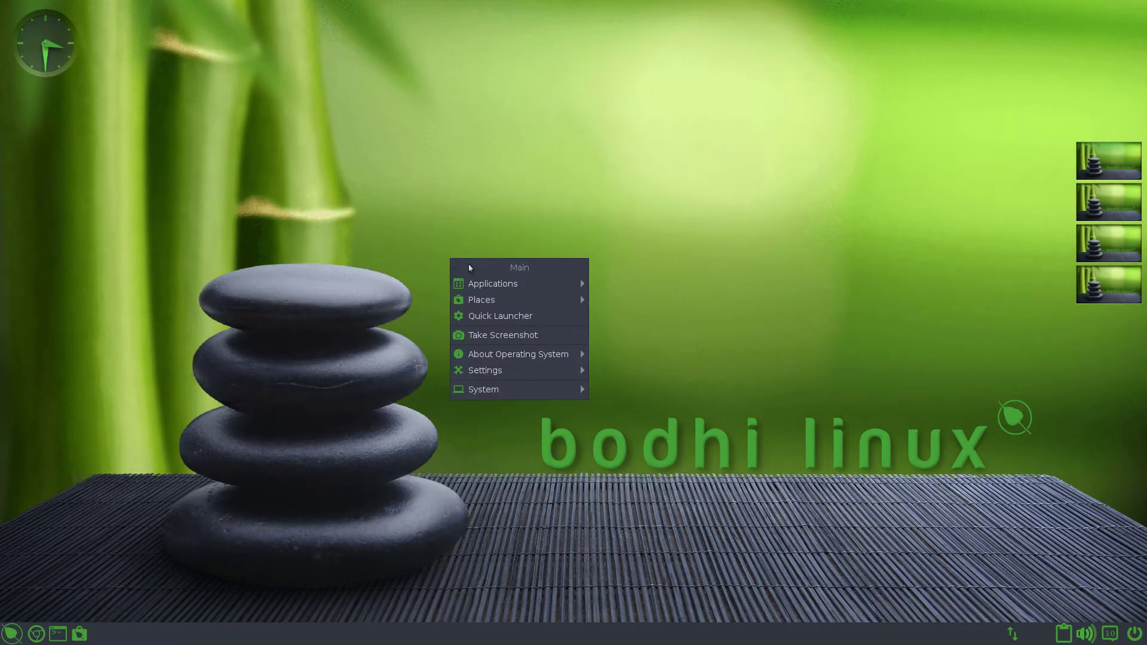
{"action": "mouse_move", "coordinate": [493, 298]}
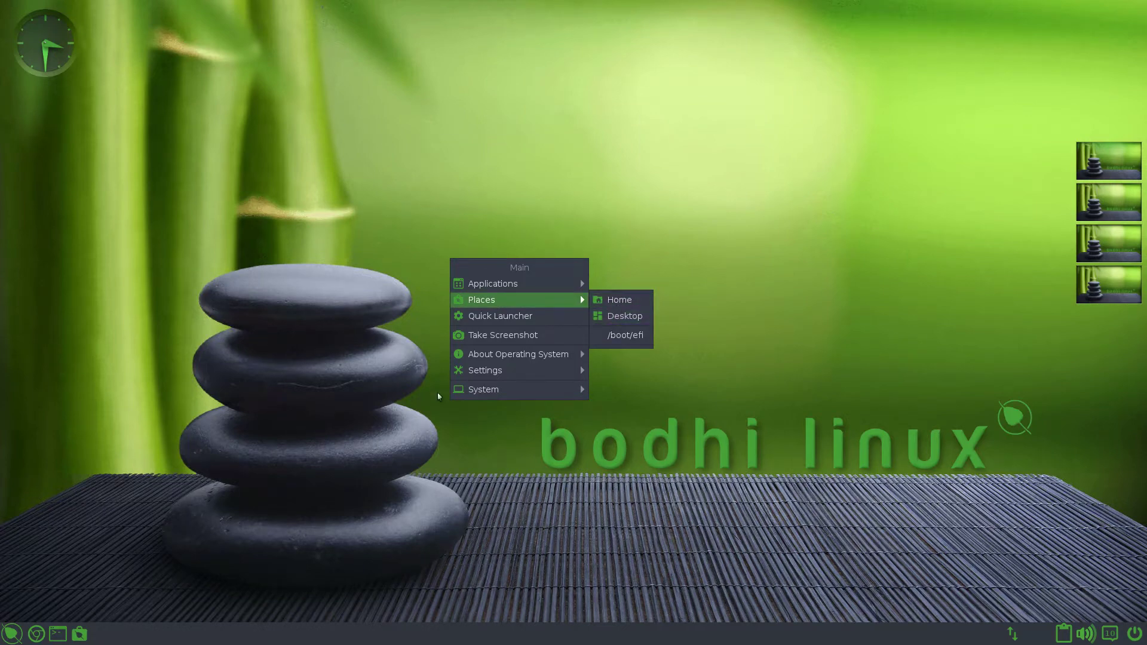
{"action": "mouse_move", "coordinate": [520, 370]}
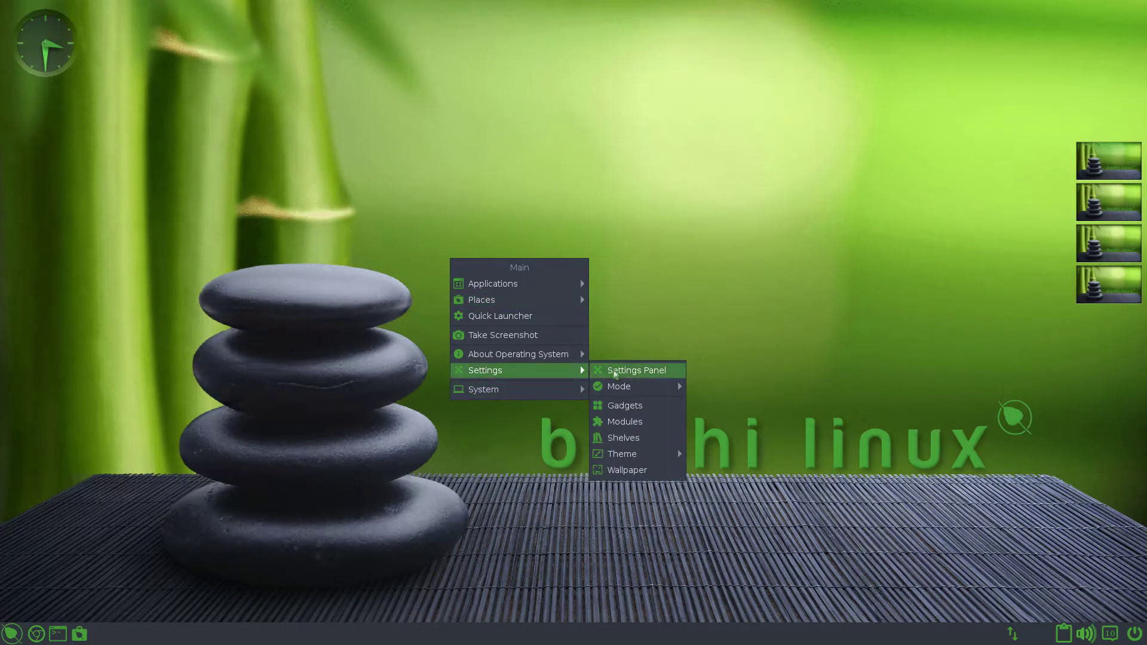
{"action": "left_click", "coordinate": [614, 374]}
{"action": "left_click", "coordinate": [538, 159]}
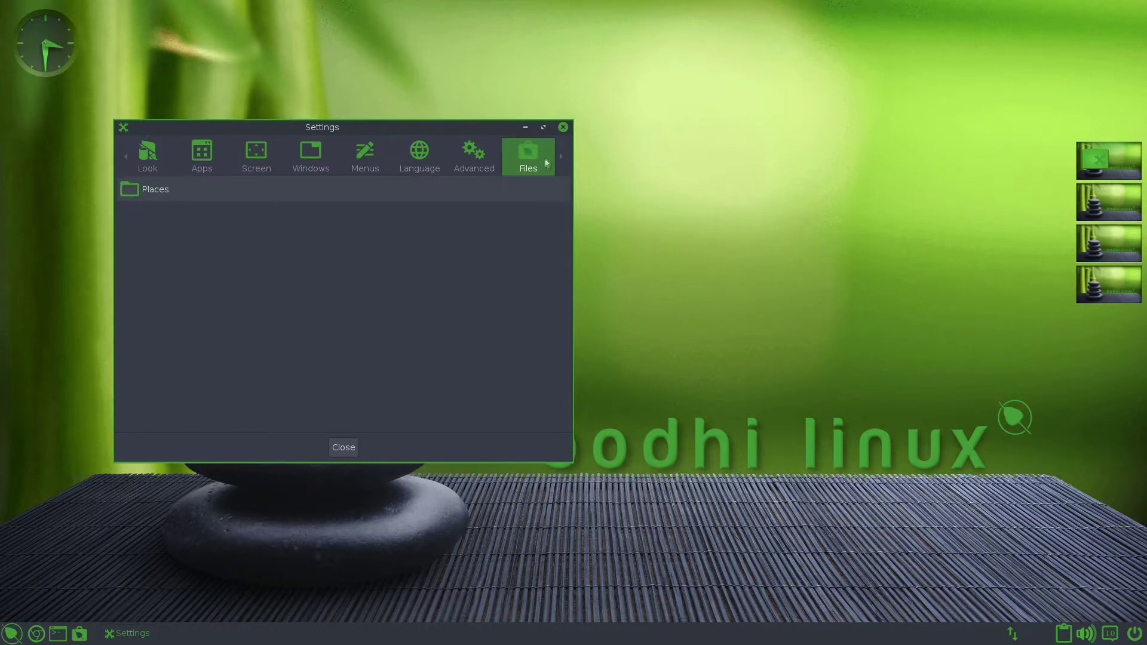
{"action": "left_click", "coordinate": [362, 184]}
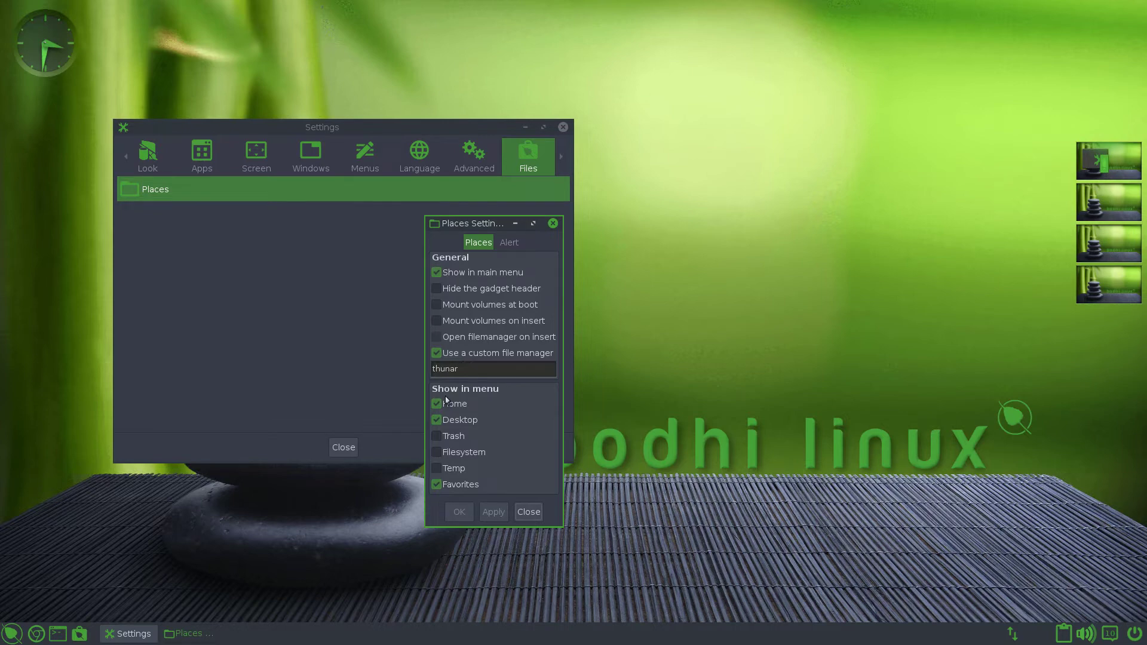
- Enable Trash, Filesystem and Temp in the Places menu
{"action": "left_click", "coordinate": [436, 436]}
{"action": "left_click", "coordinate": [437, 453]}
{"action": "left_click", "coordinate": [437, 469]}
- Keep thunar as the custom file manager, apply, and close the Settings windows
{"action": "double_click", "coordinate": [433, 369]}
{"action": "type", "text": "nautilus"}
{"action": "key", "text": "BackSpace"}
{"action": "key", "text": "BackSpace"}
{"action": "key", "text": "BackSpace"}
{"action": "key", "text": "BackSpace"}
{"action": "key", "text": "BackSpace"}
{"action": "key", "text": "BackSpace"}
{"action": "key", "text": "BackSpace"}
{"action": "key", "text": "BackSpace"}
{"action": "type", "text": "thunar"}
{"action": "left_click", "coordinate": [484, 513]}
{"action": "left_click", "coordinate": [529, 512]}
{"action": "left_click", "coordinate": [563, 127]}
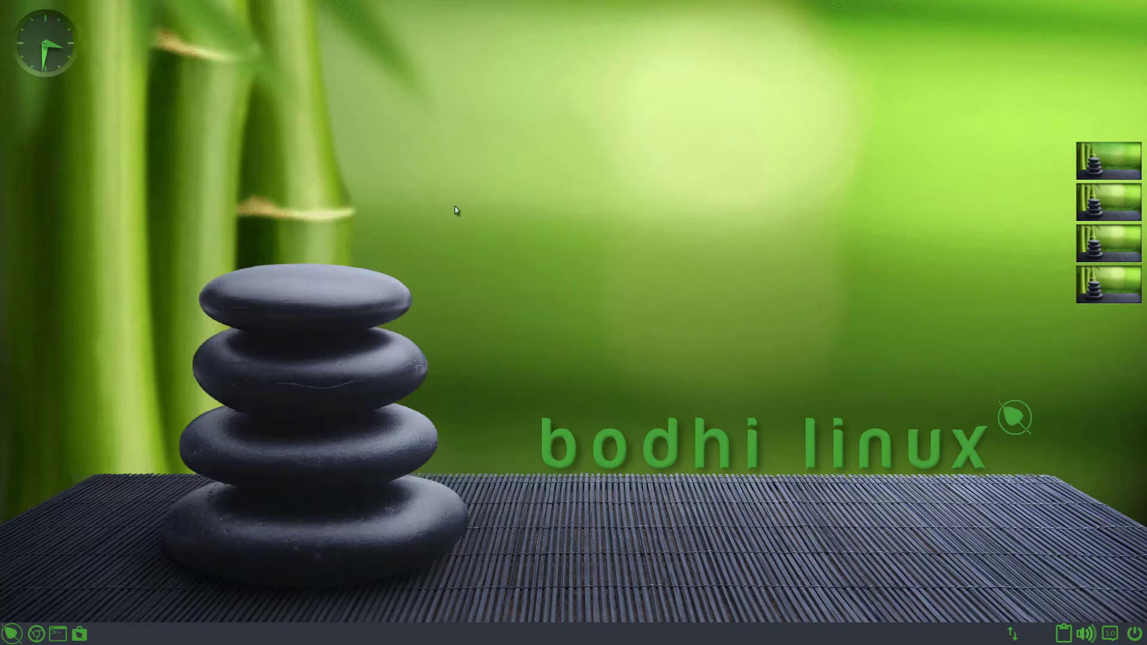
{"action": "left_click", "coordinate": [454, 207]}
- Bring up the desktop Main menu to reach Take Screenshot
{"action": "mouse_move", "coordinate": [513, 253]}
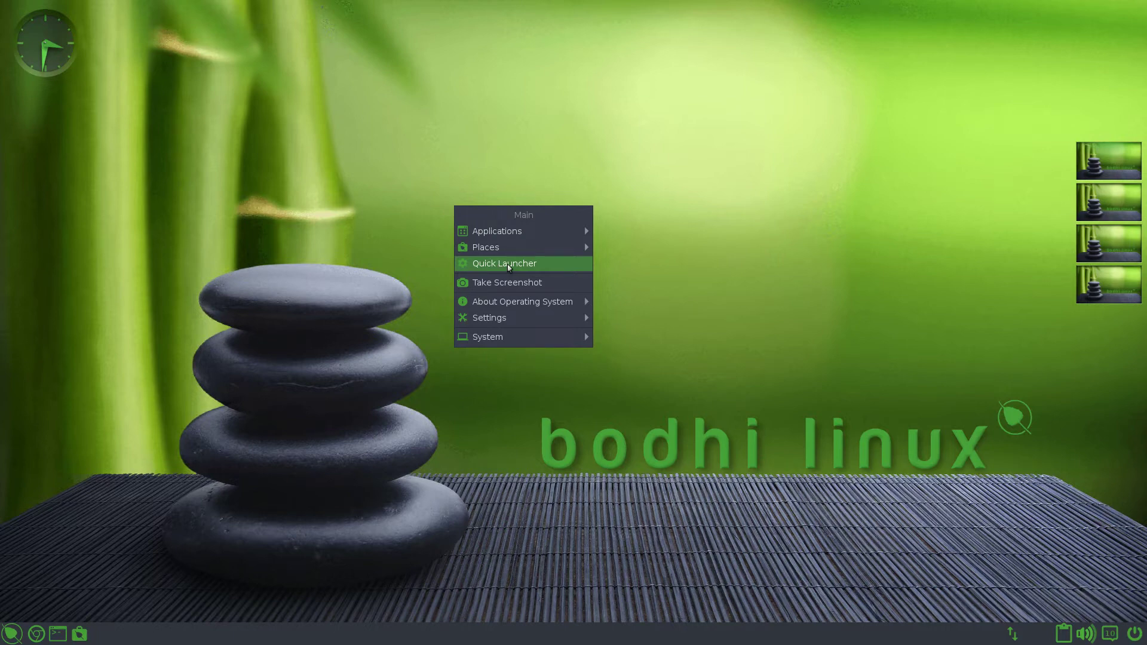
{"action": "left_click", "coordinate": [509, 268]}
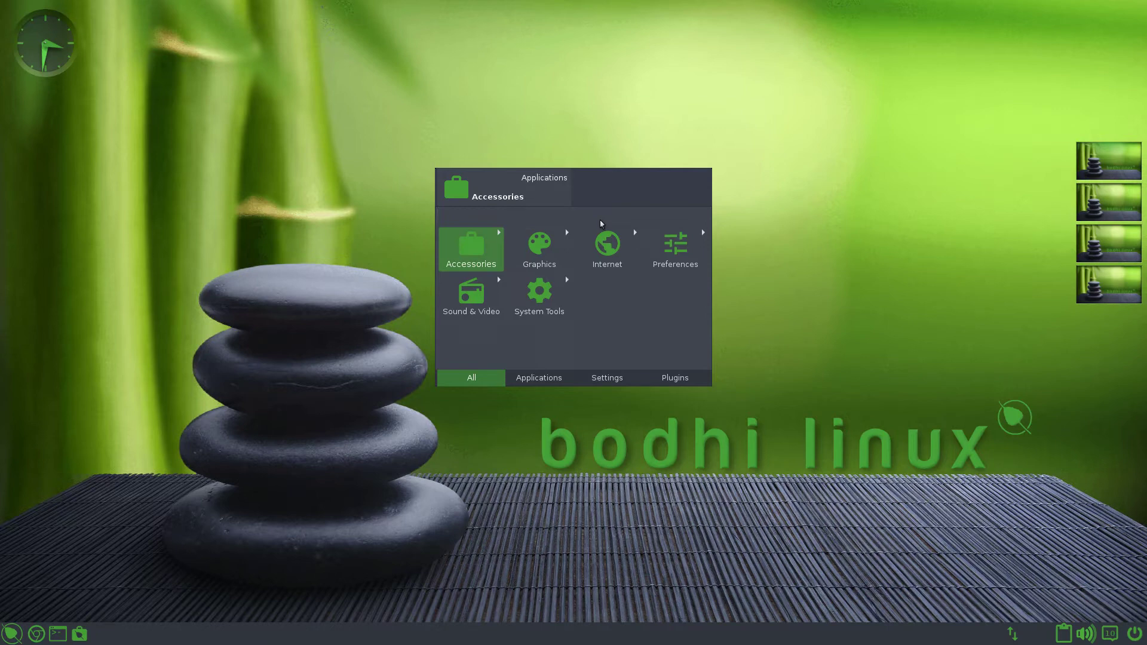
{"action": "type", "text": "unar"}
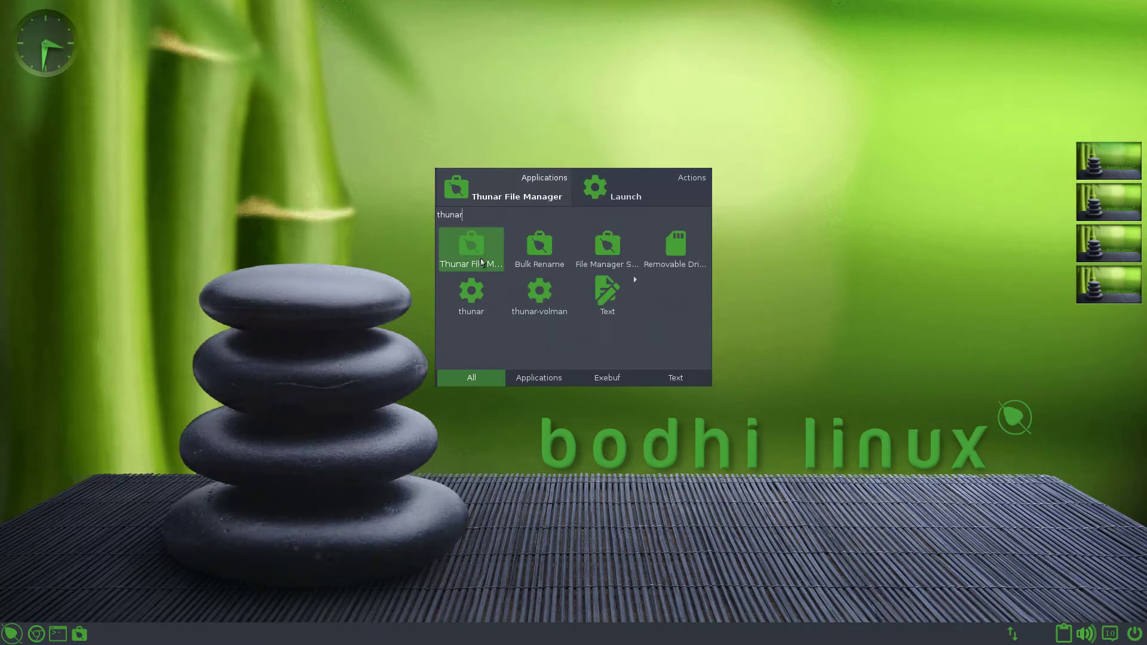
{"action": "left_click", "coordinate": [172, 420]}
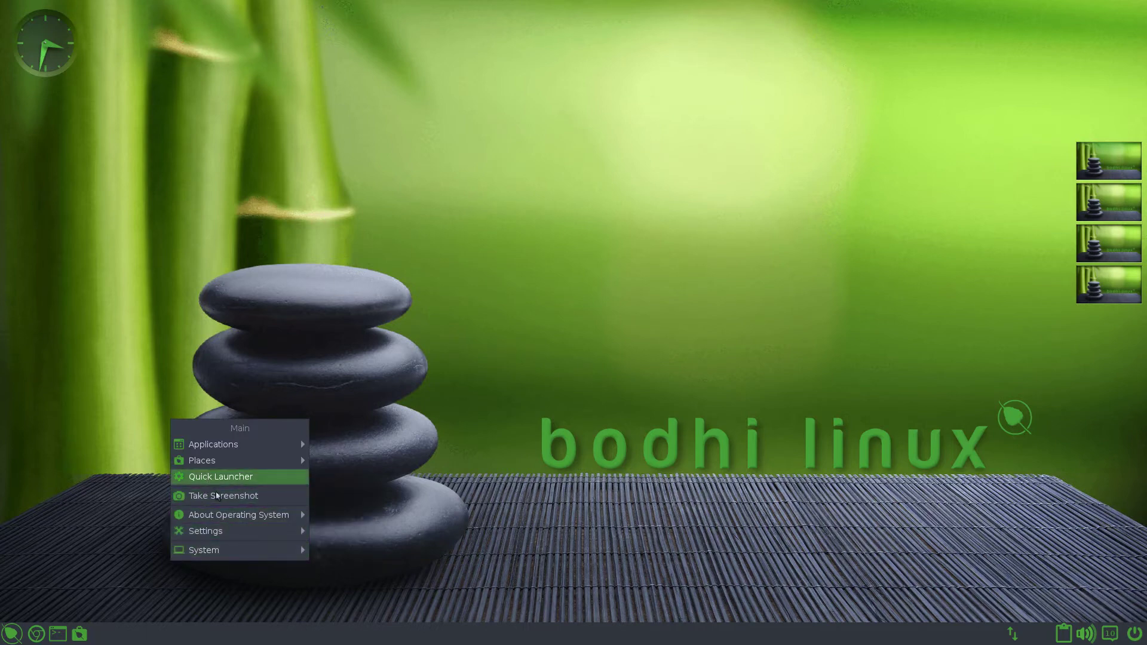
- Take an instant Perfect-quality screenshot and save it to the Desktop folder
{"action": "left_click", "coordinate": [202, 500]}
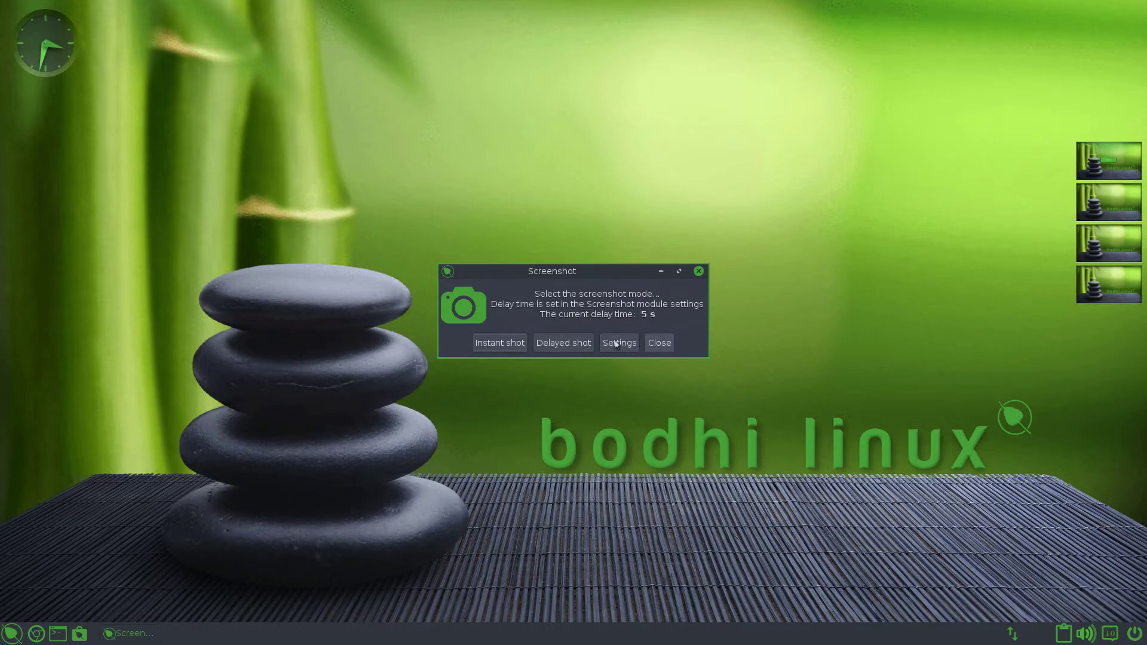
{"action": "left_click", "coordinate": [517, 351]}
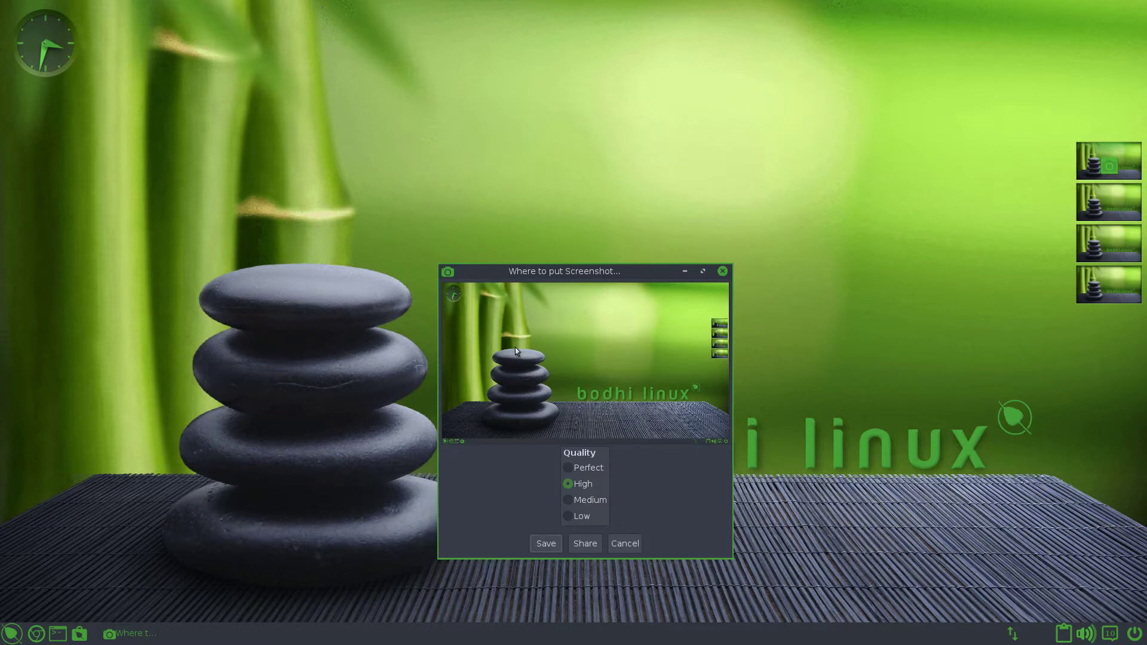
{"action": "left_click", "coordinate": [576, 470]}
{"action": "left_click", "coordinate": [551, 542]}
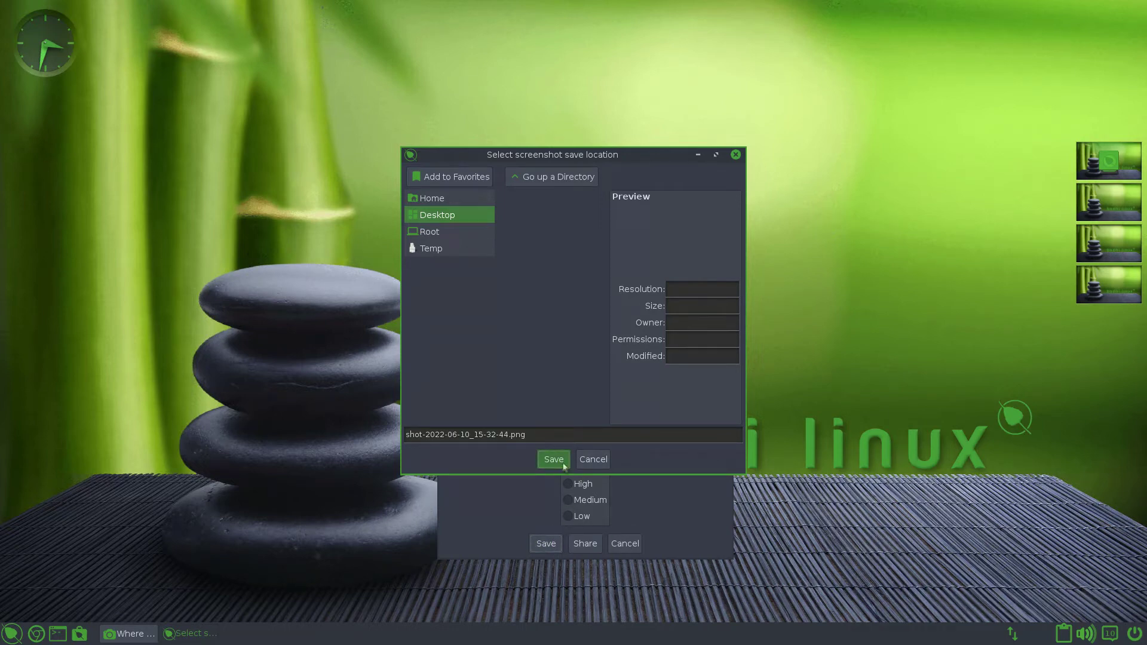
{"action": "key", "text": "Return"}
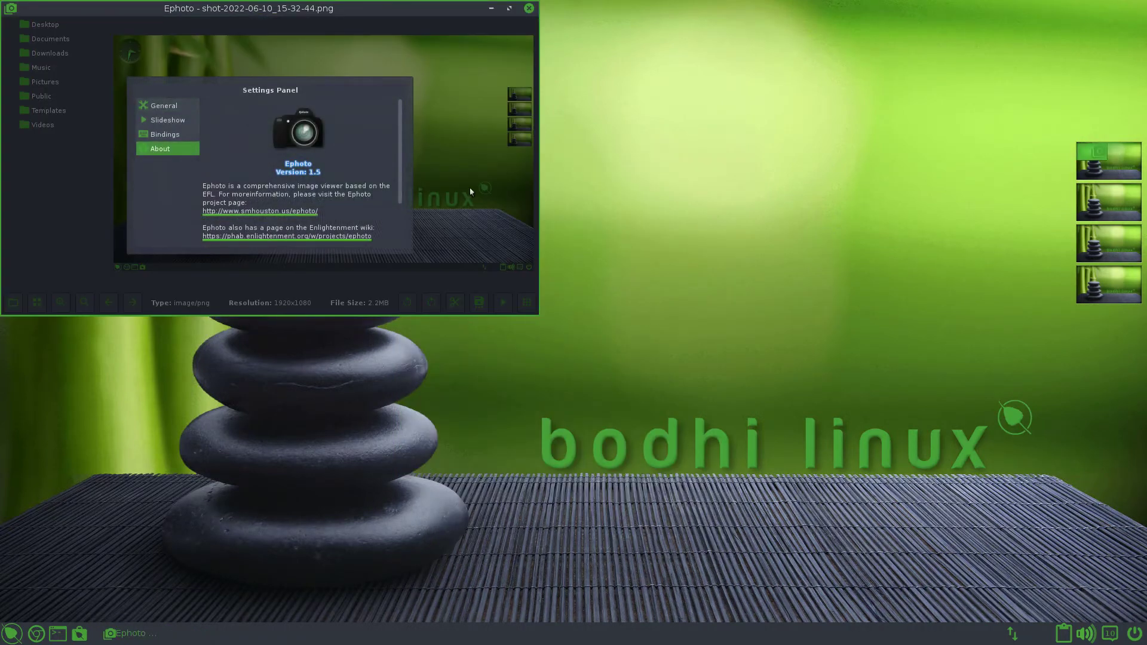
- View the shot in Ephoto, then confirm shot-2022-06-10_15-32-44.png in the Desktop folder
{"action": "left_click_drag", "start_coordinate": [377, 9], "coordinate": [756, 126]}
{"action": "key", "text": "alt+F4"}
{"action": "left_click", "coordinate": [80, 634]}
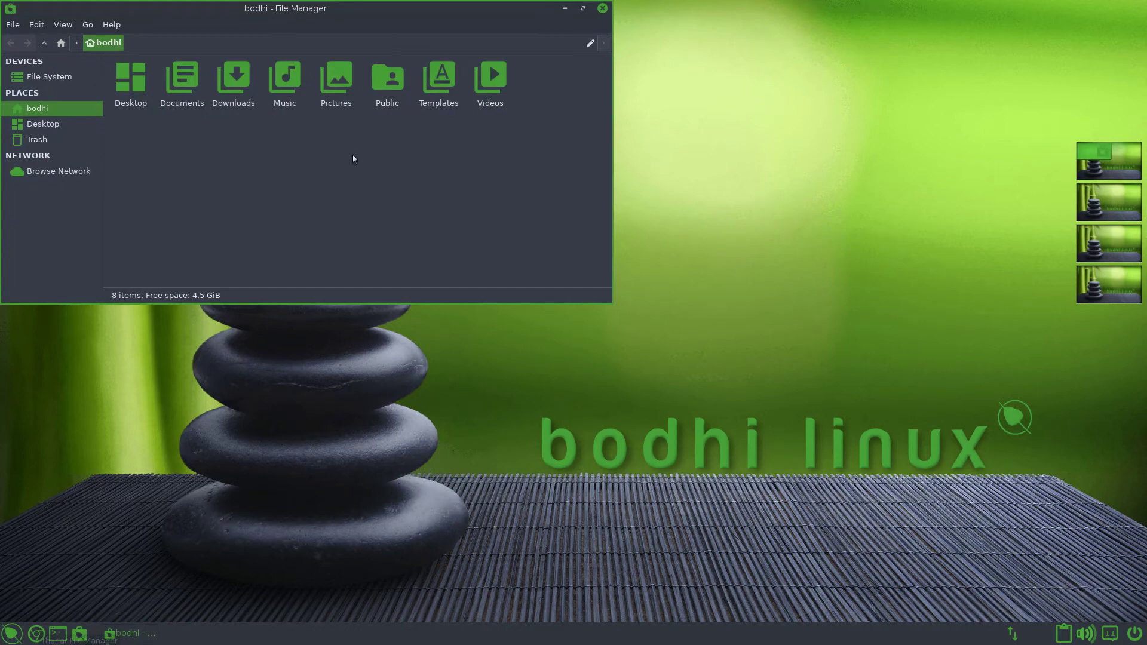
{"action": "left_click_drag", "start_coordinate": [411, 17], "coordinate": [597, 162]}
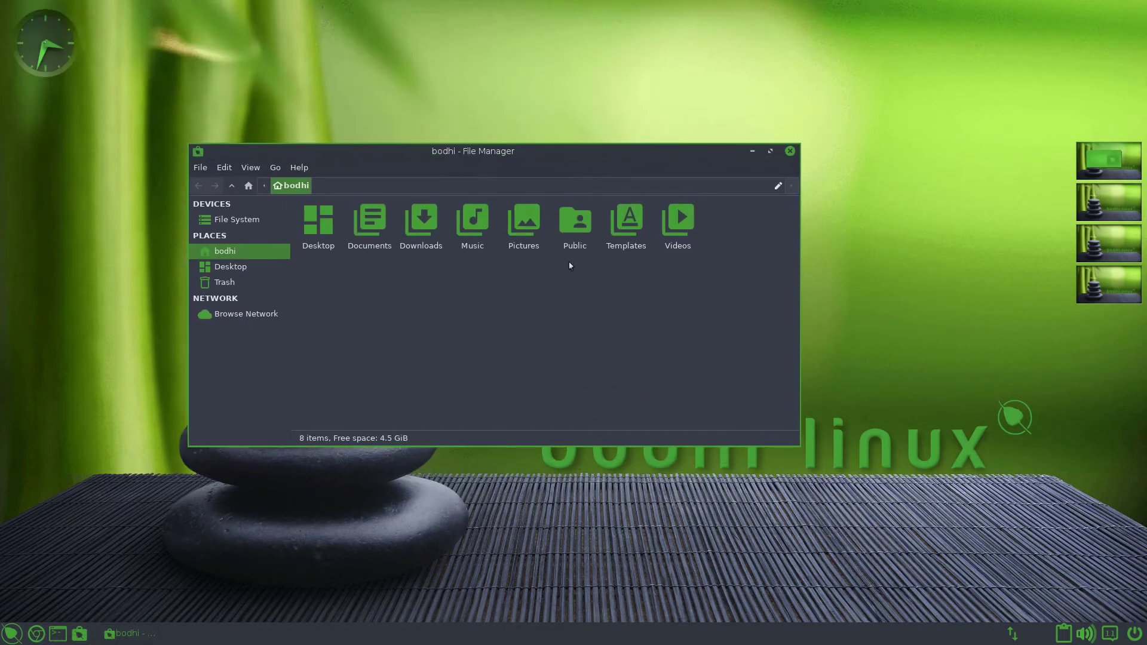
{"action": "double_click", "coordinate": [326, 220]}
{"action": "left_click_drag", "start_coordinate": [329, 219], "coordinate": [157, 272]}
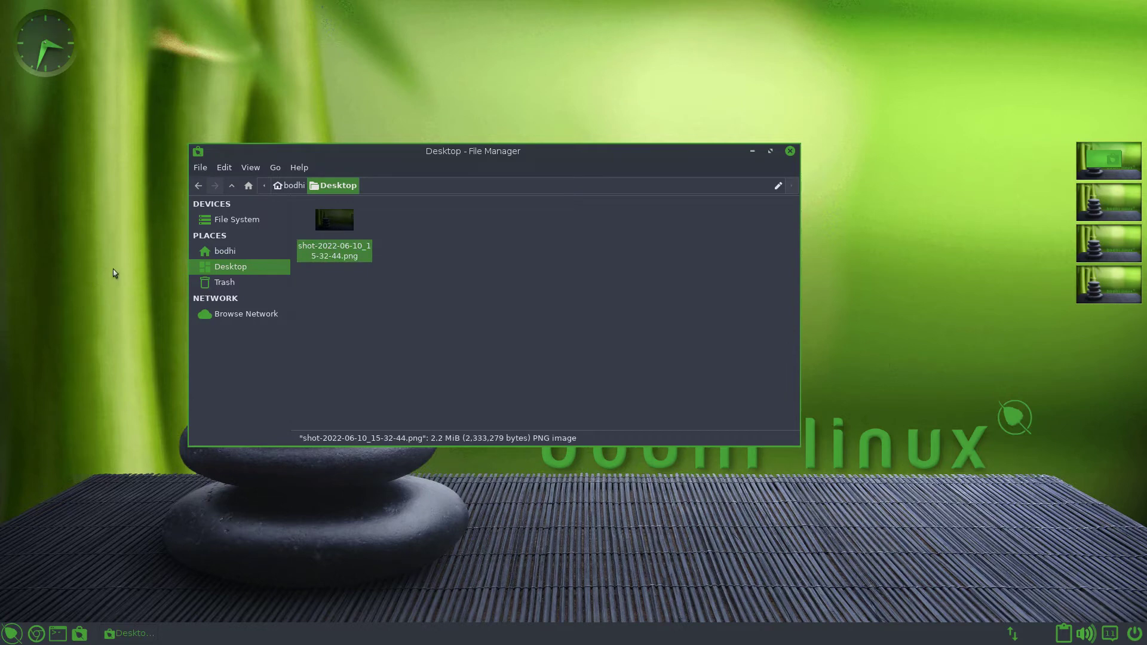
{"action": "left_click", "coordinate": [789, 153]}
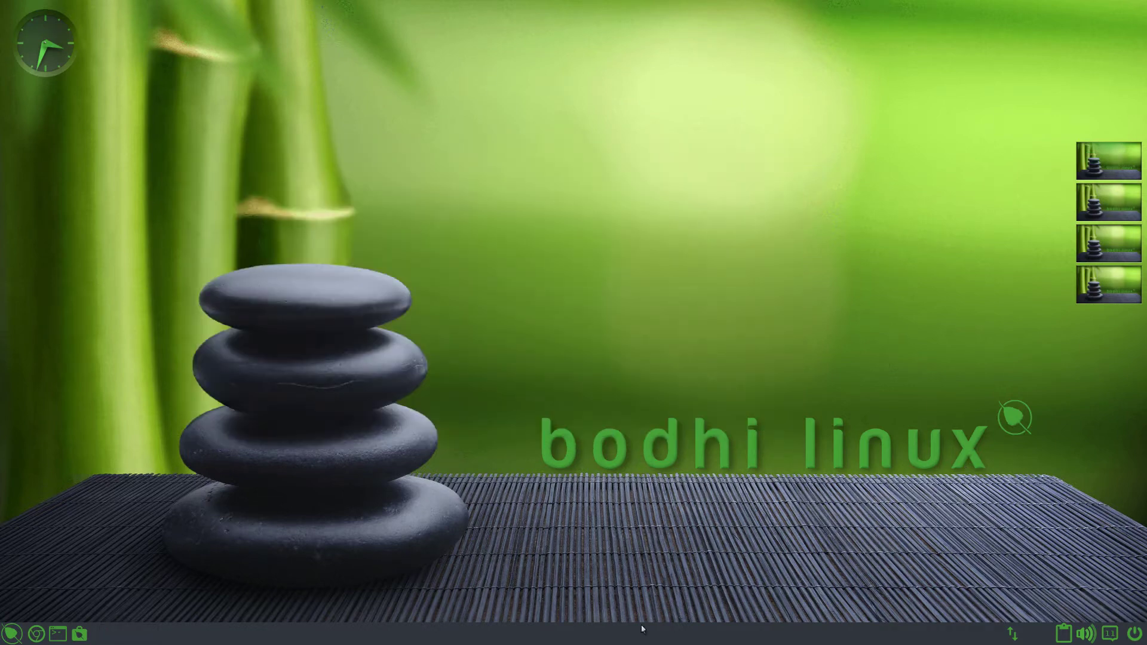
- Cancel the power options, then check the main menu and notification history
{"action": "left_click", "coordinate": [1116, 636]}
{"action": "left_click", "coordinate": [1134, 637]}
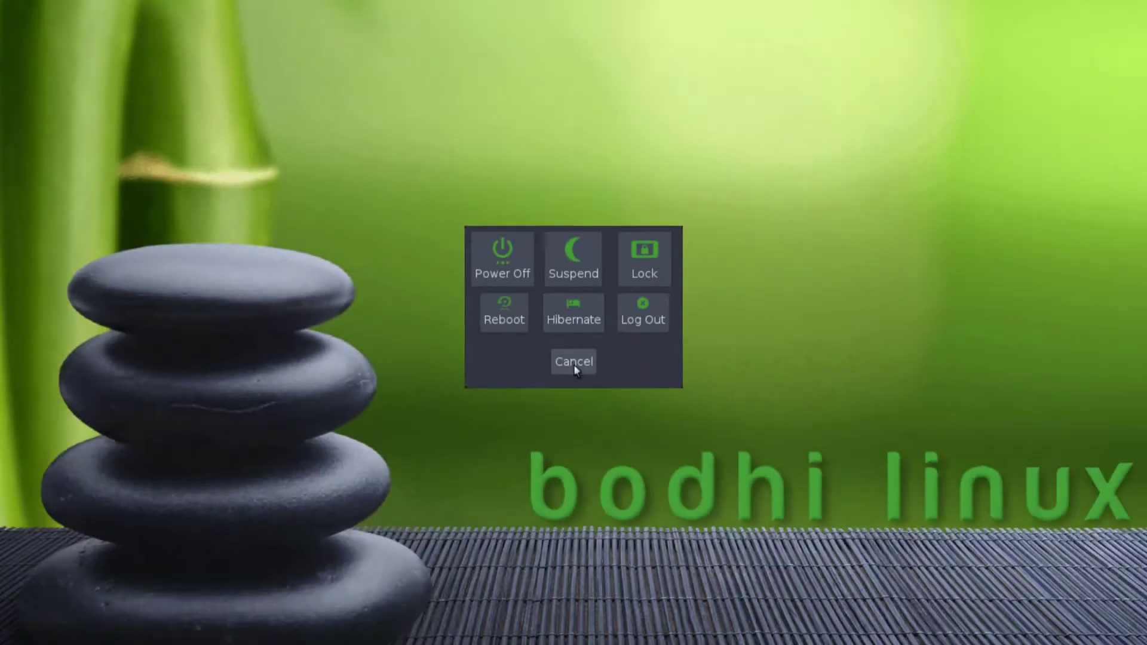
{"action": "left_click", "coordinate": [577, 442]}
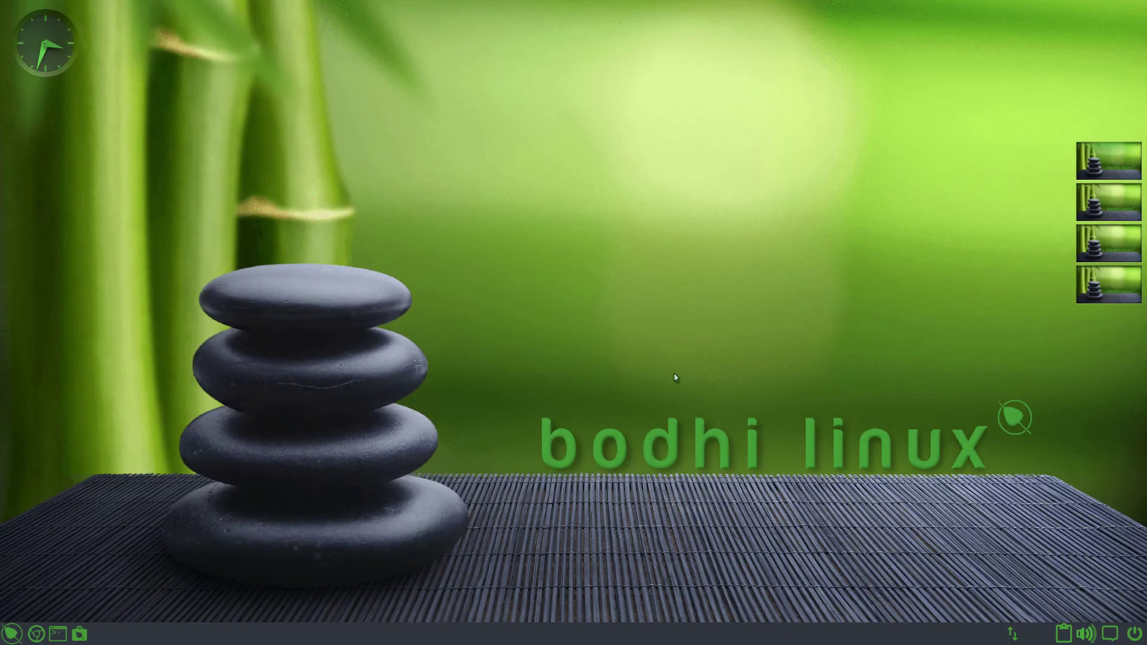
{"action": "left_click", "coordinate": [884, 505]}
{"action": "mouse_move", "coordinate": [1016, 633]}
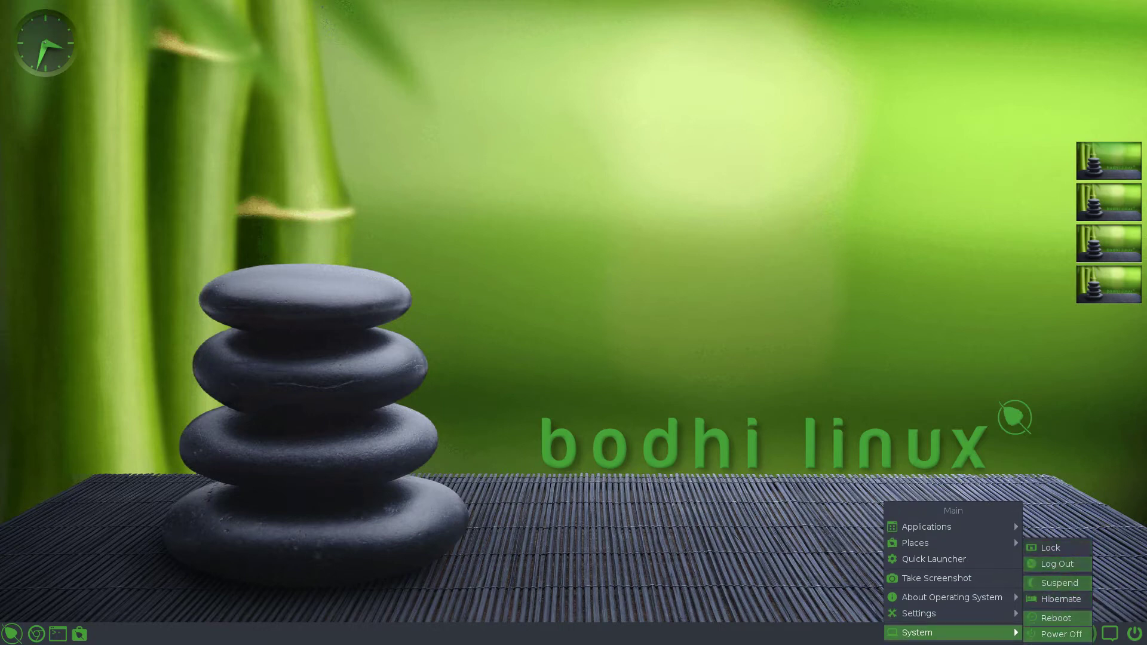
{"action": "left_click", "coordinate": [1051, 634]}
{"action": "left_click", "coordinate": [1110, 633]}
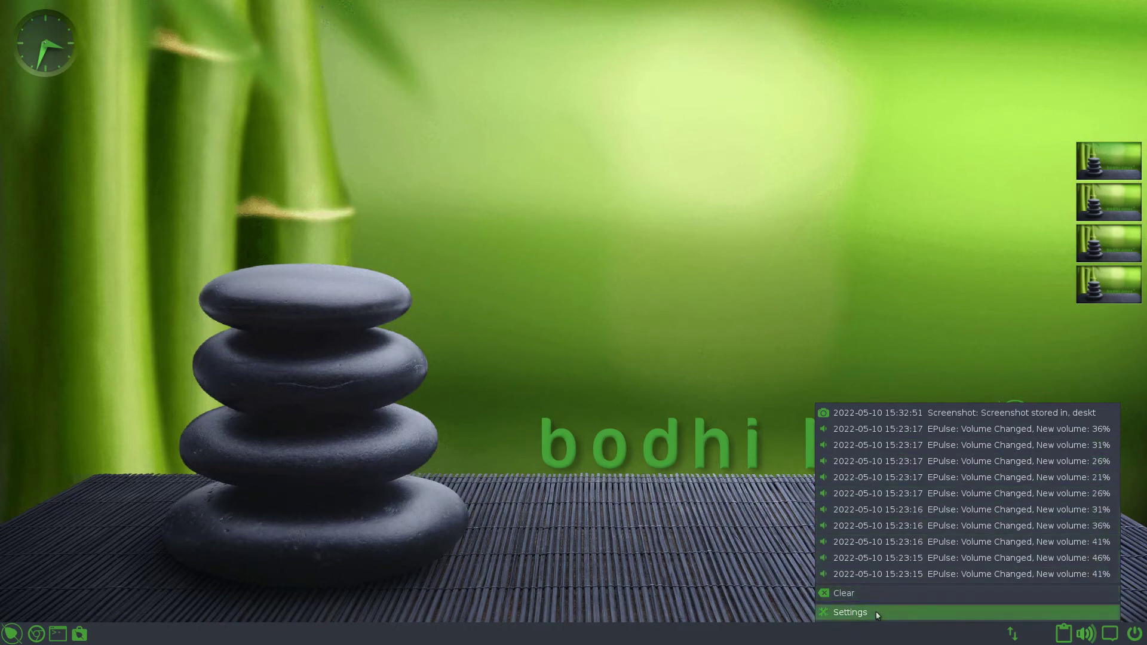
- Adjust the Built-in Audio Analog Stereo volume, then view the network tray menu
{"action": "left_click", "coordinate": [1086, 633]}
{"action": "mouse_move", "coordinate": [995, 575]}
{"action": "left_mouse_down"}
{"action": "mouse_move", "coordinate": [957, 575]}
{"action": "mouse_move", "coordinate": [1061, 575]}
{"action": "mouse_move", "coordinate": [969, 578]}
{"action": "mouse_move", "coordinate": [996, 575]}
{"action": "left_mouse_up"}
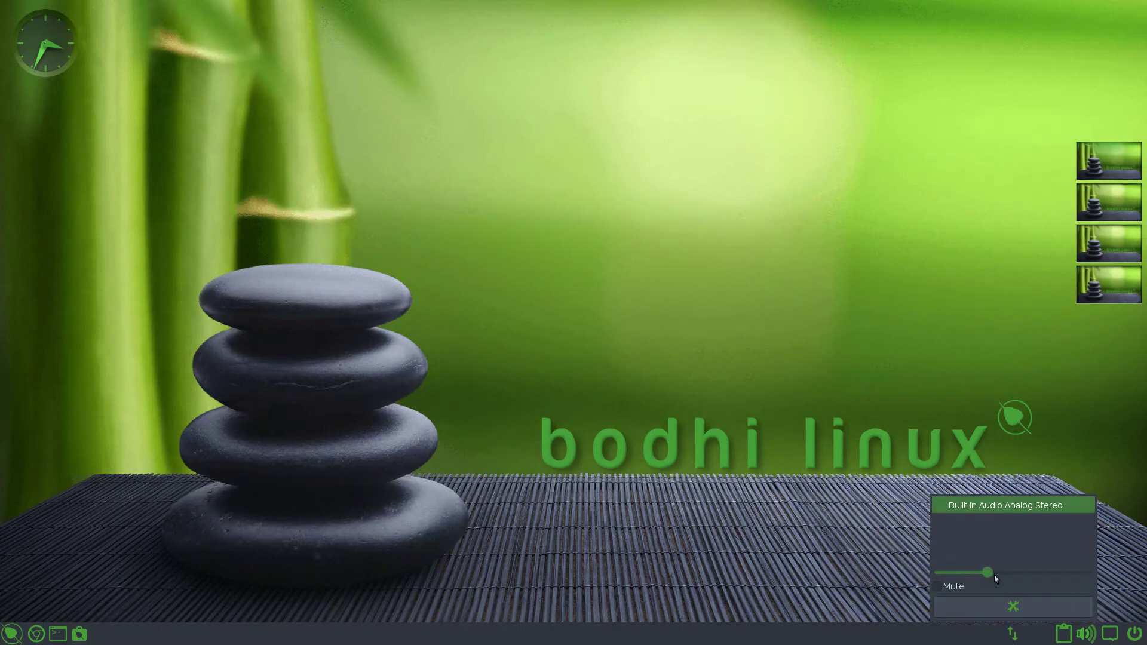
{"action": "left_click", "coordinate": [953, 586]}
{"action": "left_click", "coordinate": [953, 586]}
{"action": "left_click", "coordinate": [999, 640]}
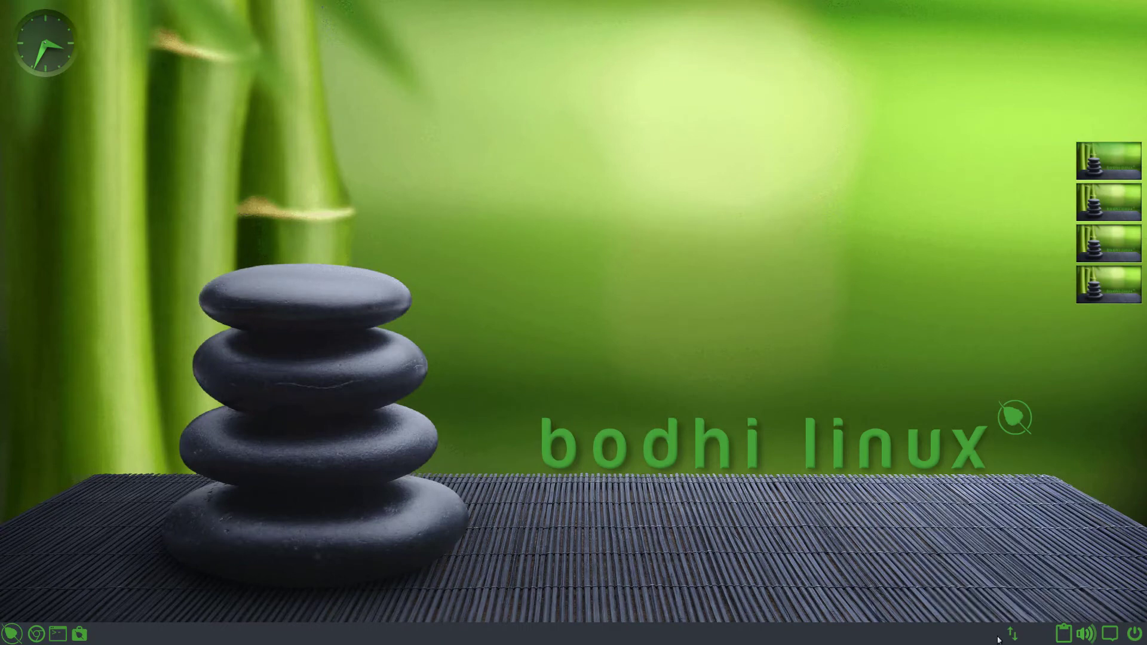
{"action": "left_click", "coordinate": [1012, 633]}
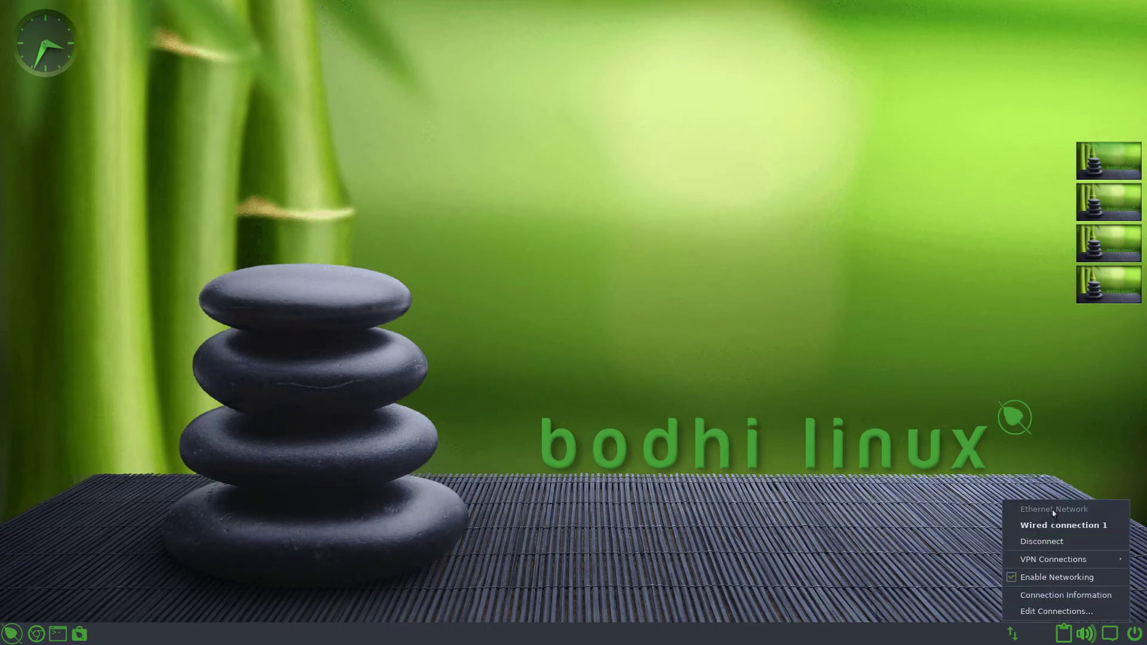
{"action": "mouse_move", "coordinate": [1055, 561]}
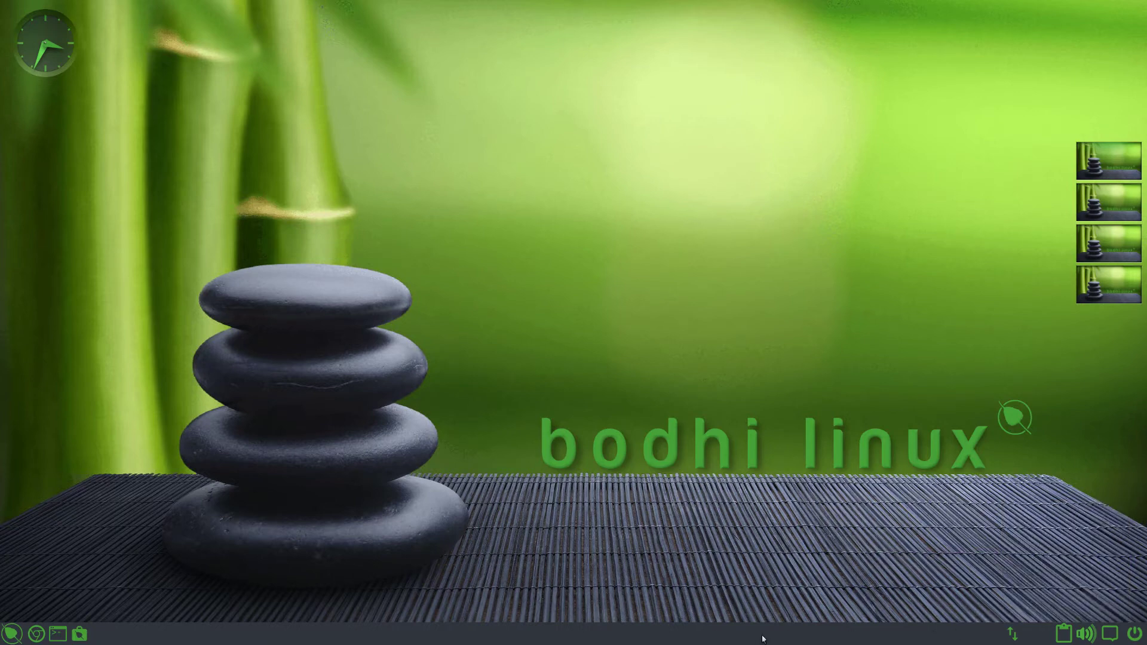
- Begin moving shelf gadgets and toggle the network menu open and closed
{"action": "right_click", "coordinate": [816, 631]}
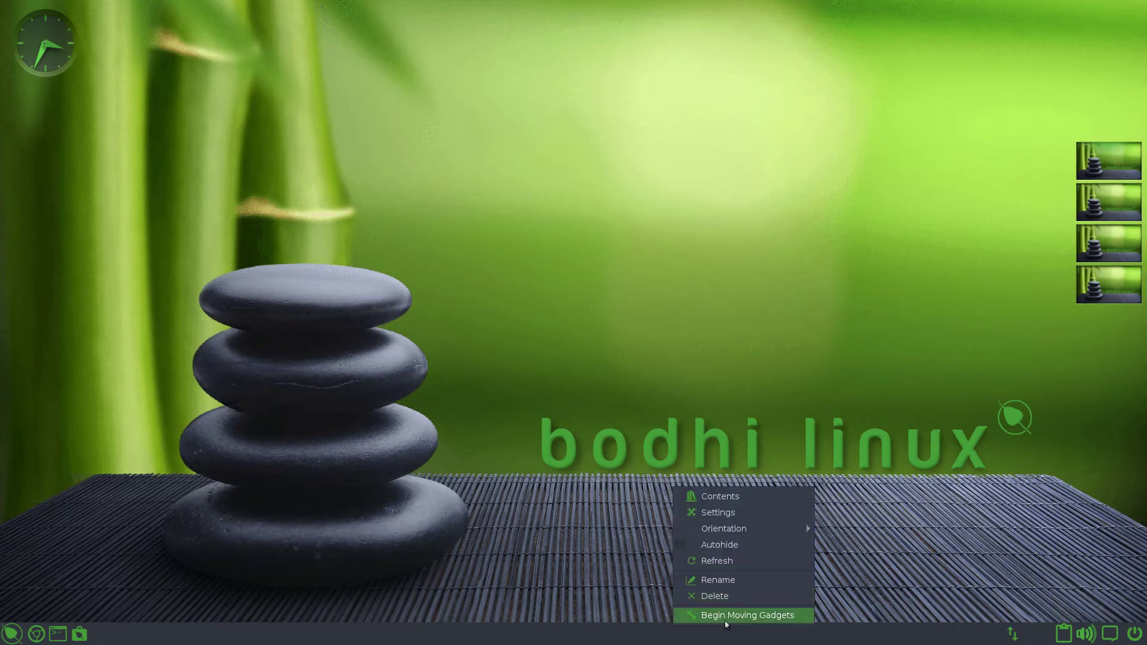
{"action": "left_click", "coordinate": [727, 621]}
{"action": "left_click", "coordinate": [1008, 634]}
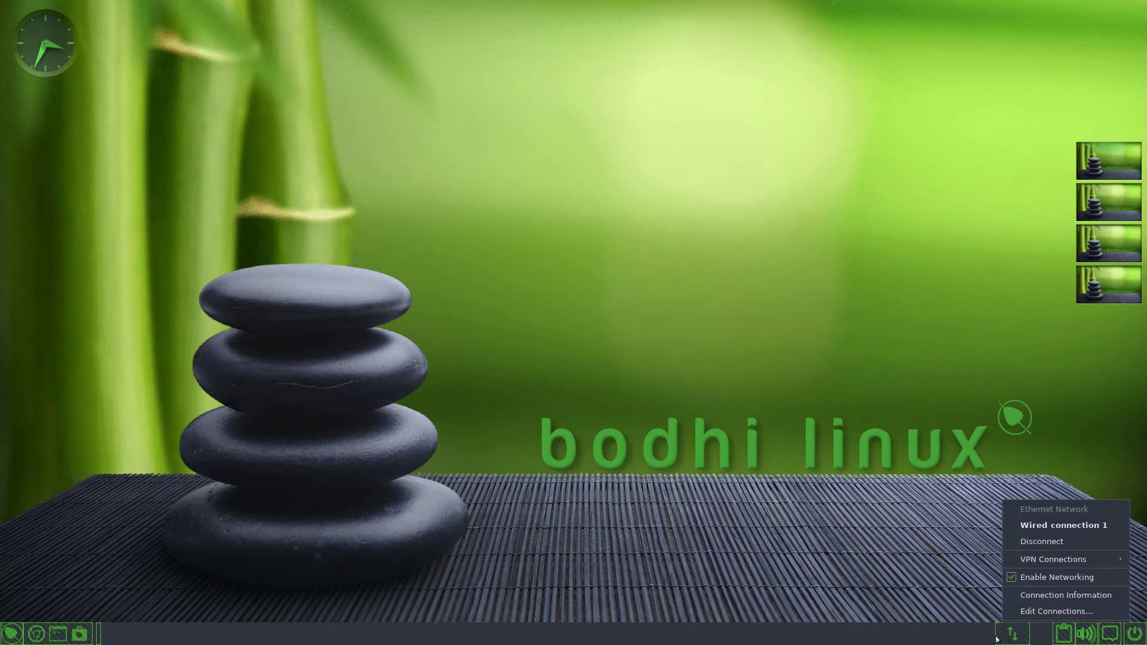
{"action": "left_click", "coordinate": [996, 640]}
{"action": "left_click", "coordinate": [1010, 636]}
{"action": "left_click", "coordinate": [980, 639]}
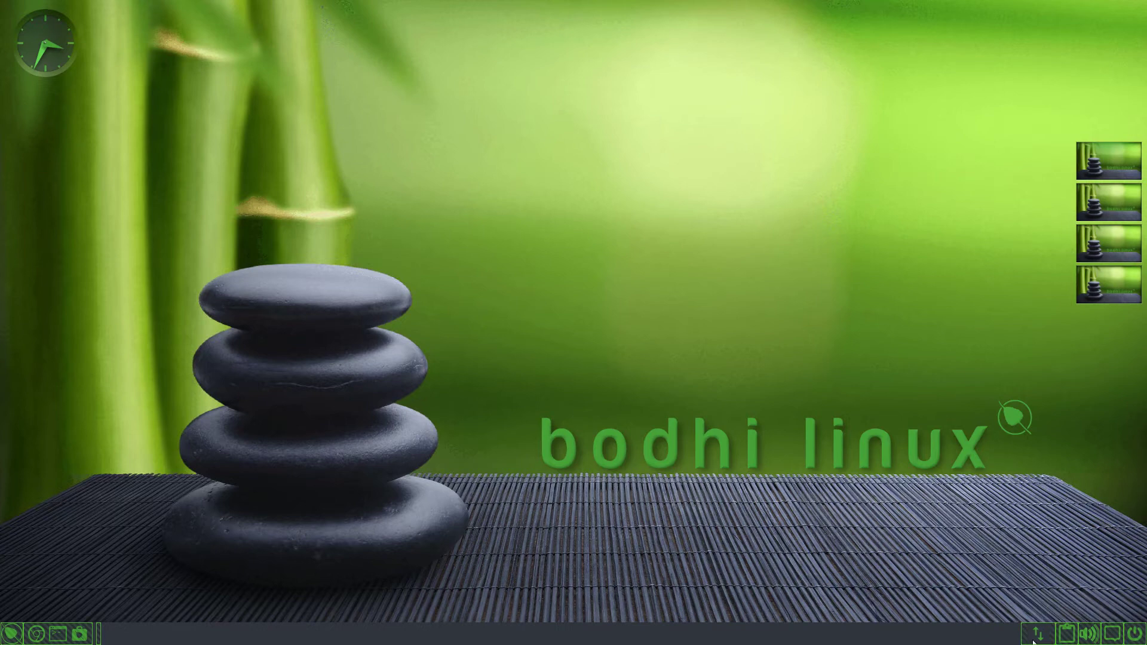
- Stop moving gadgets and launch a Terminology terminal from the shelf
{"action": "right_click", "coordinate": [978, 640]}
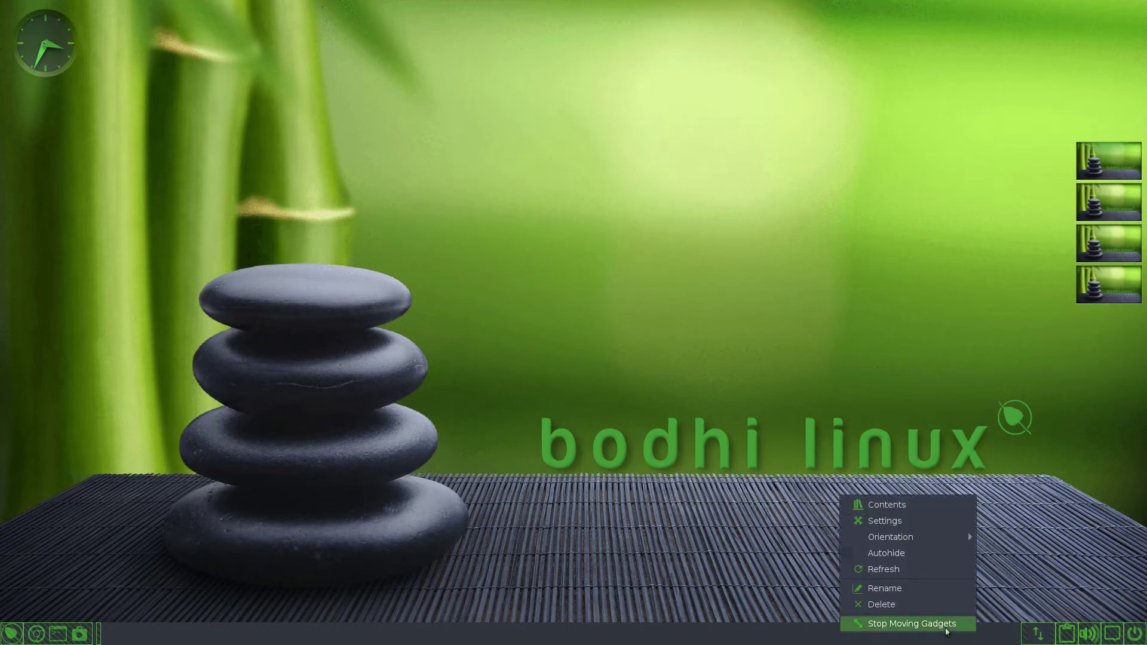
{"action": "left_click", "coordinate": [949, 623]}
{"action": "right_click", "coordinate": [870, 632]}
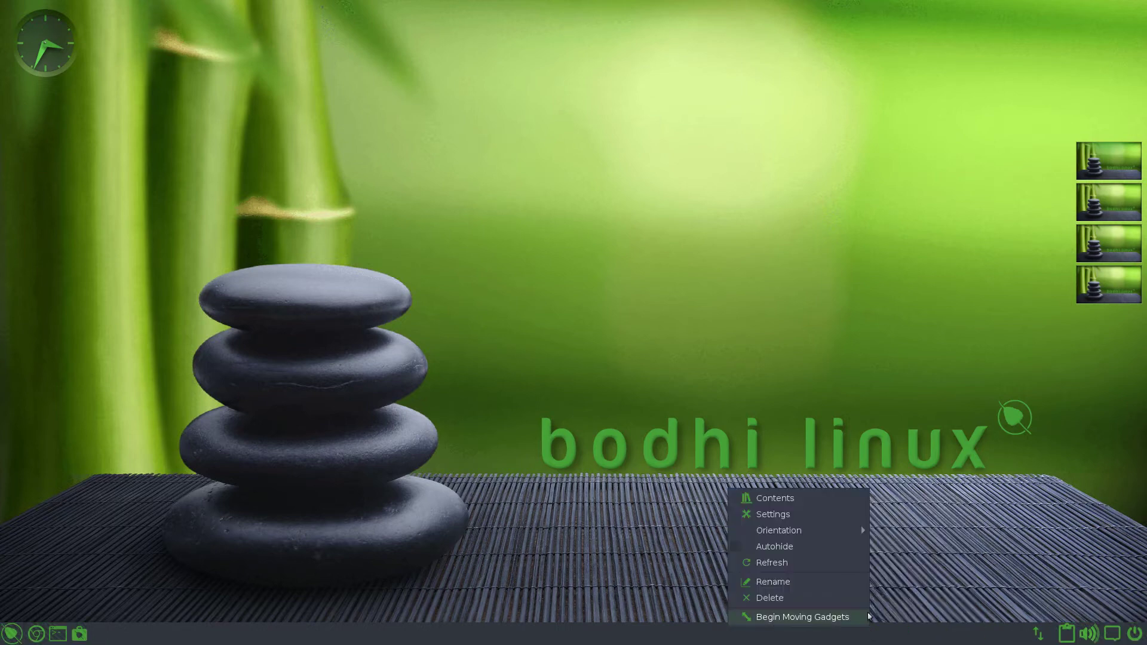
{"action": "left_click", "coordinate": [57, 633]}
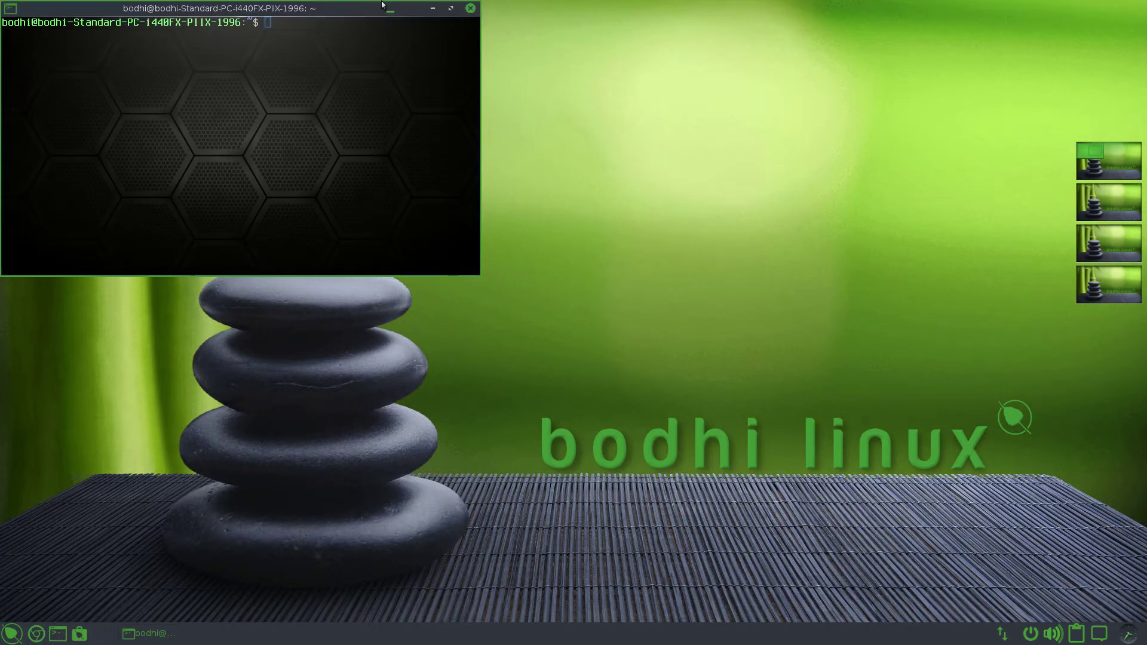
- Discard a half-typed update/upgrade command and run 'sudo apt install neofetch' instead
{"action": "left_click_drag", "start_coordinate": [383, 13], "coordinate": [563, 138]}
{"action": "type", "text": "su"}
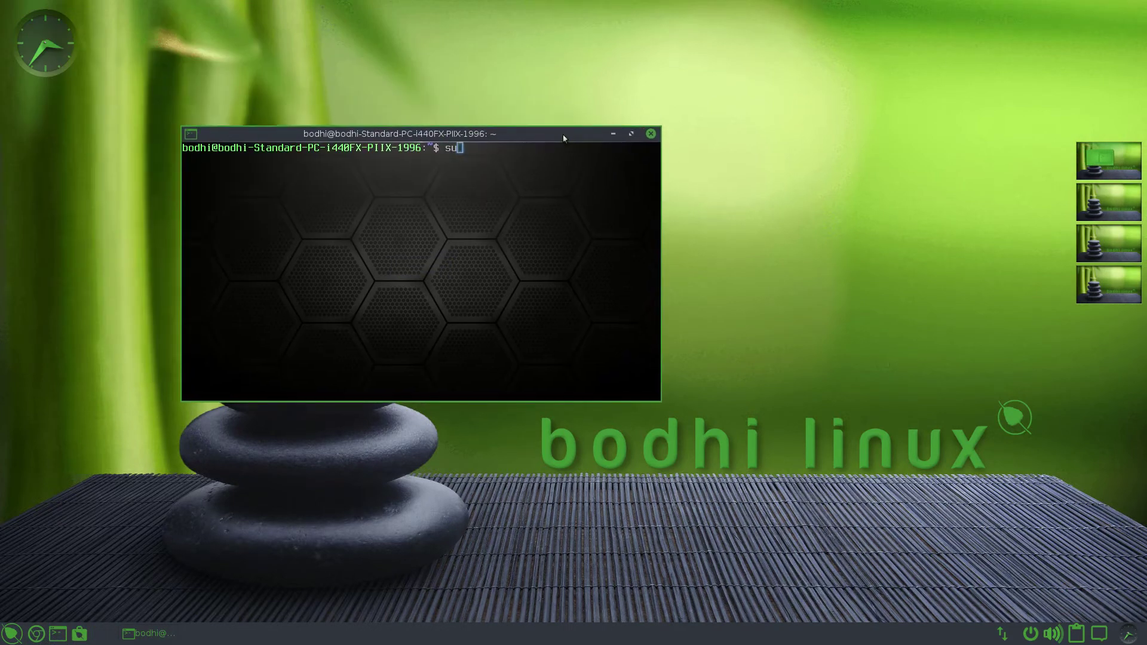
{"action": "type", "text": "do apt update && sudo p"}
{"action": "key", "text": "BackSpace"}
{"action": "type", "text": "apt upgrade"}
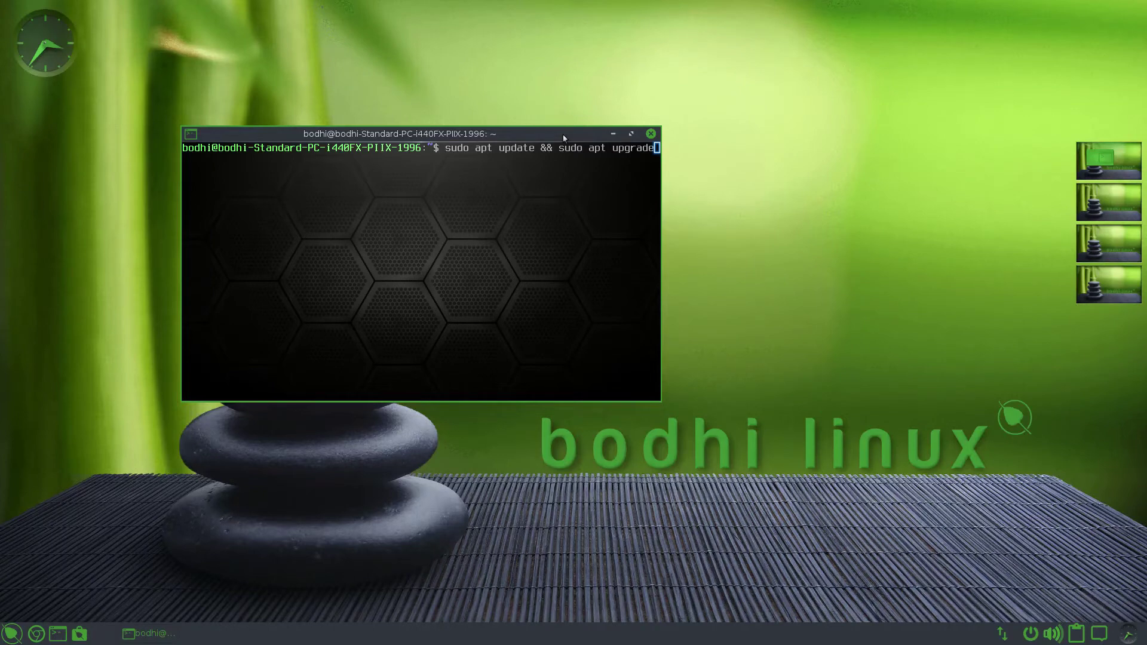
{"action": "key", "text": "BackSpace"}
{"action": "key", "text": "BackSpace"}
{"action": "key", "text": "BackSpace"}
{"action": "key", "text": "BackSpace"}
{"action": "key", "text": "BackSpace"}
{"action": "key", "text": "BackSpace"}
{"action": "key", "text": "BackSpace"}
{"action": "key", "text": "BackSpace"}
{"action": "key", "text": "BackSpace"}
{"action": "key", "text": "BackSpace"}
{"action": "key", "text": "BackSpace"}
{"action": "key", "text": "BackSpace"}
{"action": "key", "text": "BackSpace"}
{"action": "key", "text": "BackSpace"}
{"action": "key", "text": "BackSpace"}
{"action": "key", "text": "BackSpace"}
{"action": "key", "text": "BackSpace"}
{"action": "key", "text": "BackSpace"}
{"action": "key", "text": "BackSpace"}
{"action": "key", "text": "BackSpace"}
{"action": "key", "text": "BackSpace"}
{"action": "key", "text": "BackSpace"}
{"action": "key", "text": "BackSpace"}
{"action": "key", "text": "BackSpace"}
{"action": "key", "text": "BackSpace"}
{"action": "key", "text": "BackSpace"}
{"action": "key", "text": "BackSpace"}
{"action": "key", "text": "BackSpace"}
{"action": "key", "text": "BackSpace"}
{"action": "key", "text": "BackSpace"}
{"action": "key", "text": "BackSpace"}
{"action": "key", "text": "BackSpace"}
{"action": "key", "text": "BackSpace"}
{"action": "key", "text": "BackSpace"}
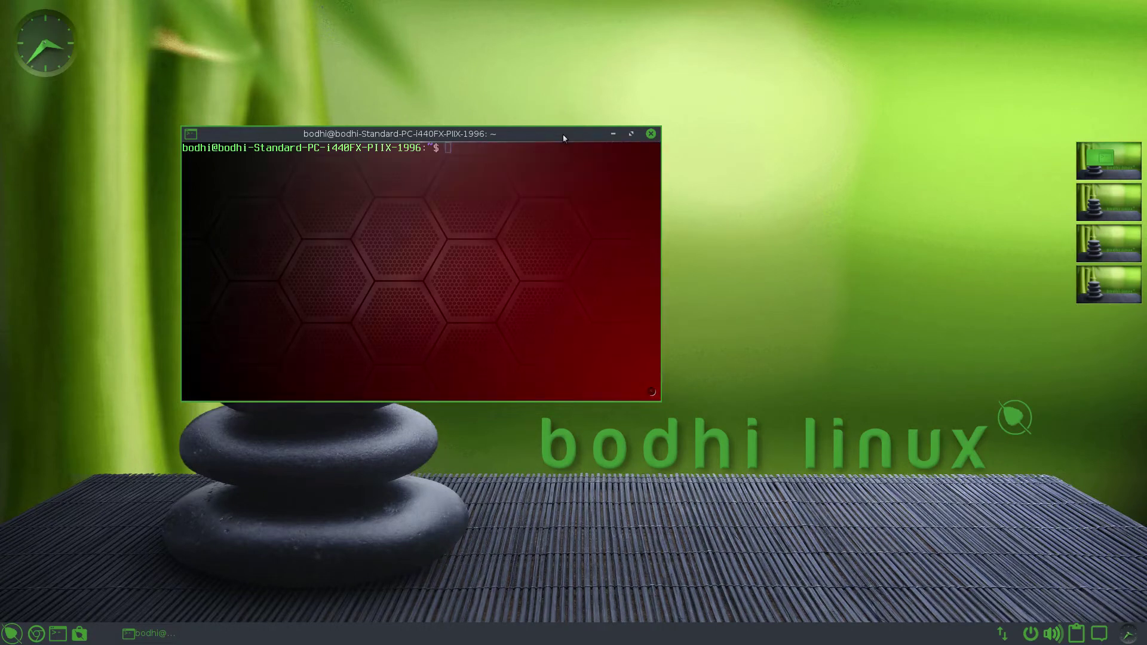
{"action": "type", "text": "sud"}
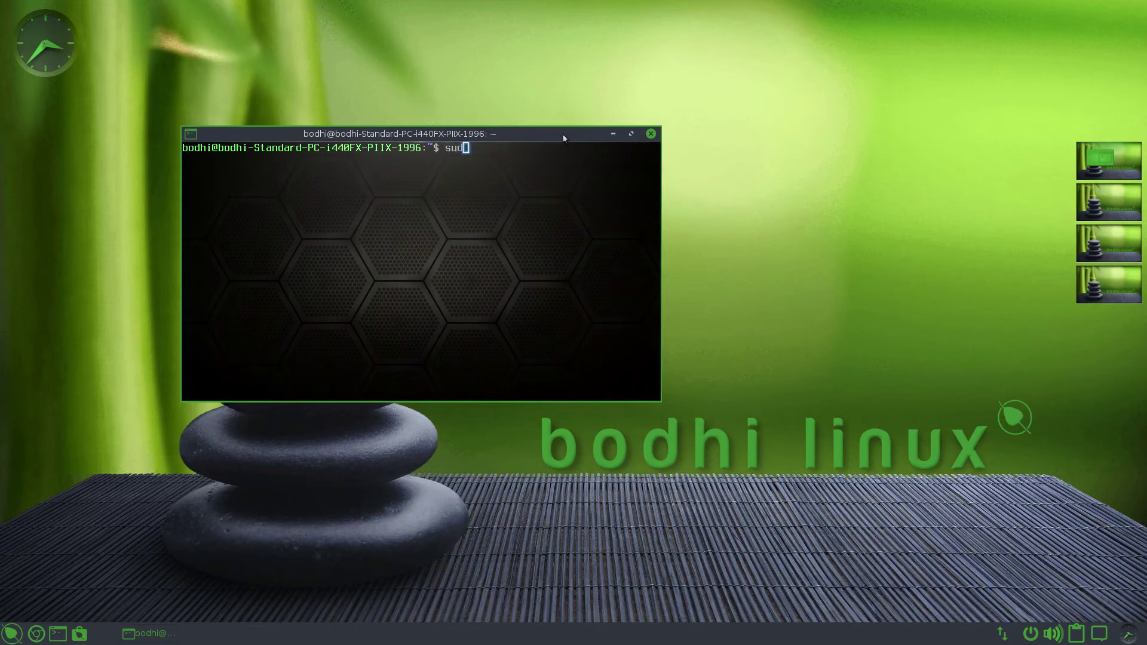
{"action": "type", "text": "o apt install neofetch"}
{"action": "key", "text": "Return"}
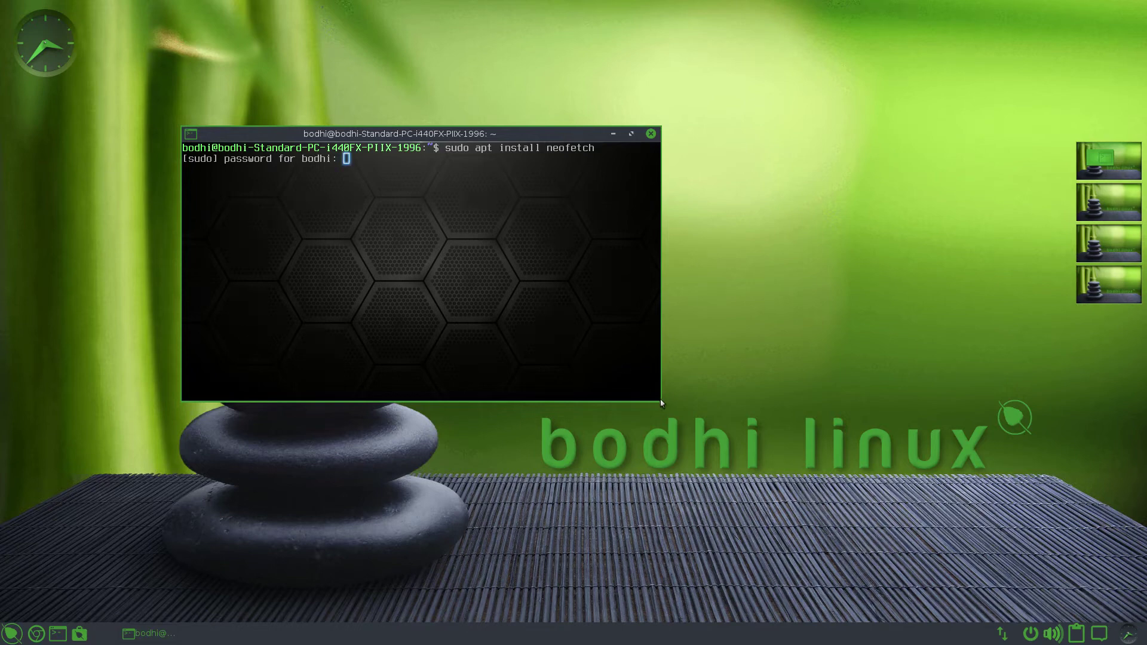
- Enlarge the terminal, submit the sudo password and confirm the neofetch install with 'y'
{"action": "left_click_drag", "start_coordinate": [661, 406], "coordinate": [749, 611]}
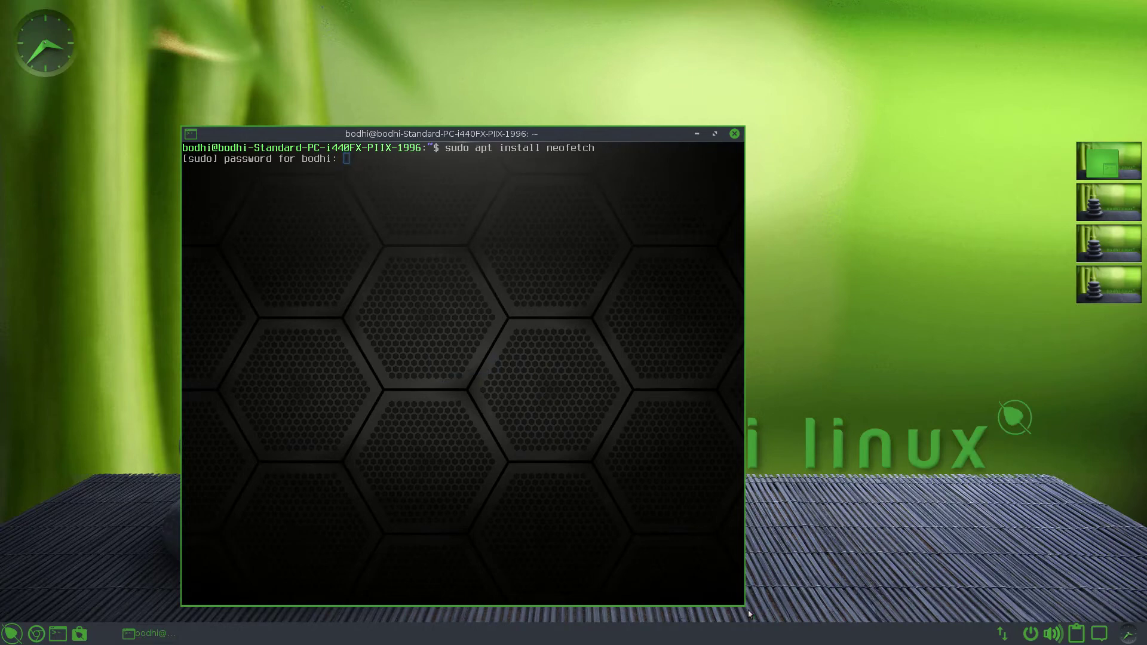
{"action": "left_click_drag", "start_coordinate": [580, 134], "coordinate": [667, 107]}
{"action": "key", "text": "Return"}
{"action": "type", "text": "y"}
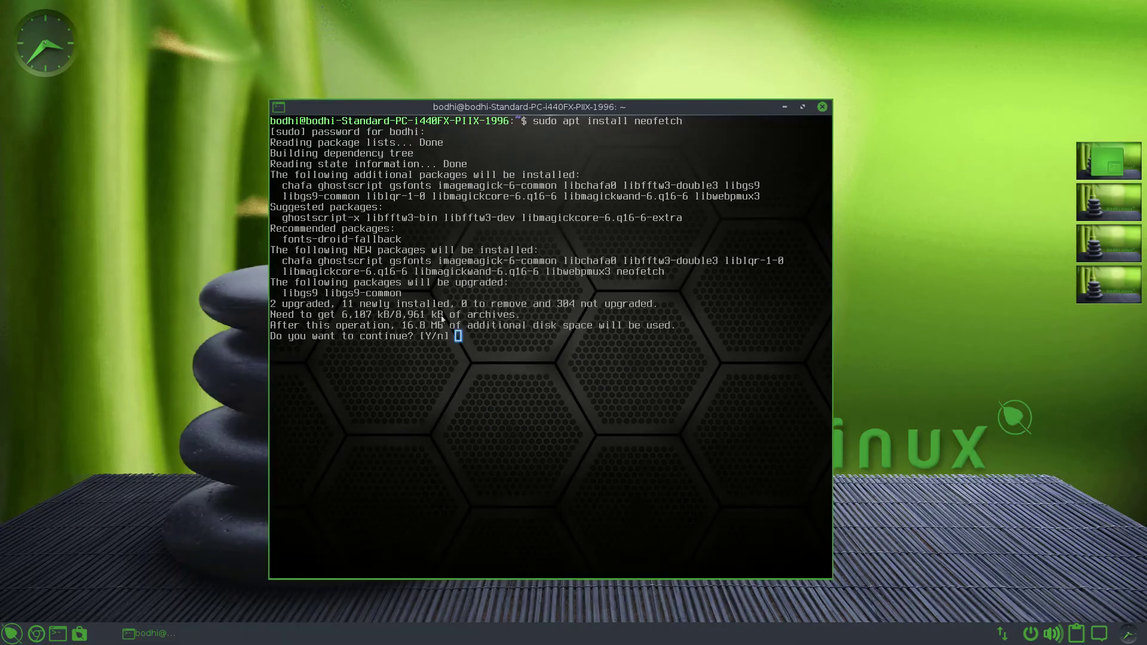
{"action": "key", "text": "Return"}
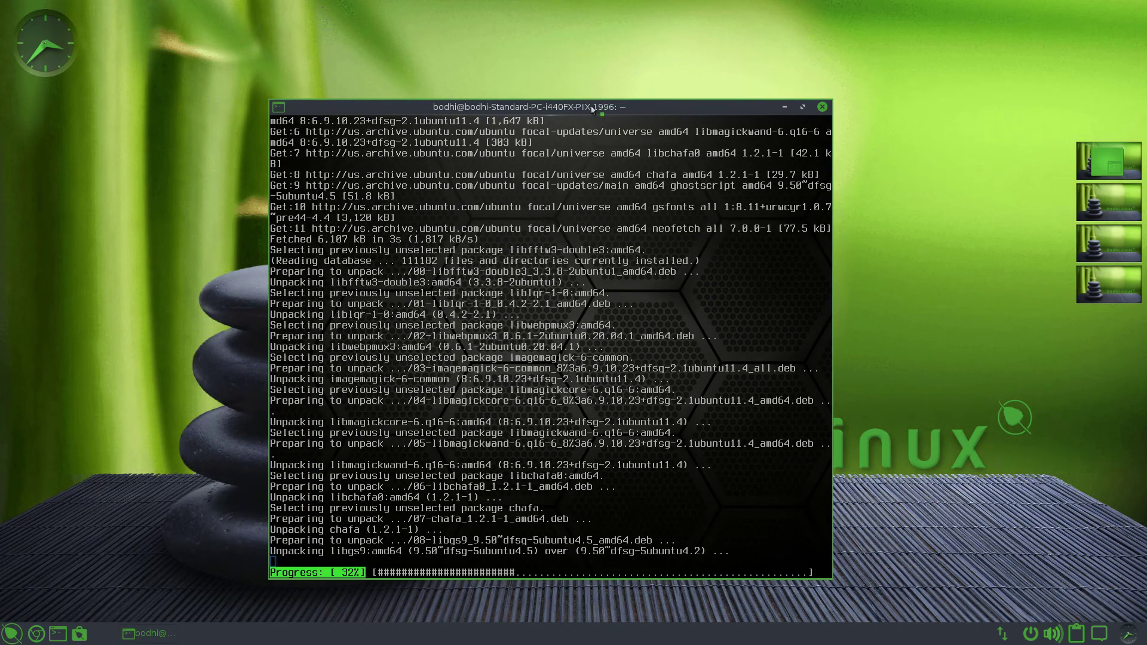
- Move the terminal window up and right while neofetch 7.0.0-1 finishes installing
{"action": "left_click_drag", "start_coordinate": [606, 108], "coordinate": [821, 108]}
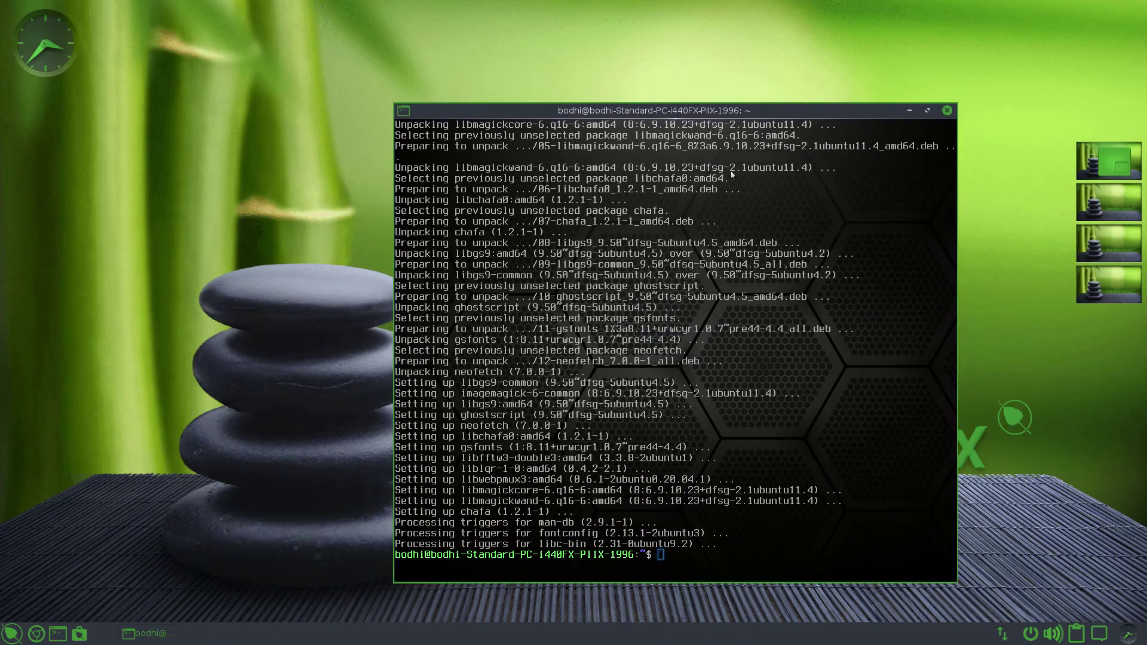
{"action": "left_click_drag", "start_coordinate": [743, 108], "coordinate": [782, 86]}
{"action": "left_click", "coordinate": [709, 149]}
{"action": "key", "text": "Escape"}
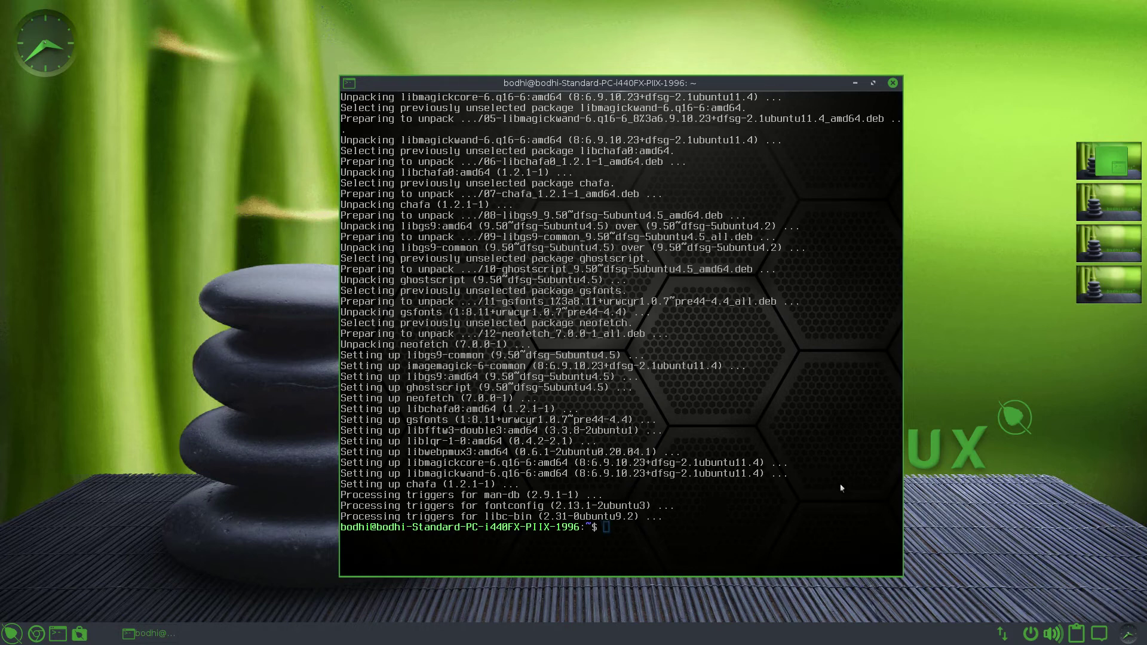
- Type 'gnome-desktop' at the prompt, briefly open the main menu, then erase the command
{"action": "type", "text": "gnome-desktop"}
{"action": "left_click", "coordinate": [934, 497]}
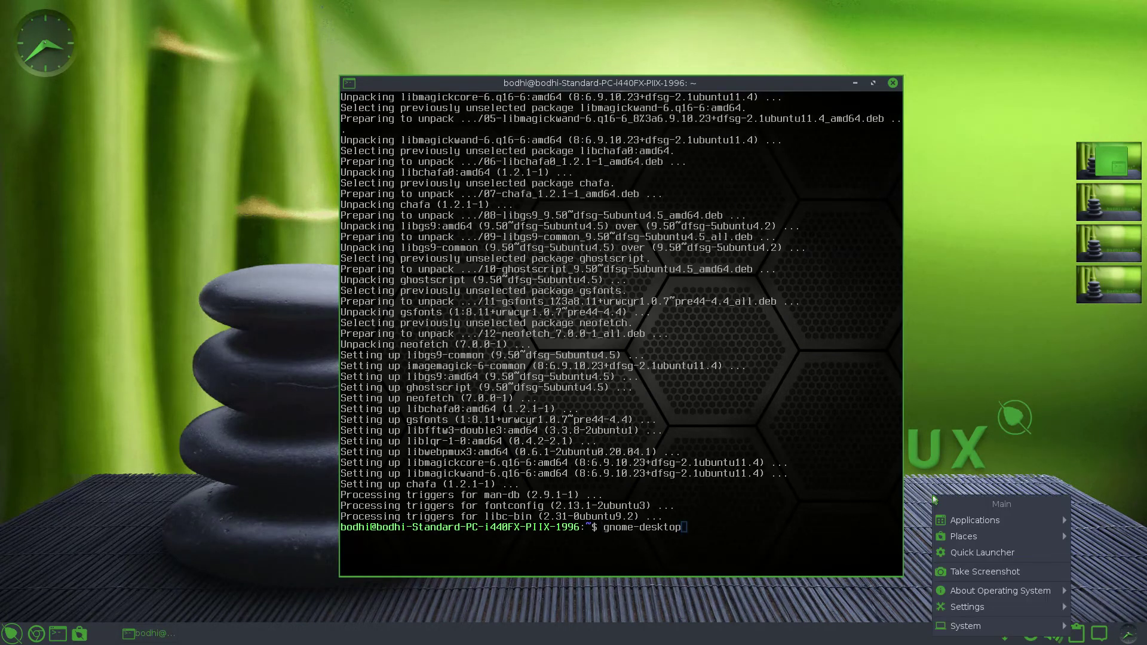
{"action": "left_click", "coordinate": [936, 470]}
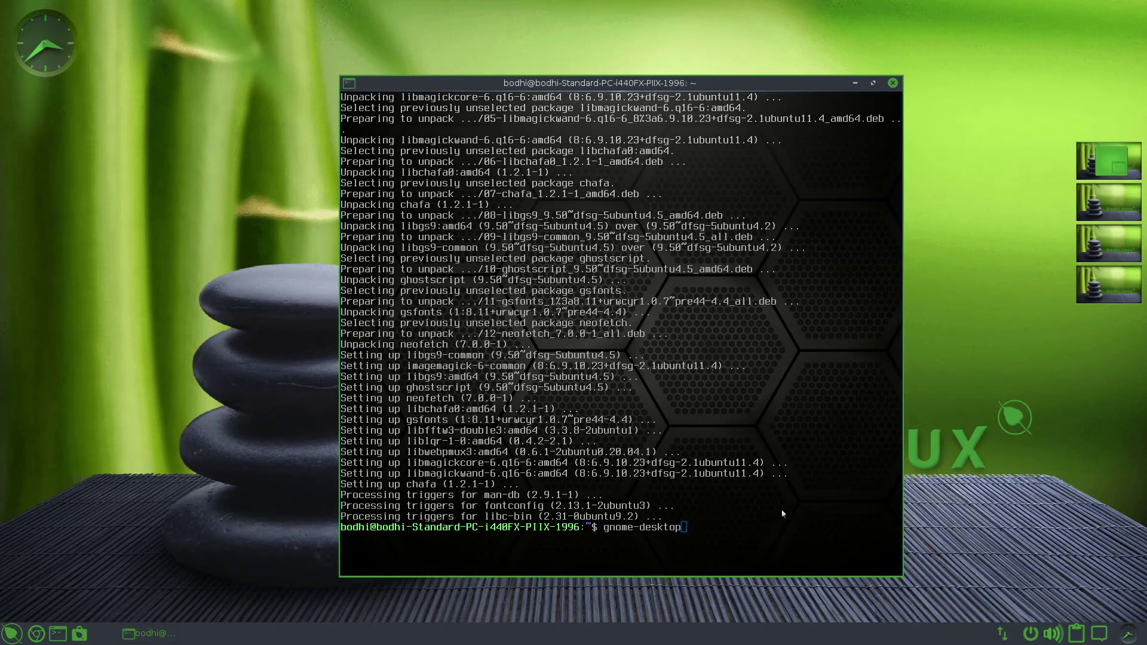
{"action": "left_click", "coordinate": [735, 518]}
{"action": "key", "text": "BackSpace"}
{"action": "key", "text": "BackSpace"}
{"action": "key", "text": "BackSpace"}
{"action": "key", "text": "BackSpace"}
{"action": "key", "text": "BackSpace"}
{"action": "key", "text": "BackSpace"}
{"action": "key", "text": "BackSpace"}
{"action": "key", "text": "BackSpace"}
{"action": "key", "text": "BackSpace"}
{"action": "key", "text": "BackSpace"}
{"action": "key", "text": "BackSpace"}
{"action": "key", "text": "BackSpace"}
{"action": "key", "text": "BackSpace"}
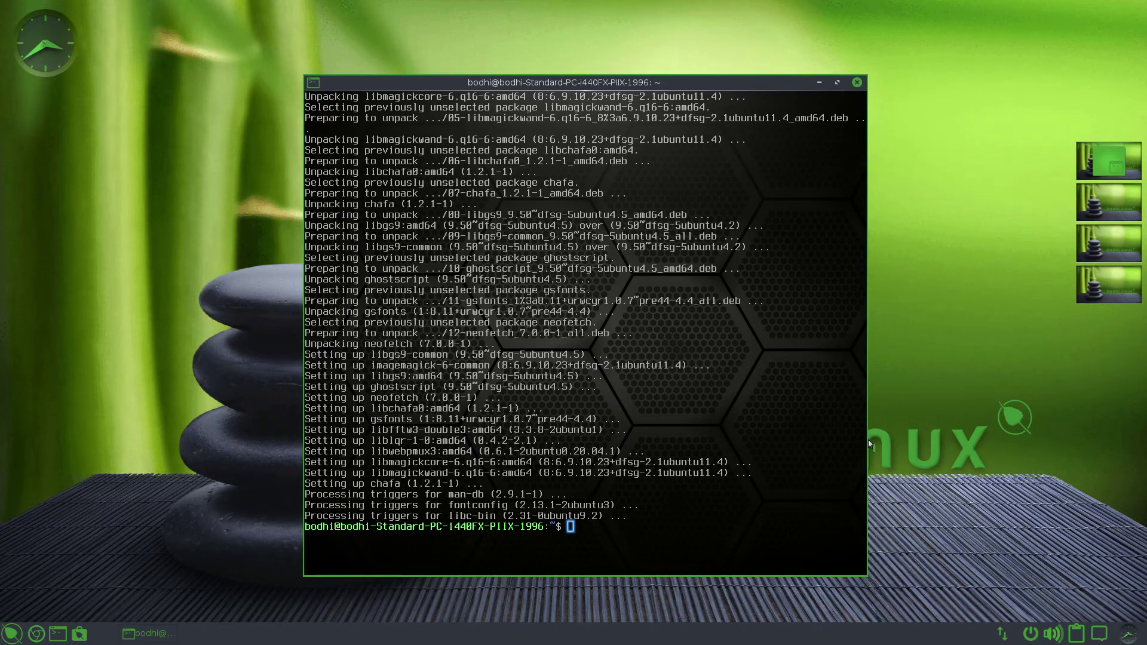
- Narrow the terminal window, type test text, move the caret, and clear the line with Ctrl+U
{"action": "left_click_drag", "start_coordinate": [867, 439], "coordinate": [826, 532]}
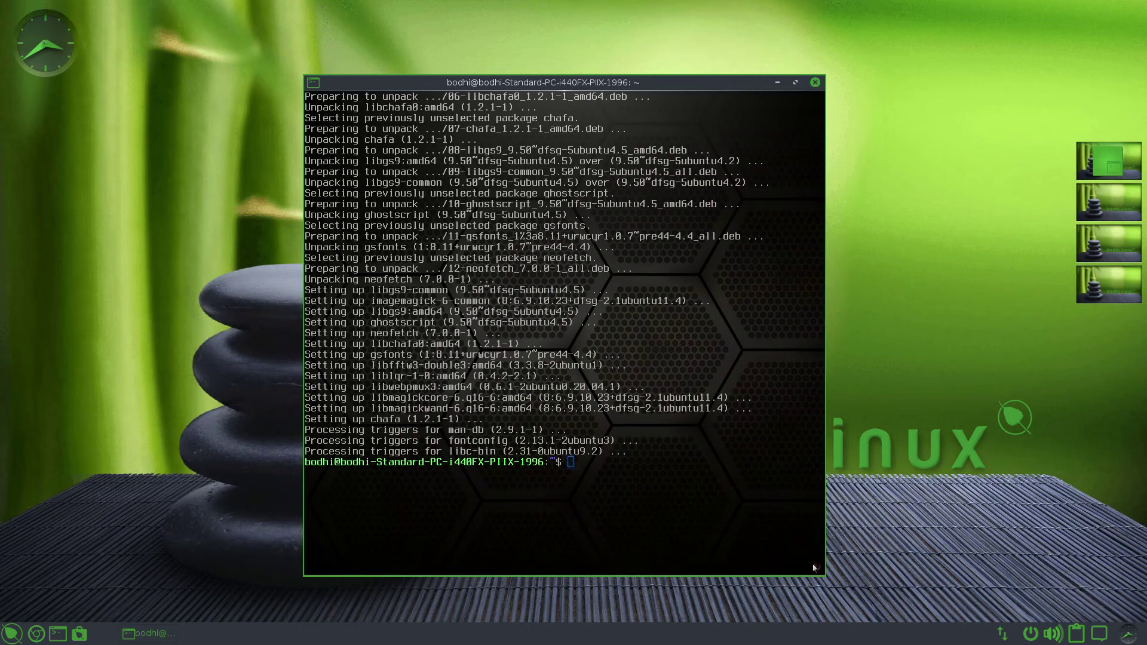
{"action": "type", "text": "dsasdasdfasdf"}
{"action": "key", "text": "Left"}
{"action": "key", "text": "Left"}
{"action": "key", "text": "Left"}
{"action": "key", "text": "Left"}
{"action": "key", "text": "Right"}
{"action": "key", "text": "Right"}
{"action": "key", "text": "Right"}
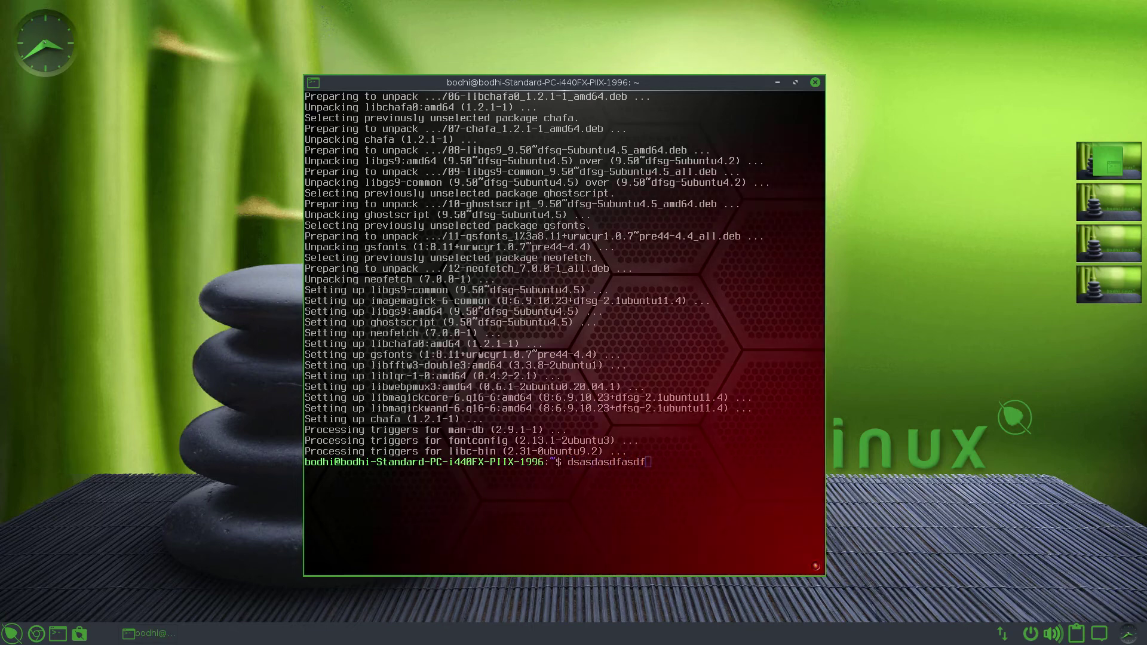
{"action": "key", "text": "Left"}
{"action": "key", "text": "Left"}
{"action": "key", "text": "Left"}
{"action": "key", "text": "Left"}
{"action": "key", "text": "Left"}
{"action": "key", "text": "Left"}
{"action": "key", "text": "Left"}
{"action": "key", "text": "Left"}
{"action": "key", "text": "Left"}
{"action": "key", "text": "Left"}
{"action": "key", "text": "Left"}
{"action": "key", "text": "Left"}
{"action": "key", "text": "Left"}
{"action": "key", "text": "Right"}
{"action": "key", "text": "Right"}
{"action": "key", "text": "Right"}
{"action": "key", "text": "Right"}
{"action": "key", "text": "Right"}
{"action": "key", "text": "Right"}
{"action": "key", "text": "Right"}
{"action": "key", "text": "Right"}
{"action": "key", "text": "End"}
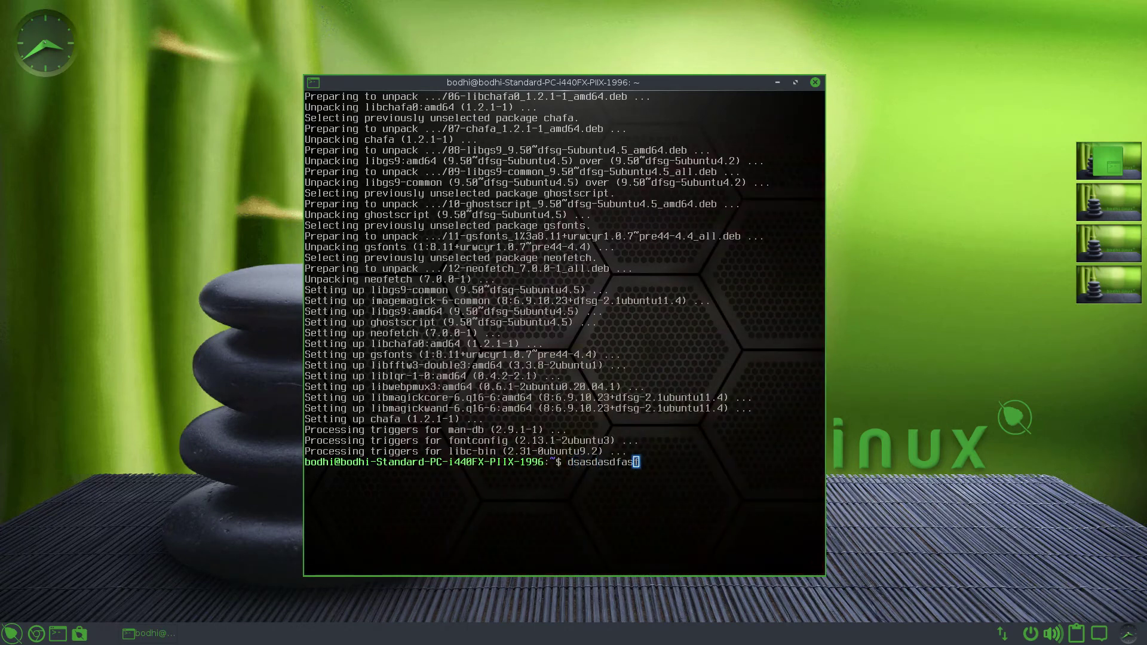
{"action": "key", "text": "ctrl+u"}
- Close the terminal, then briefly open the main menu and a new terminal window
{"action": "left_click", "coordinate": [815, 81]}
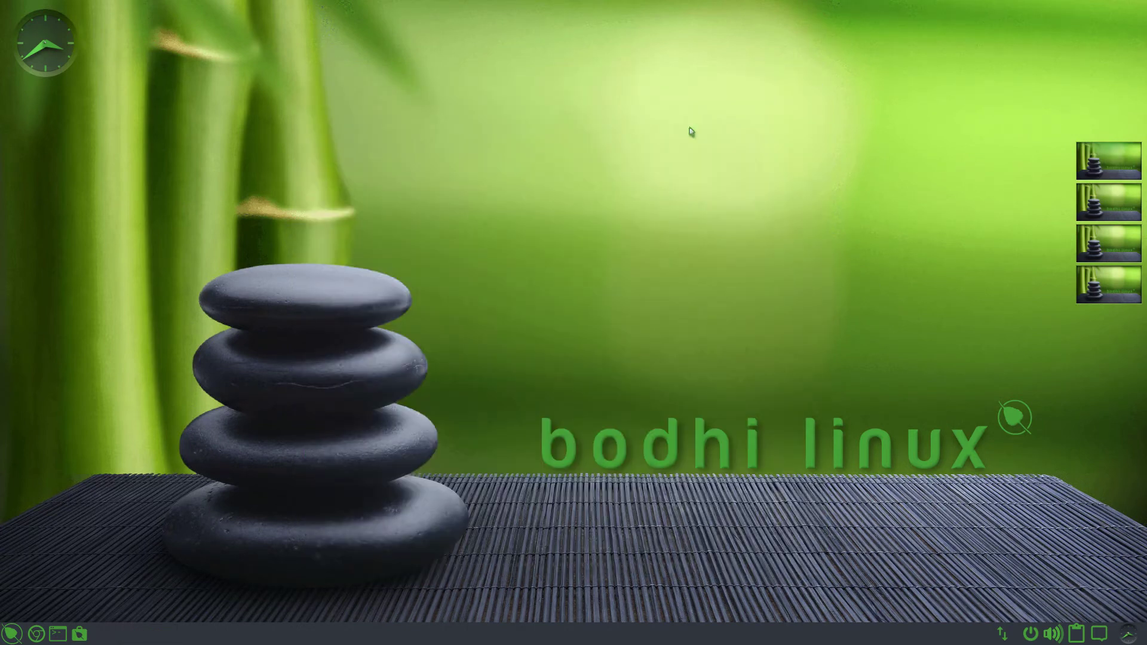
{"action": "left_click", "coordinate": [693, 174]}
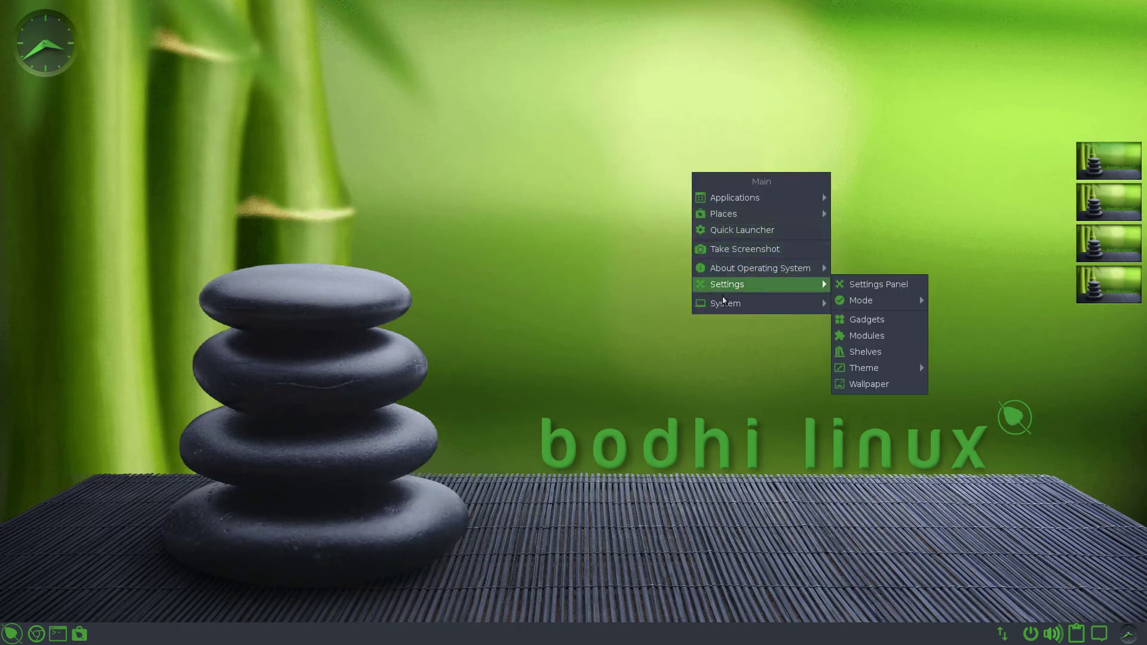
{"action": "mouse_move", "coordinate": [724, 304]}
{"action": "left_click", "coordinate": [383, 382]}
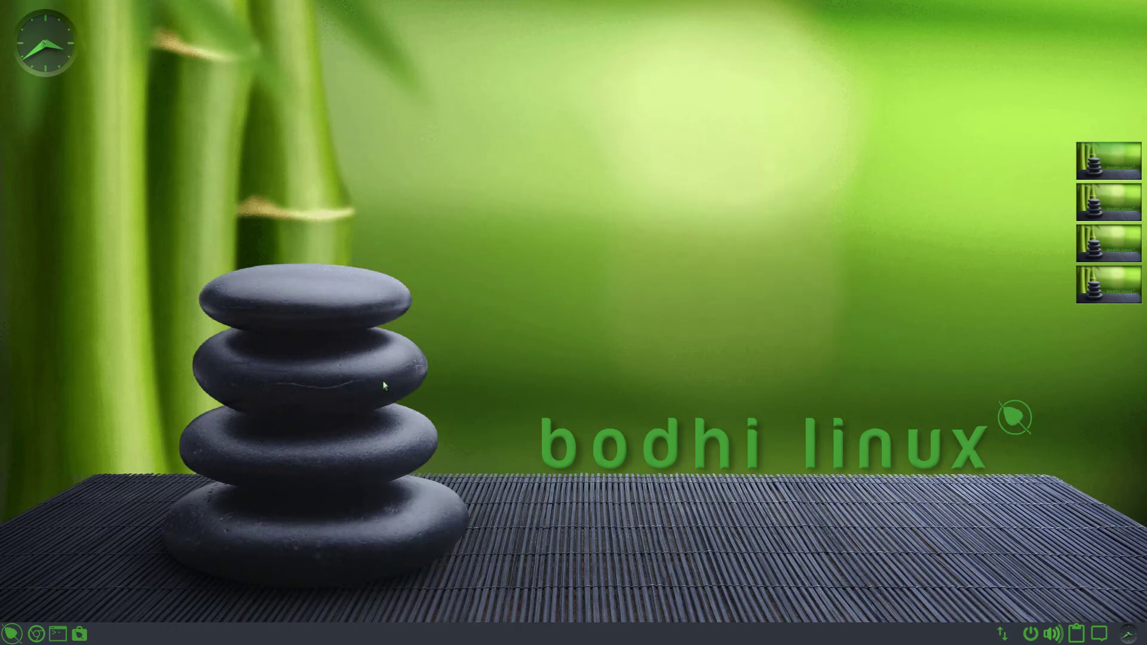
{"action": "left_click", "coordinate": [55, 633]}
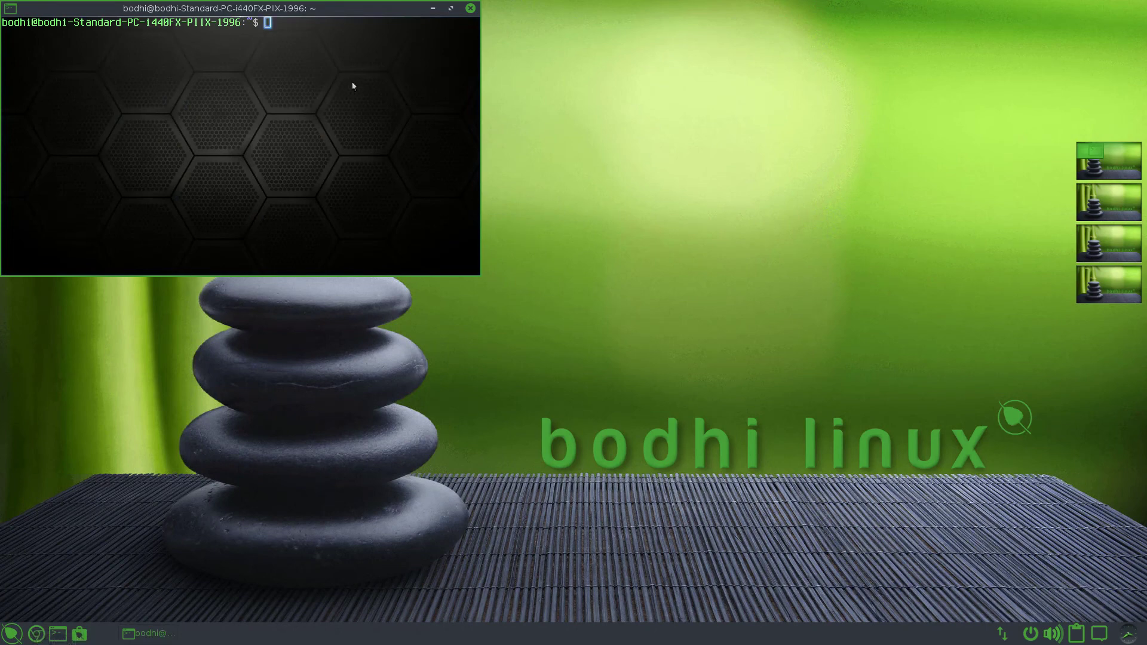
{"action": "left_click", "coordinate": [470, 7]}
- Log out of the Moksha session via the desktop main menu's System > Log Out
{"action": "left_click", "coordinate": [479, 170]}
{"action": "mouse_move", "coordinate": [502, 298]}
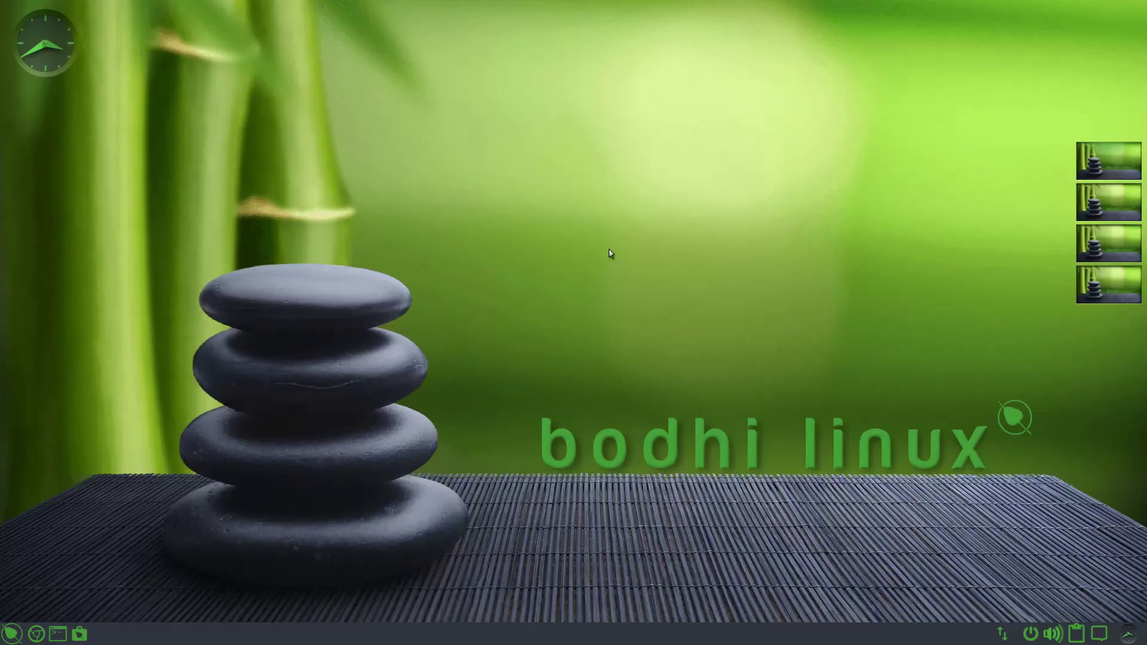
{"action": "left_click", "coordinate": [373, 282]}
{"action": "mouse_move", "coordinate": [407, 414]}
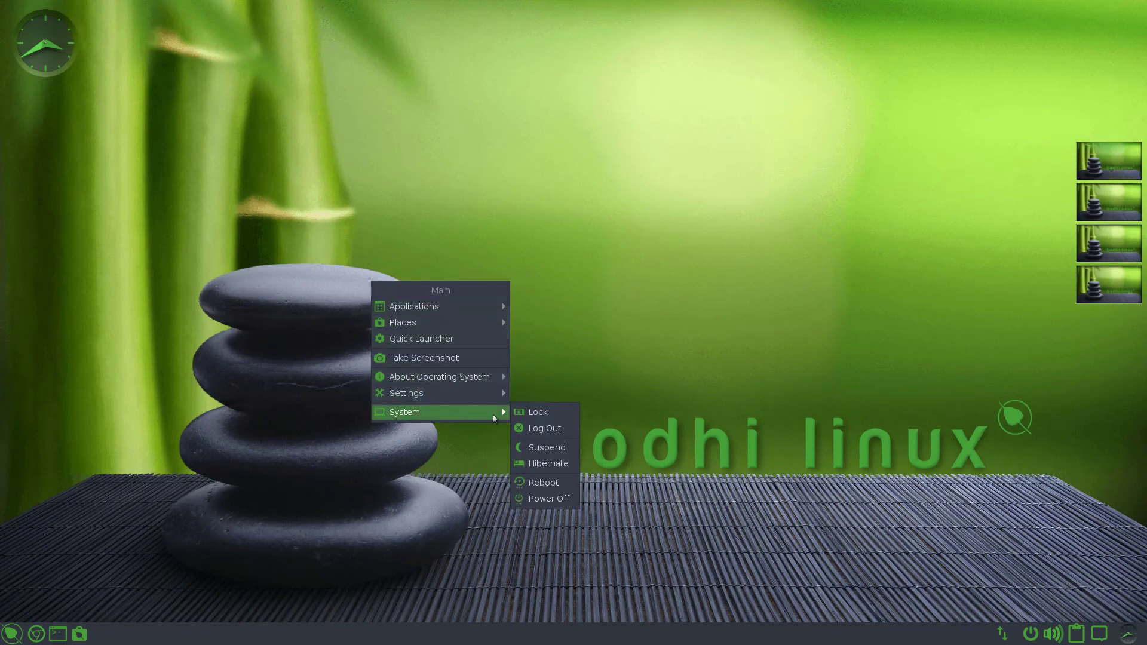
{"action": "left_click", "coordinate": [544, 428]}
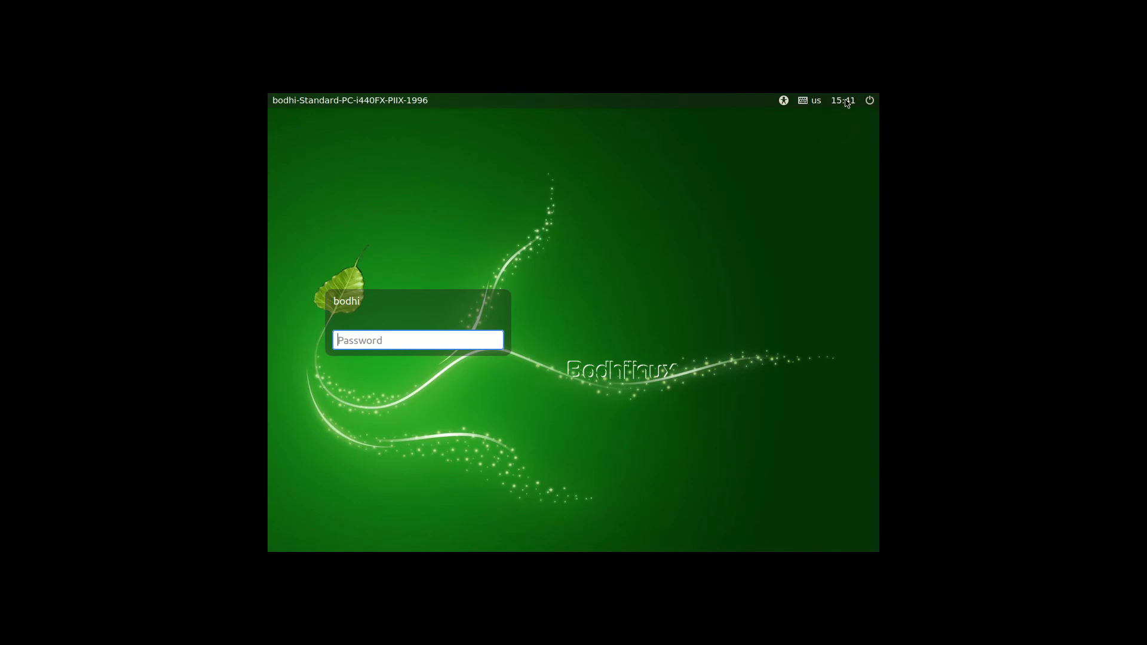
- Toggle High Contrast from the login screen's accessibility menu
{"action": "left_click", "coordinate": [784, 102]}
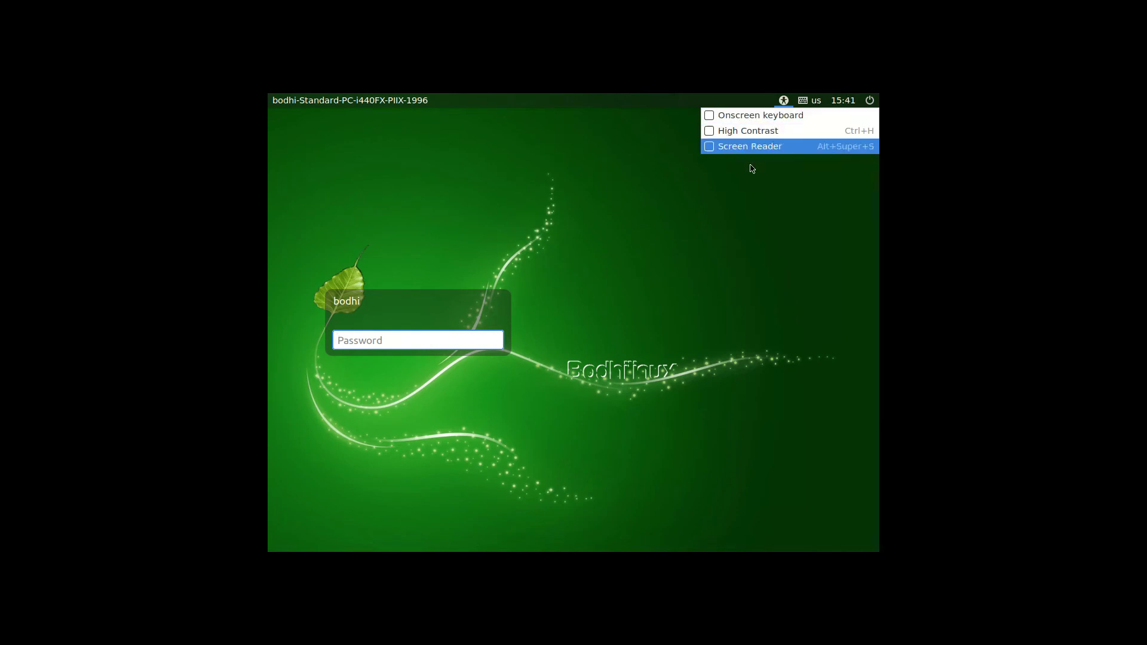
{"action": "left_click", "coordinate": [763, 133]}
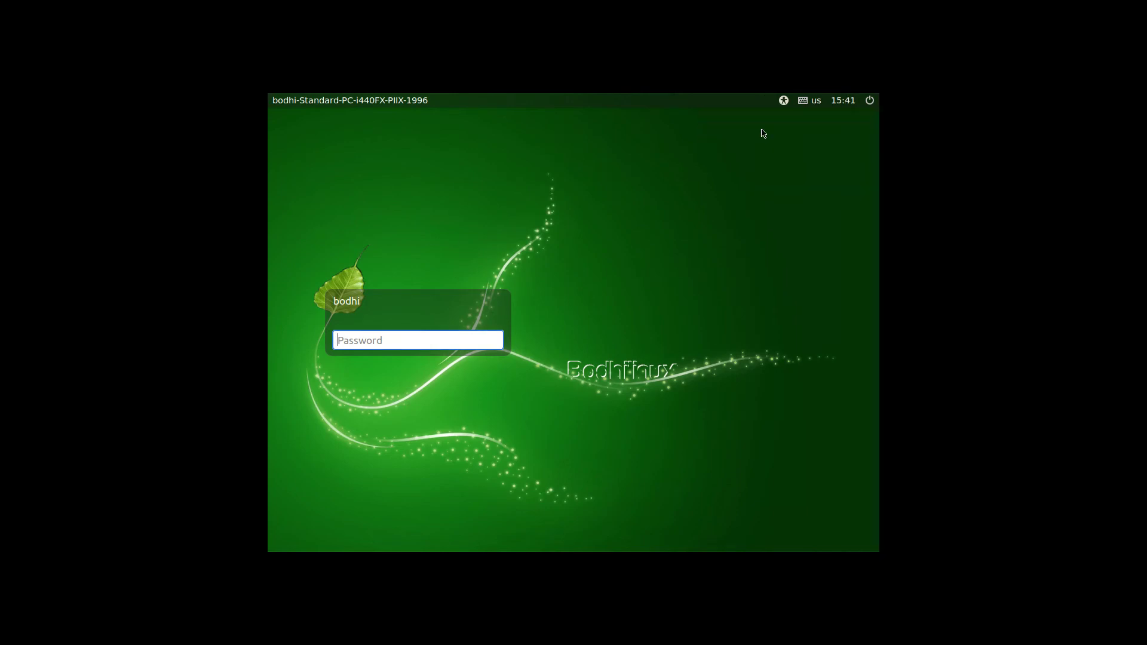
{"action": "left_click", "coordinate": [788, 102]}
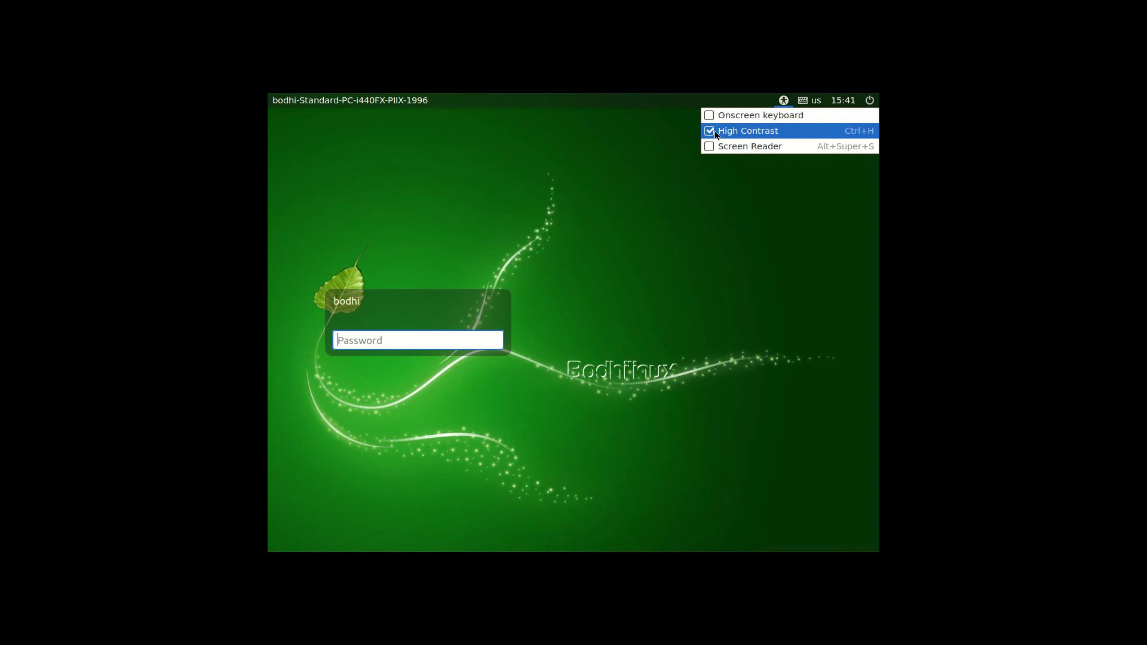
{"action": "left_click", "coordinate": [717, 133]}
{"action": "left_click", "coordinate": [783, 100]}
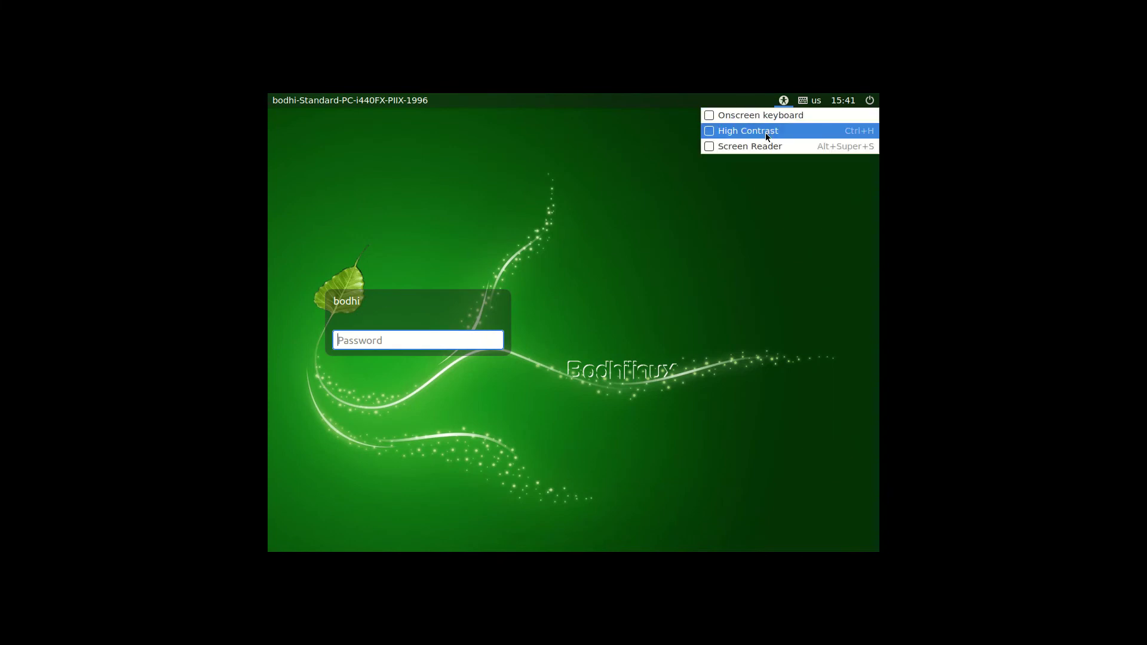
{"action": "left_click", "coordinate": [768, 133]}
{"action": "left_click", "coordinate": [785, 102]}
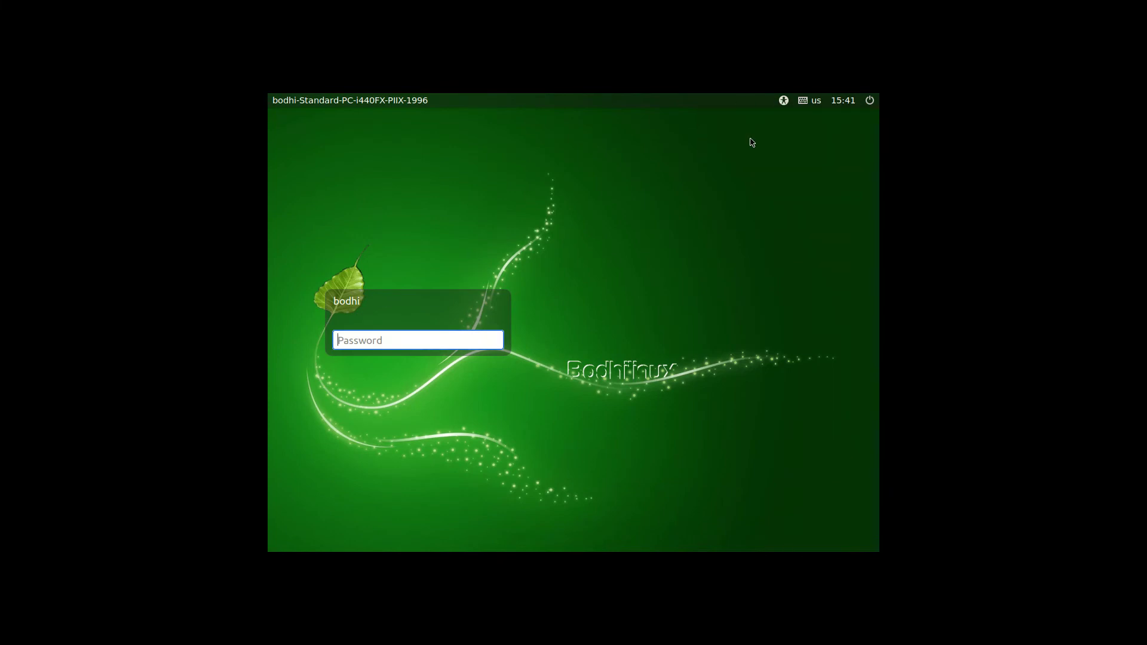
{"action": "left_click", "coordinate": [783, 101]}
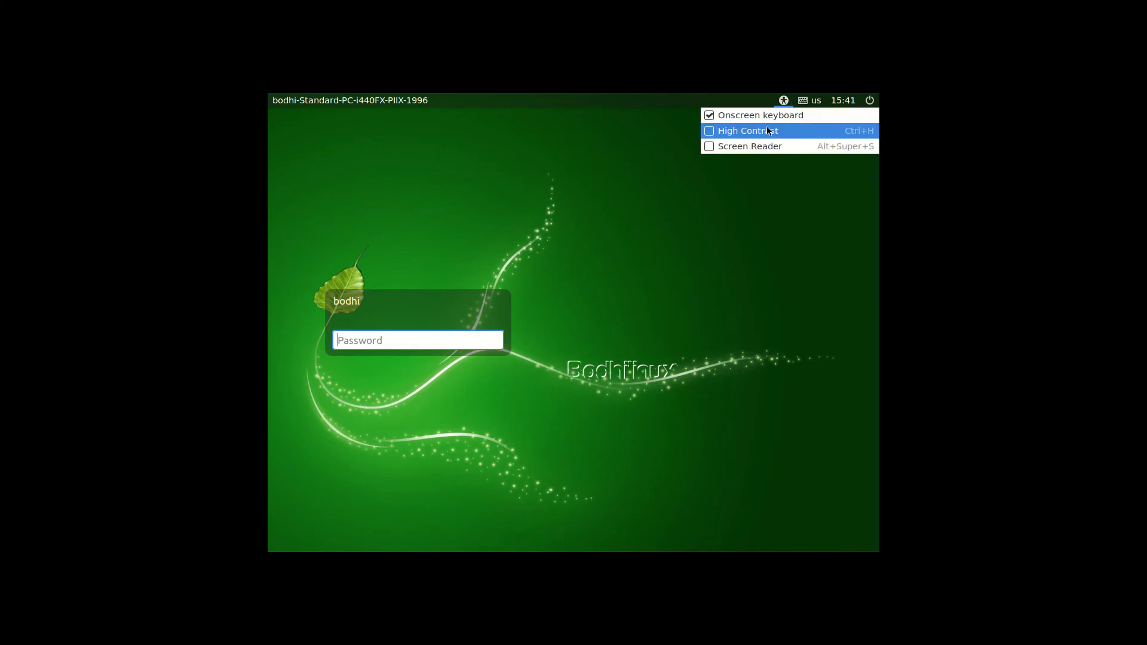
{"action": "left_click", "coordinate": [771, 120]}
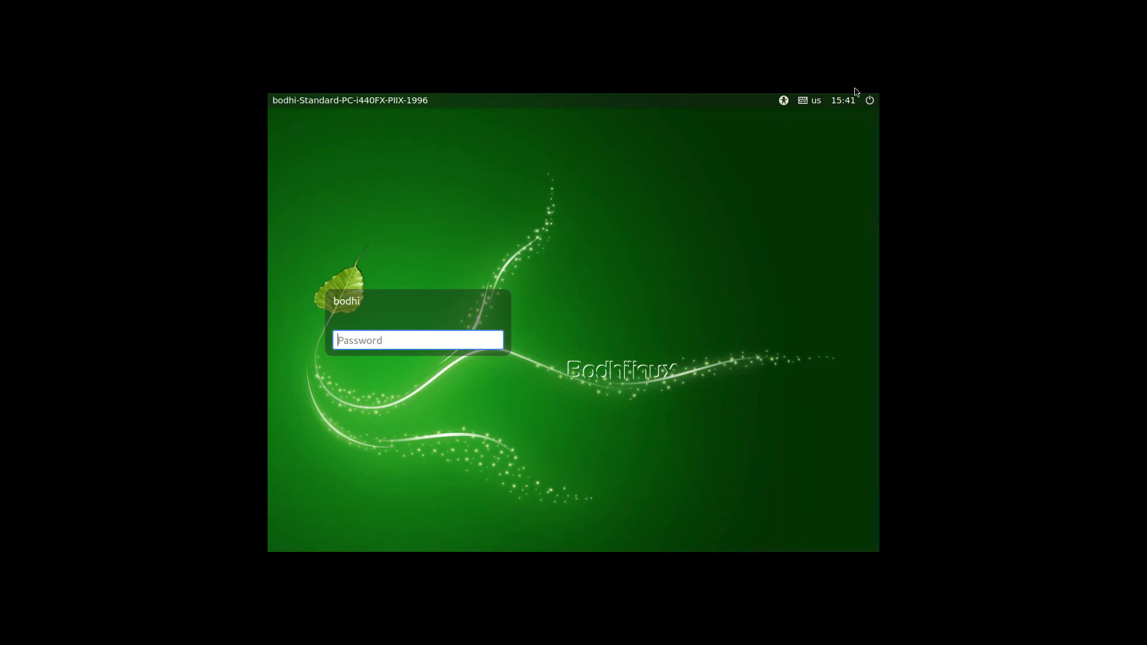
- Choose Quit... from the power menu, then cancel the Shut Down dialog
{"action": "left_click", "coordinate": [870, 101]}
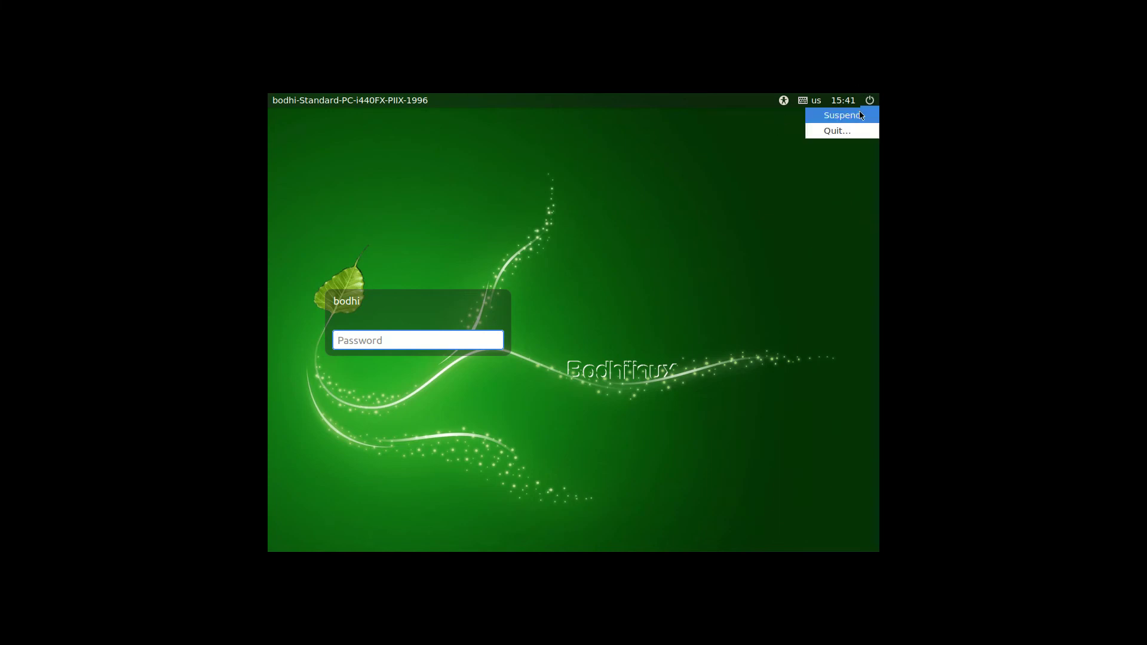
{"action": "left_click", "coordinate": [845, 131]}
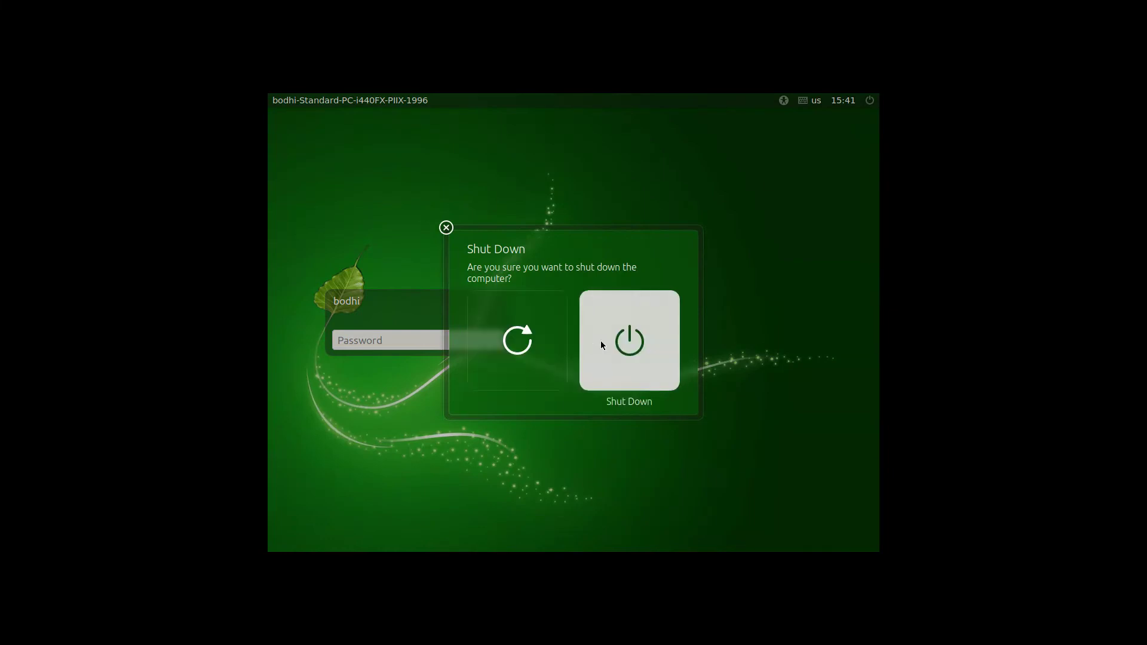
{"action": "left_click", "coordinate": [425, 348]}
- Enter the account password in the LightDM Password field to sign back in
{"action": "type", "text": "bodhi1"}
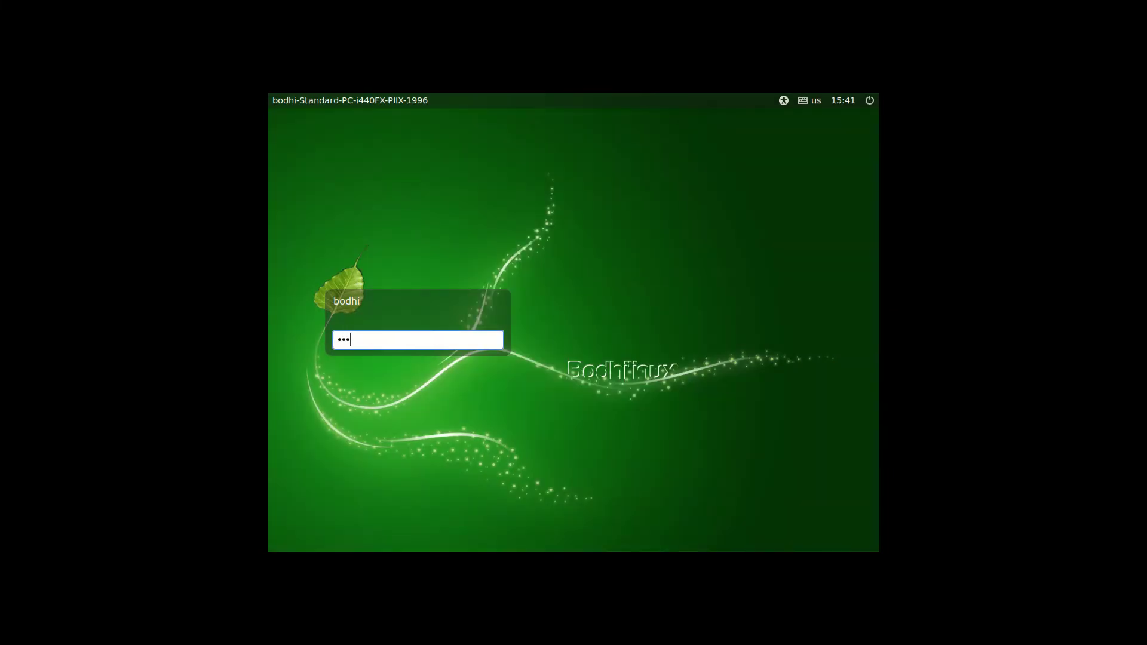
{"action": "key", "text": "Return"}
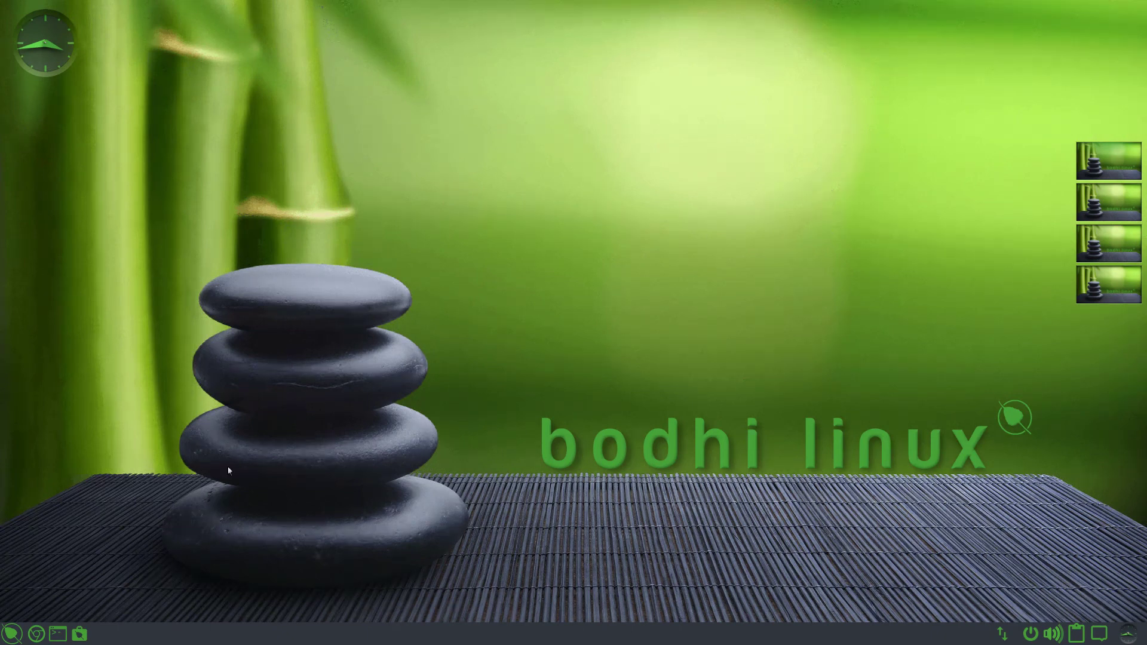
{"action": "left_click", "coordinate": [483, 302]}
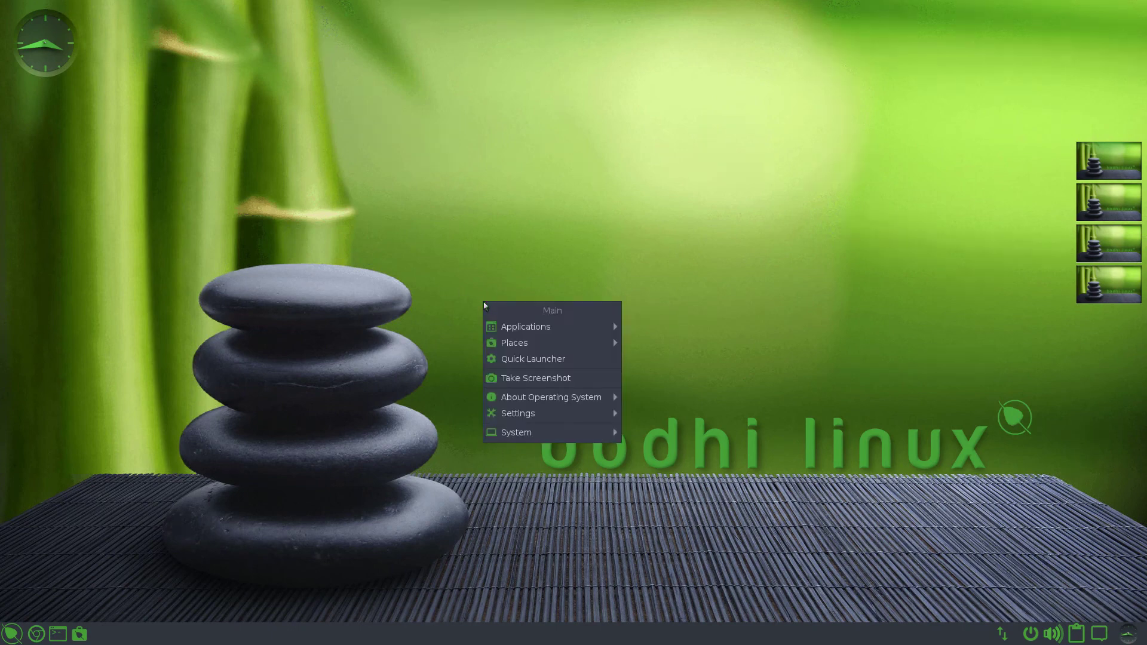
{"action": "left_click", "coordinate": [478, 267]}
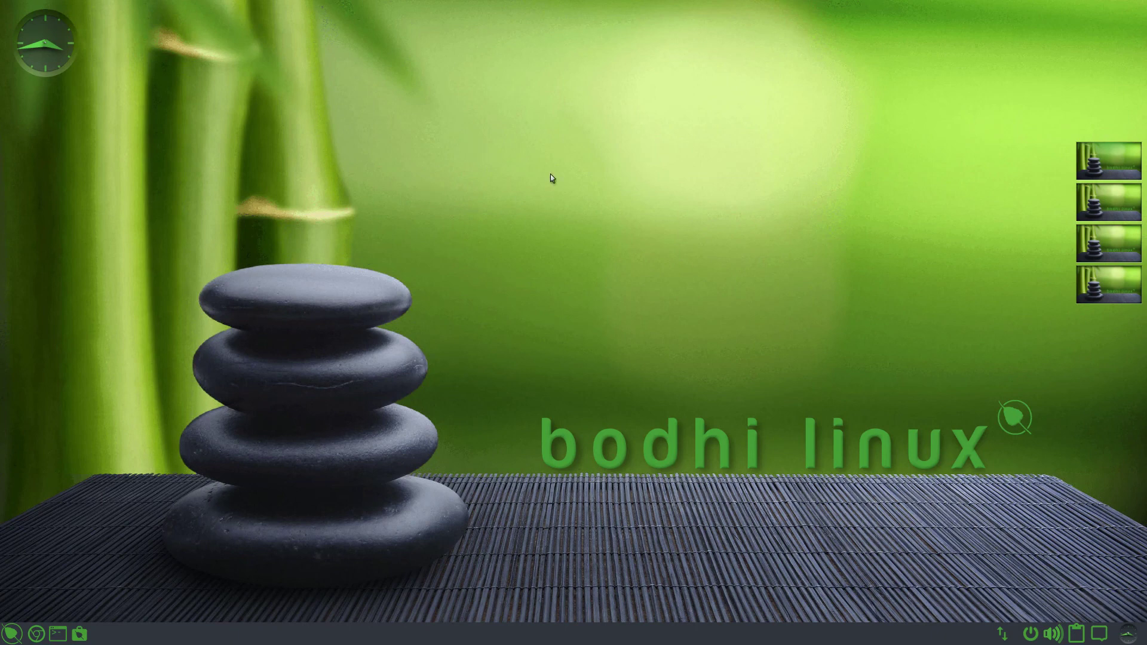
{"action": "left_click", "coordinate": [421, 176]}
{"action": "left_click", "coordinate": [313, 207]}
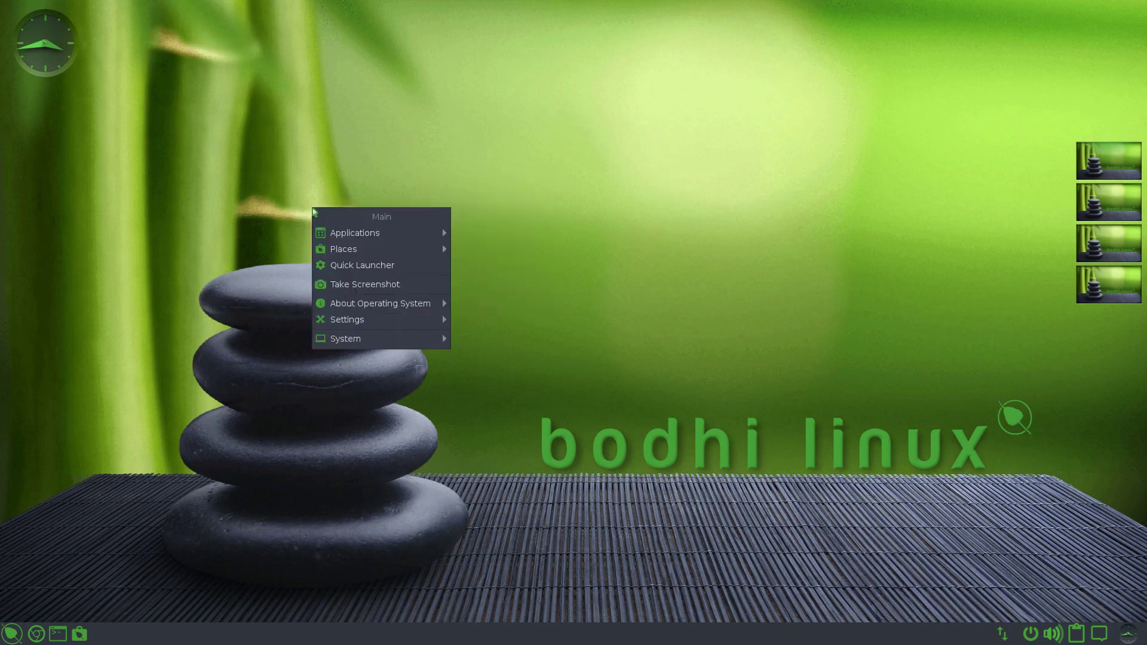
{"action": "left_click", "coordinate": [261, 233]}
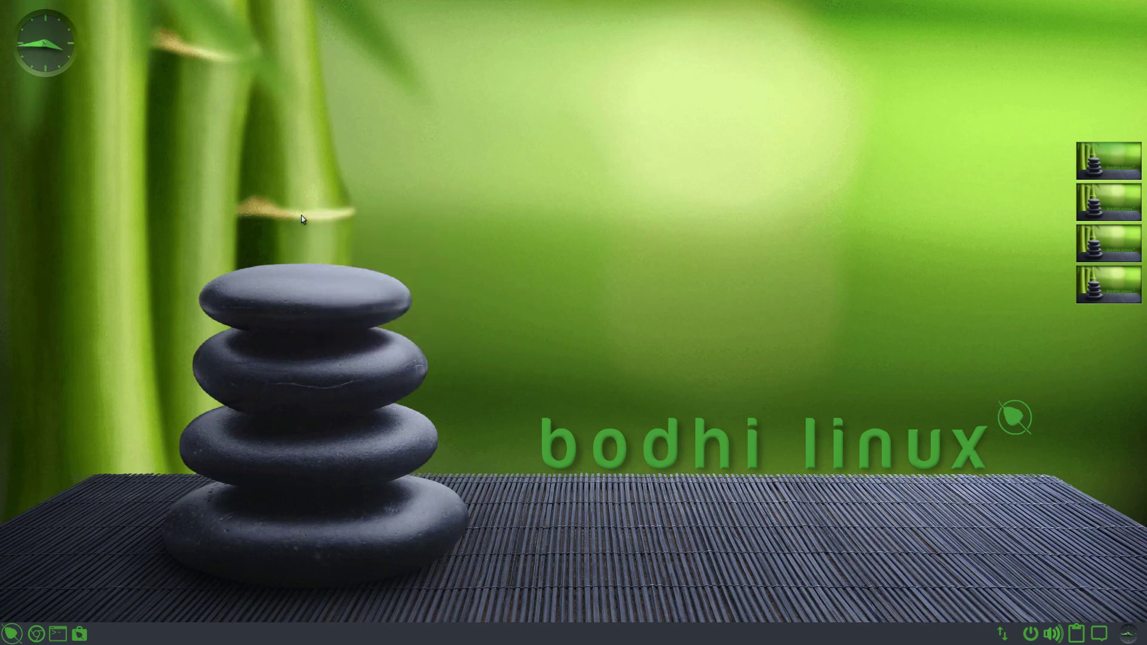
{"action": "left_click", "coordinate": [294, 225]}
{"action": "left_click", "coordinate": [271, 228]}
{"action": "left_click", "coordinate": [10, 641]}
{"action": "mouse_move", "coordinate": [36, 523]}
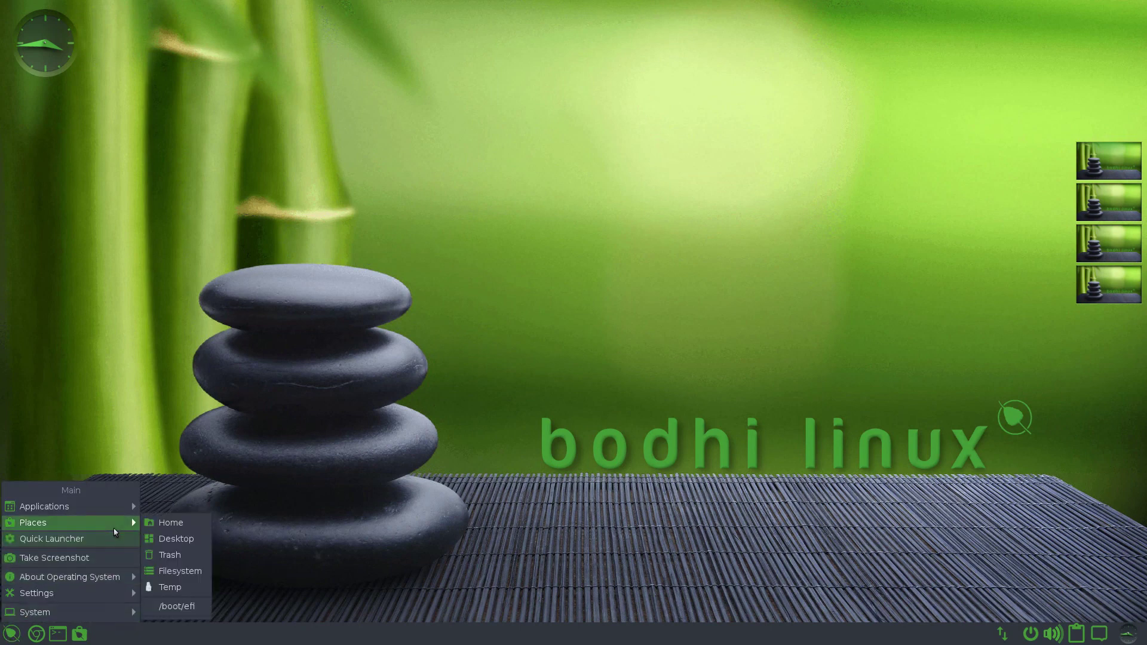
{"action": "left_click", "coordinate": [728, 490]}
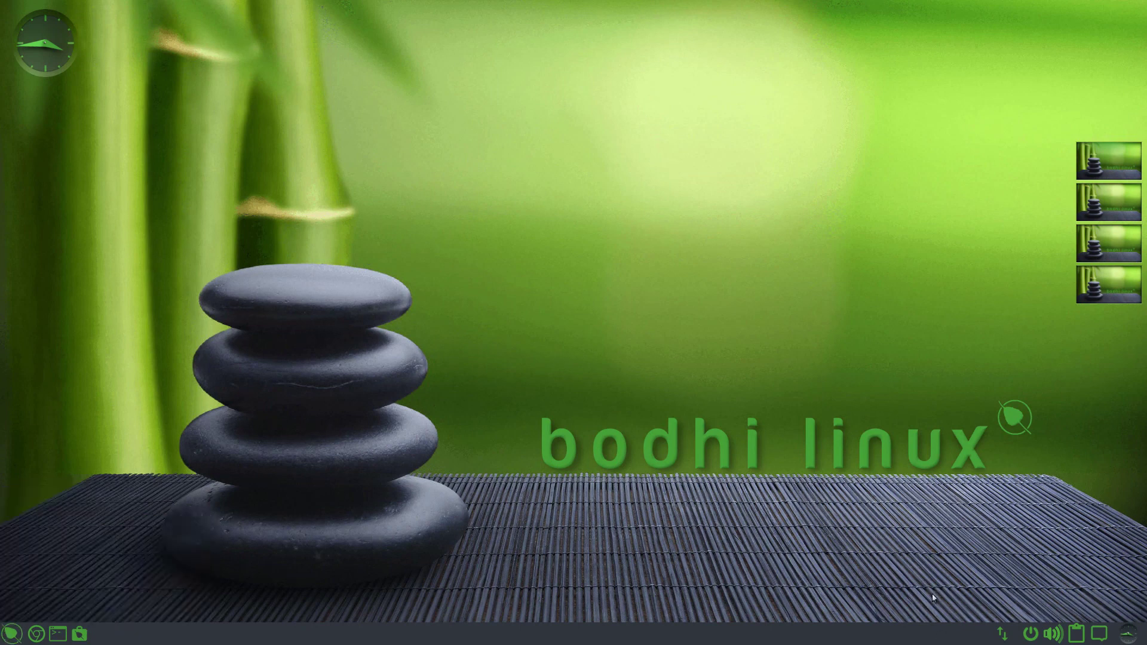